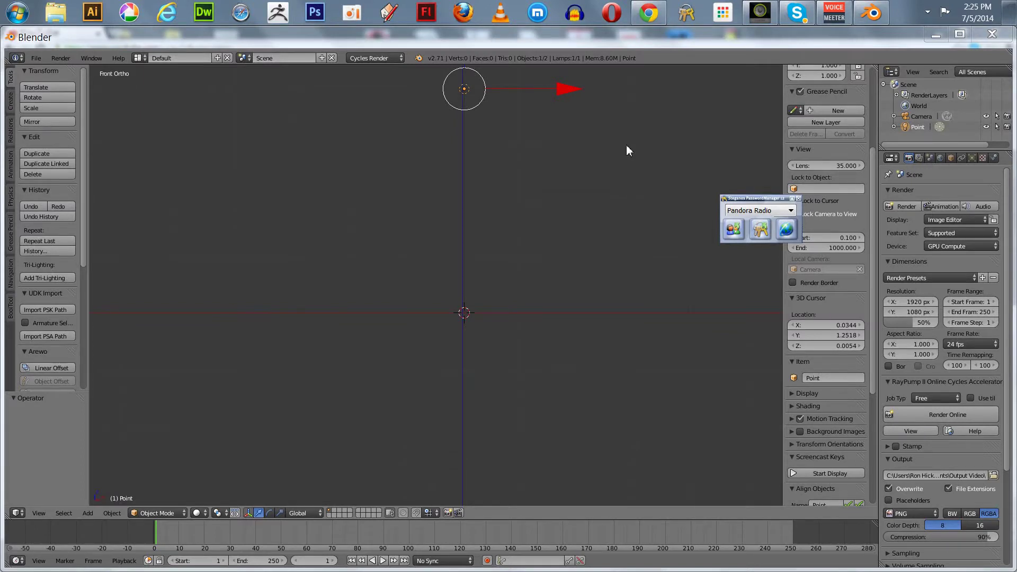
Hide the 3D view's properties region and close the floating password widget while keeping the password manager running
key(n)
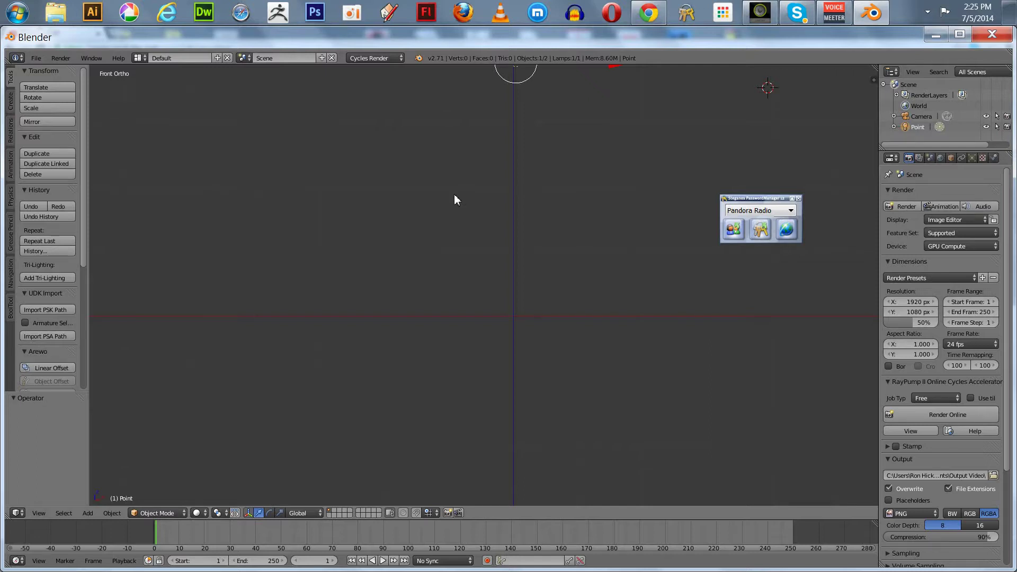
shift+middle_drag(455, 195, 444, 259)
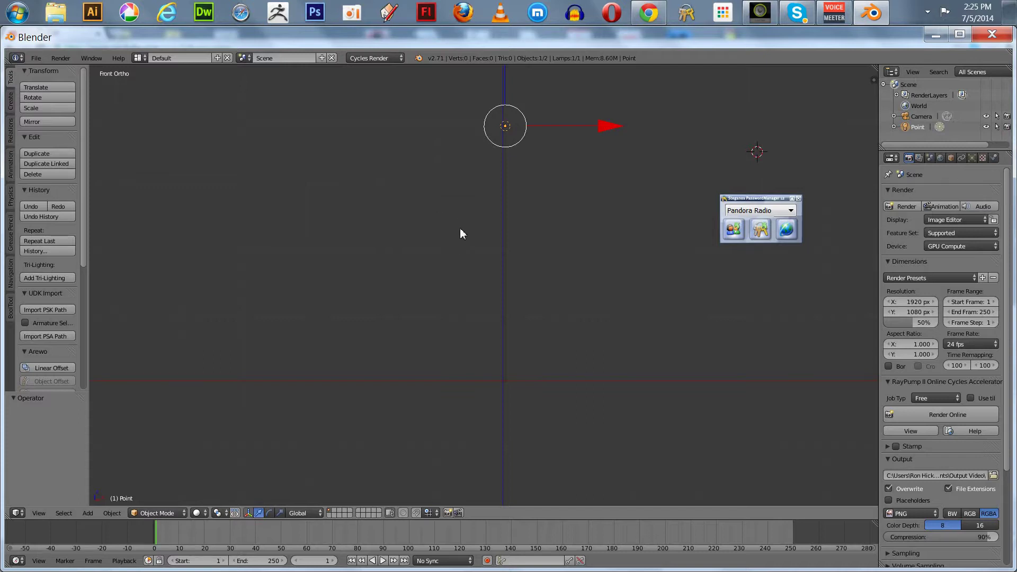
key(space)
mouse_move(453, 245)
click(798, 198)
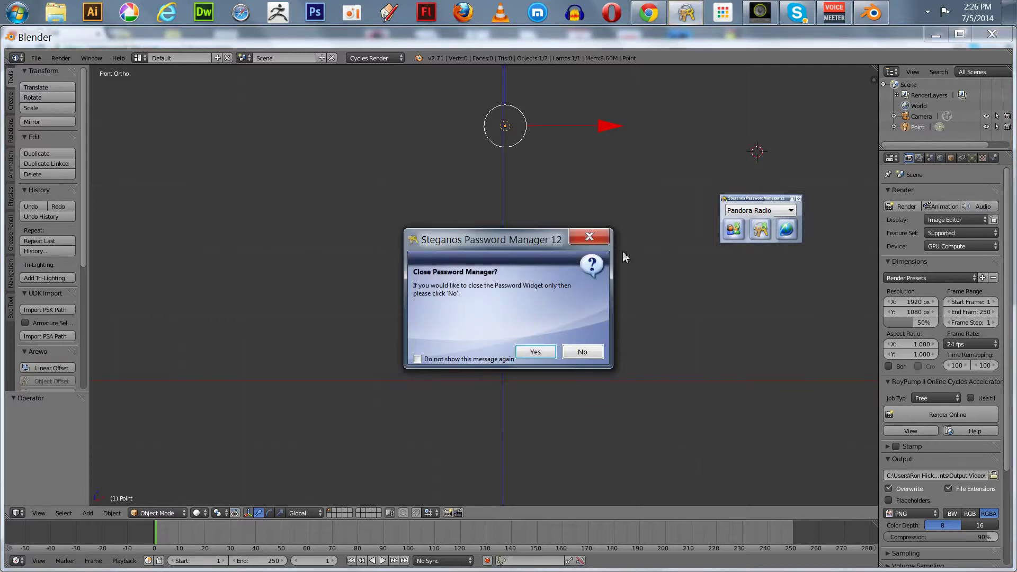
click(577, 353)
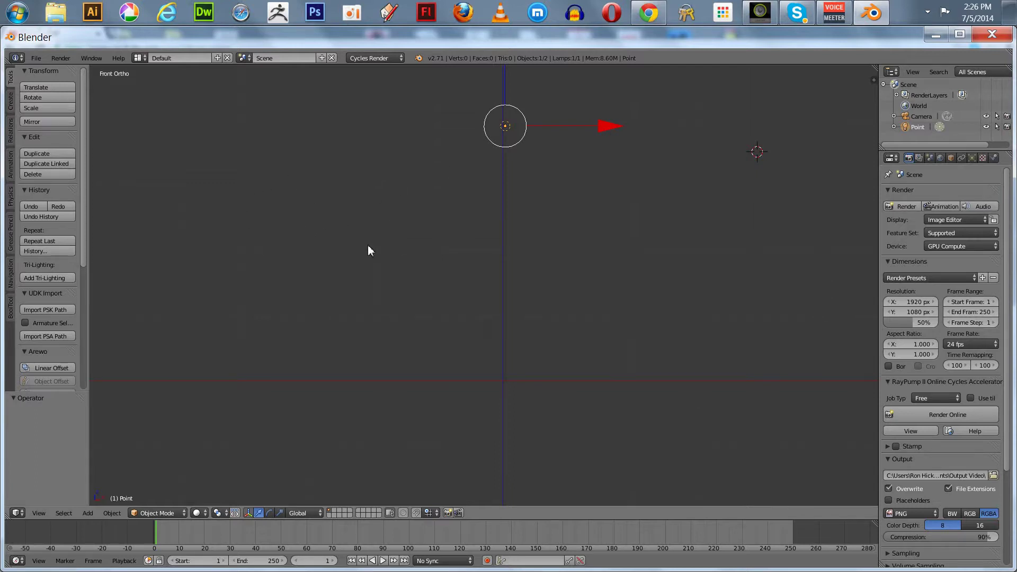
Switch the 3D view to the Movie Clip Editor and open the clip ending in Video Cap0001-0350.avi from the recent Video Cap folder
click(17, 512)
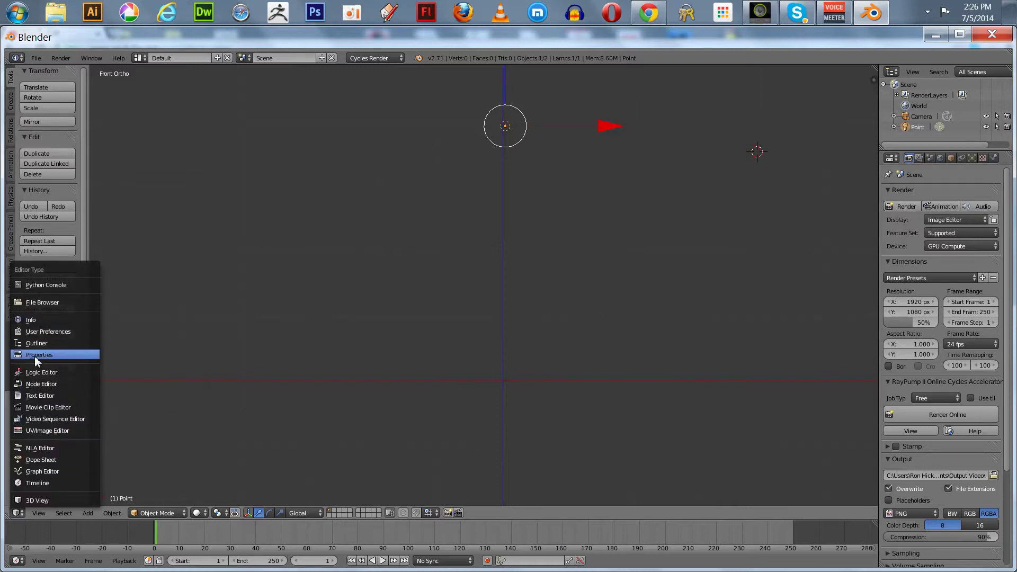
click(50, 406)
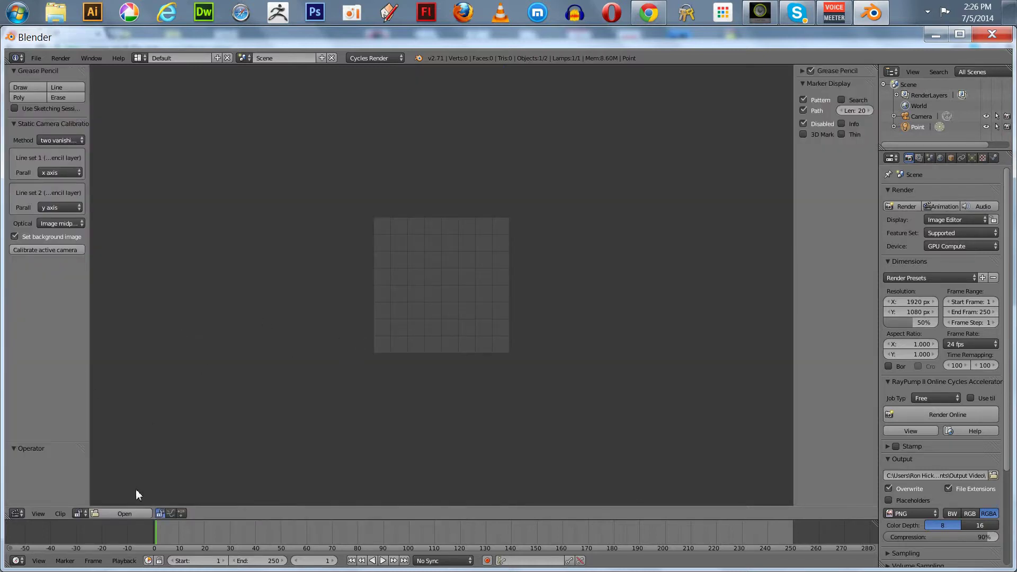
click(123, 512)
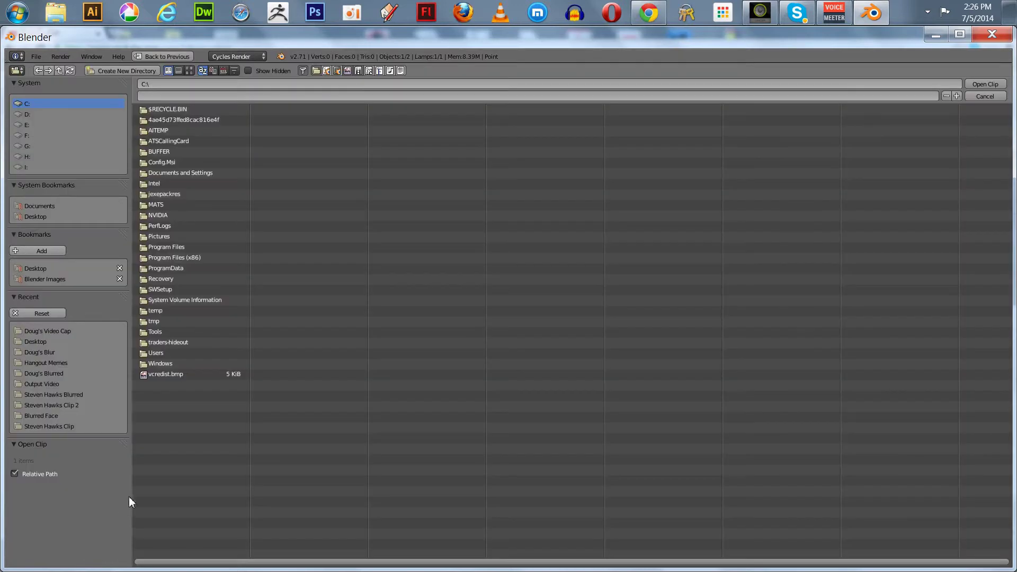
click(43, 331)
click(177, 119)
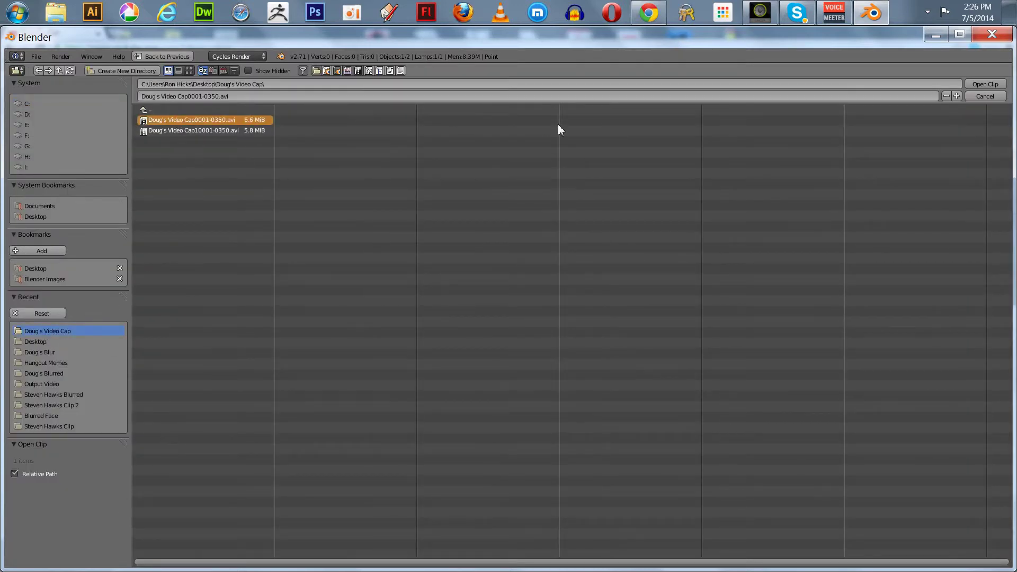
click(983, 84)
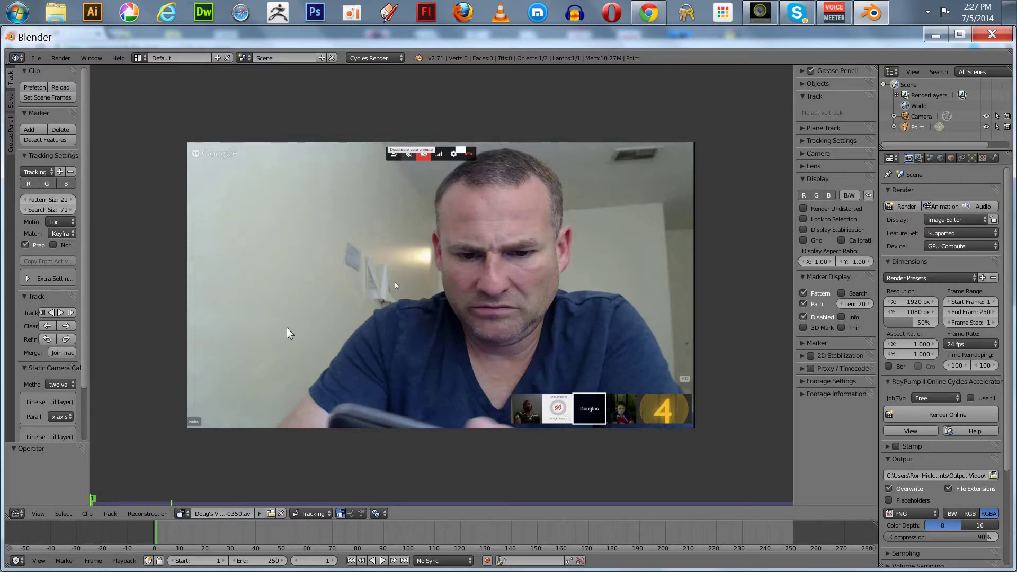
Switch the clip editor to Mask mode and create a new mask named DS face
click(305, 516)
click(310, 488)
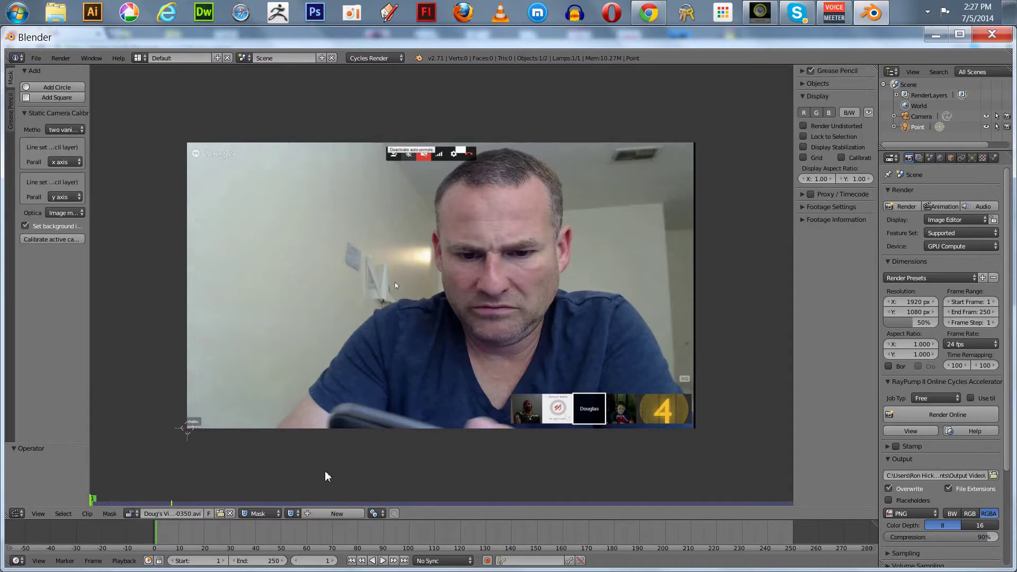
click(322, 514)
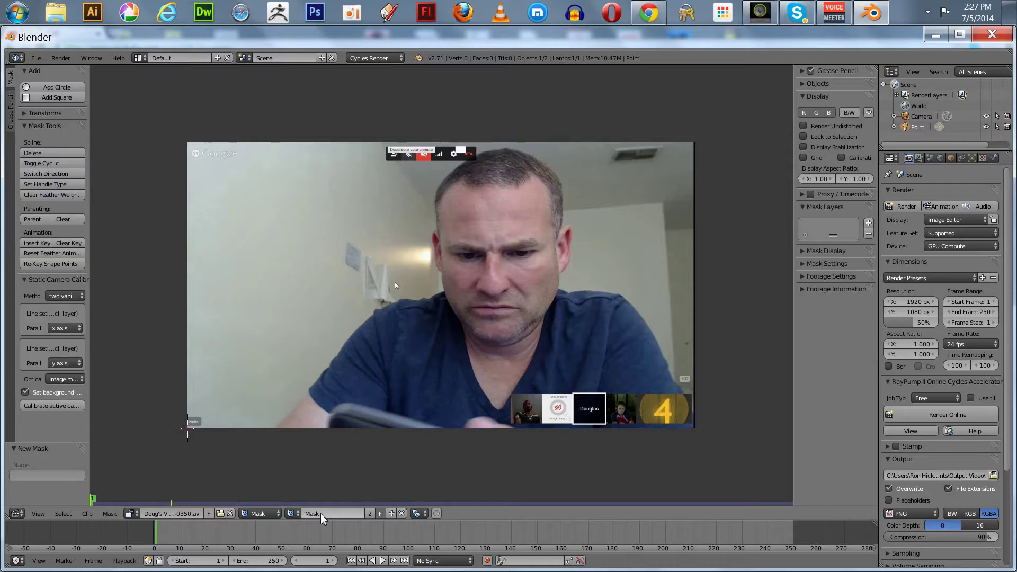
click(321, 515)
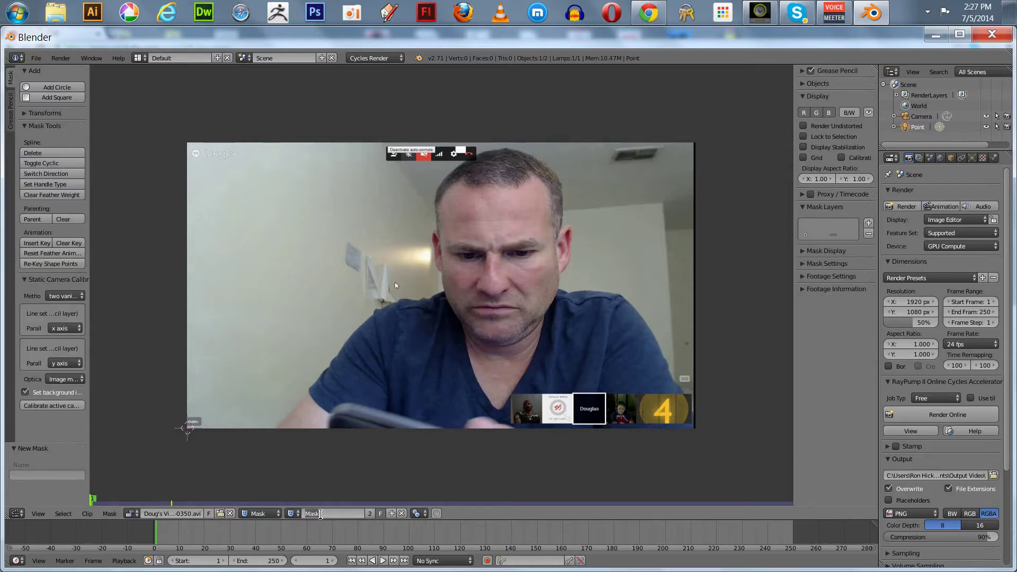
text(Do)
text( fa)
text(ce)
key(Return)
Outline the man's head with mask points at the chin, both ears and the top of the head, and close the spline
ctrl+click(488, 347)
drag(504, 360, 518, 353)
drag(510, 344, 510, 347)
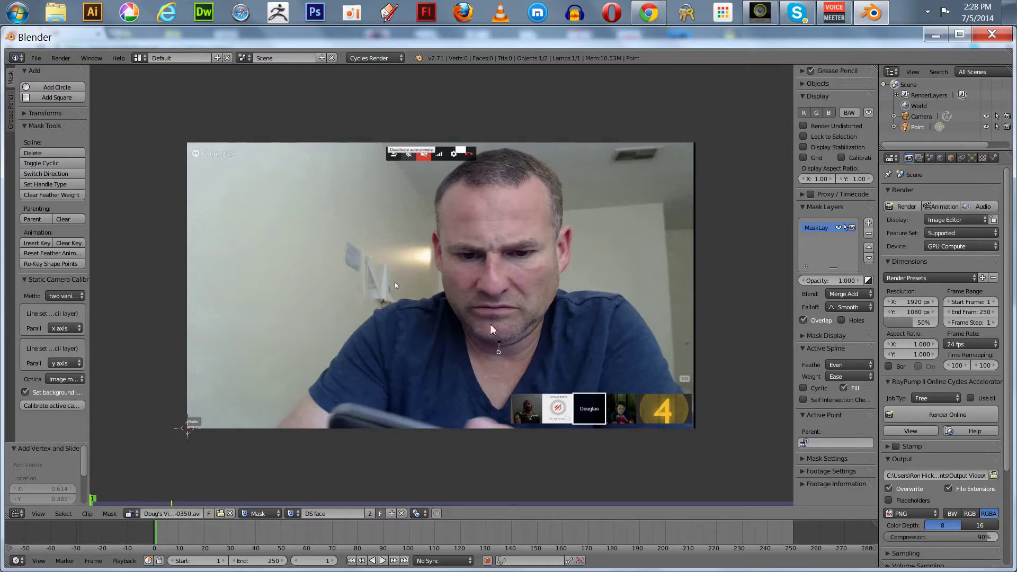
drag(498, 352, 498, 362)
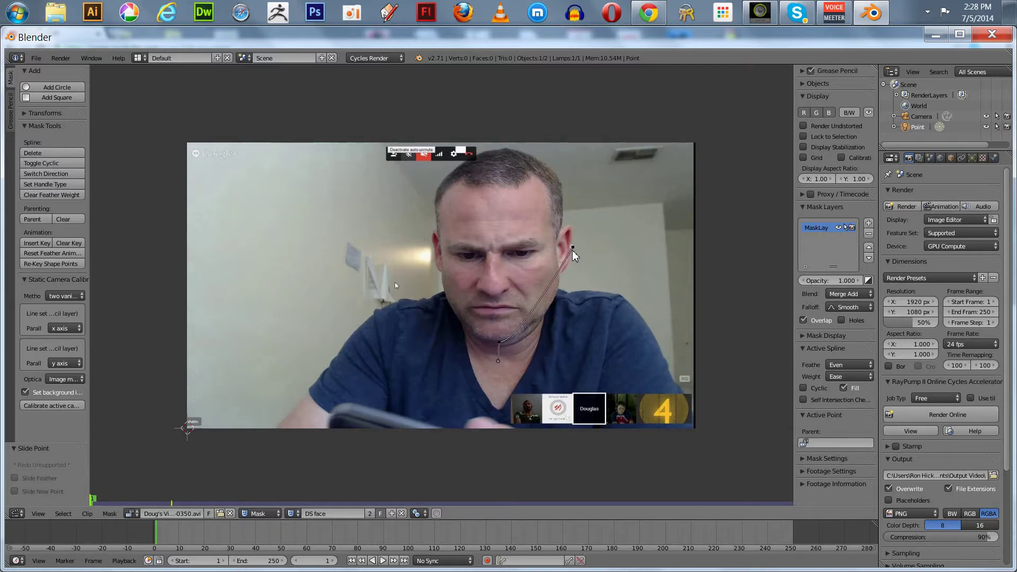
ctrl+click(574, 247)
key(r)
key(ctrl+z)
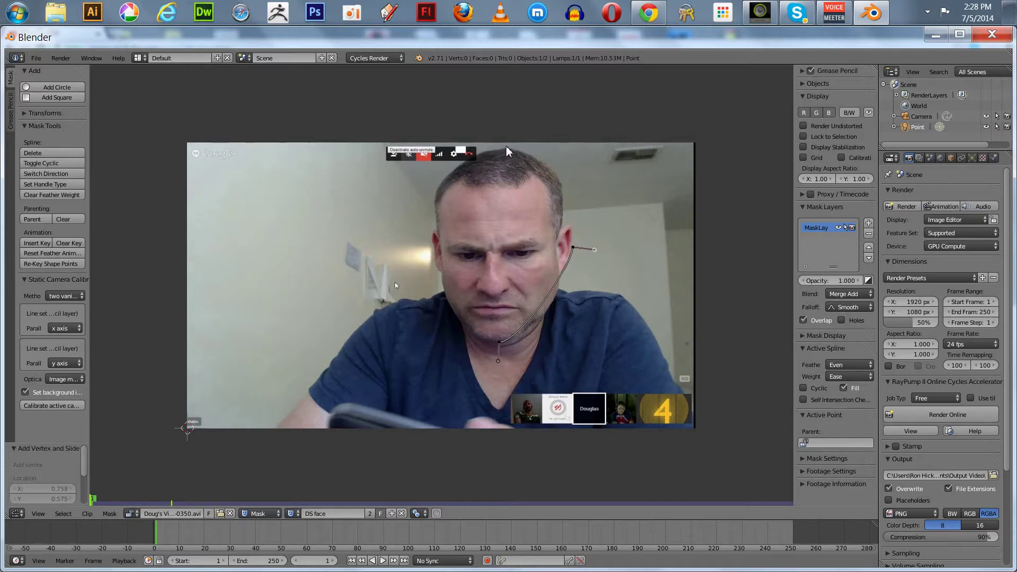
ctrl+click(507, 151)
ctrl+click(435, 254)
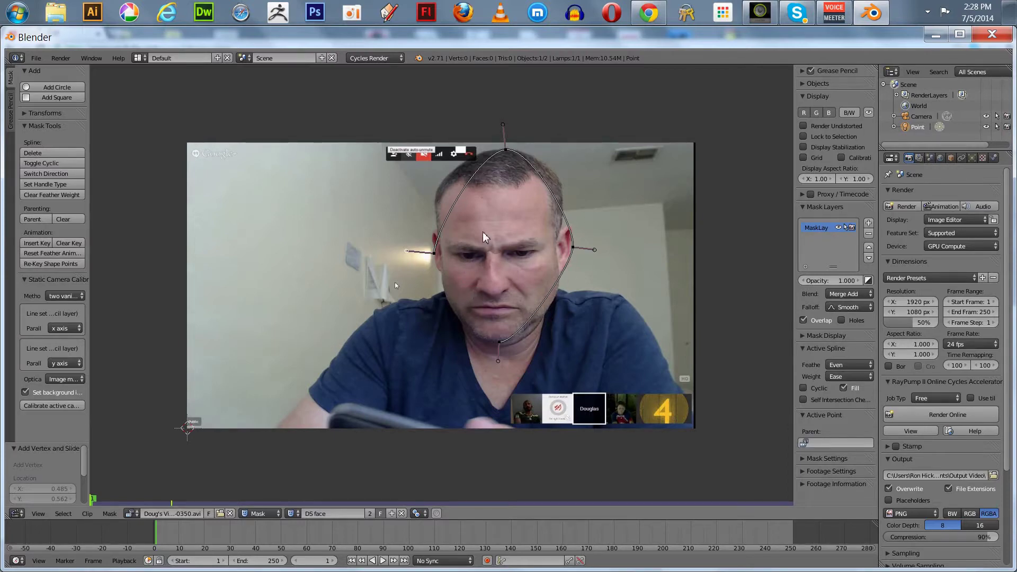
key(alt+c)
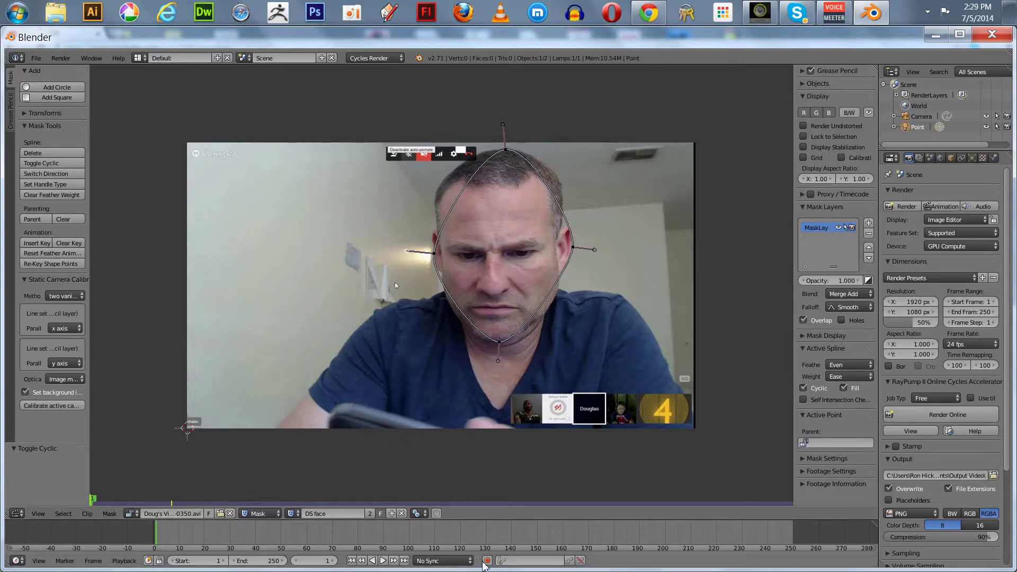
Enable automatic keyframing and pull the ear and top mask points slightly outward from the head
click(487, 561)
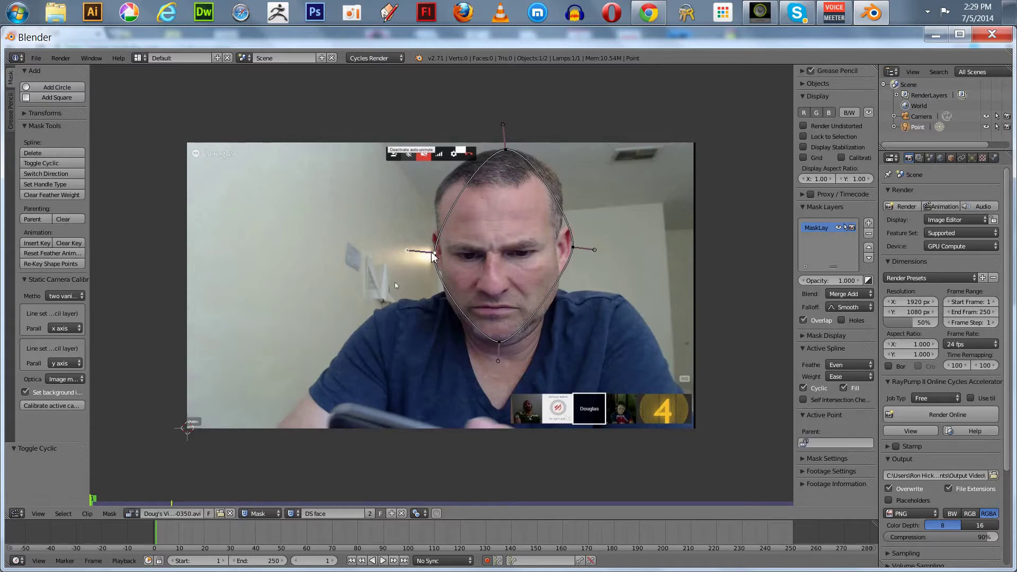
drag(433, 256, 420, 249)
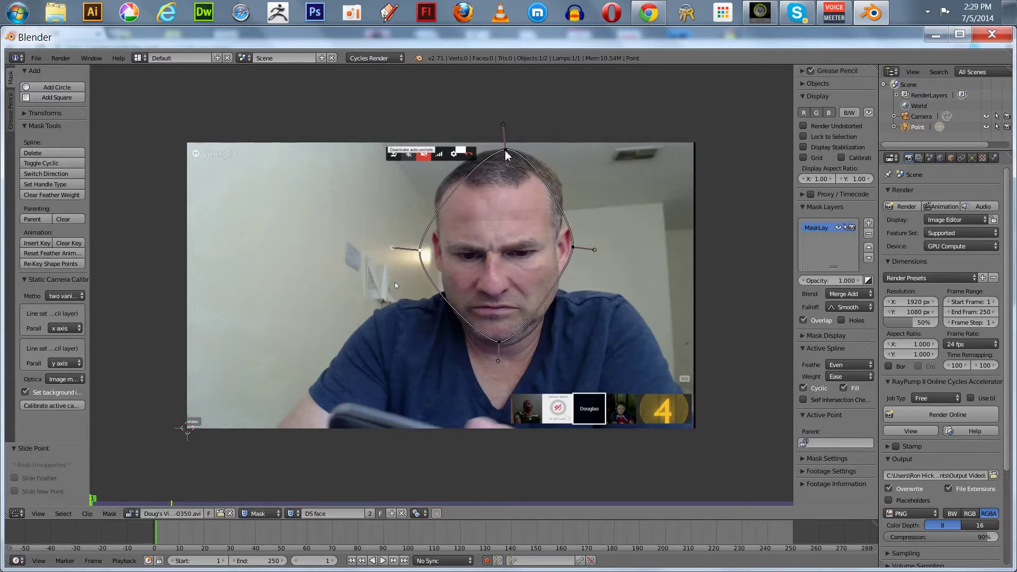
drag(506, 155, 503, 151)
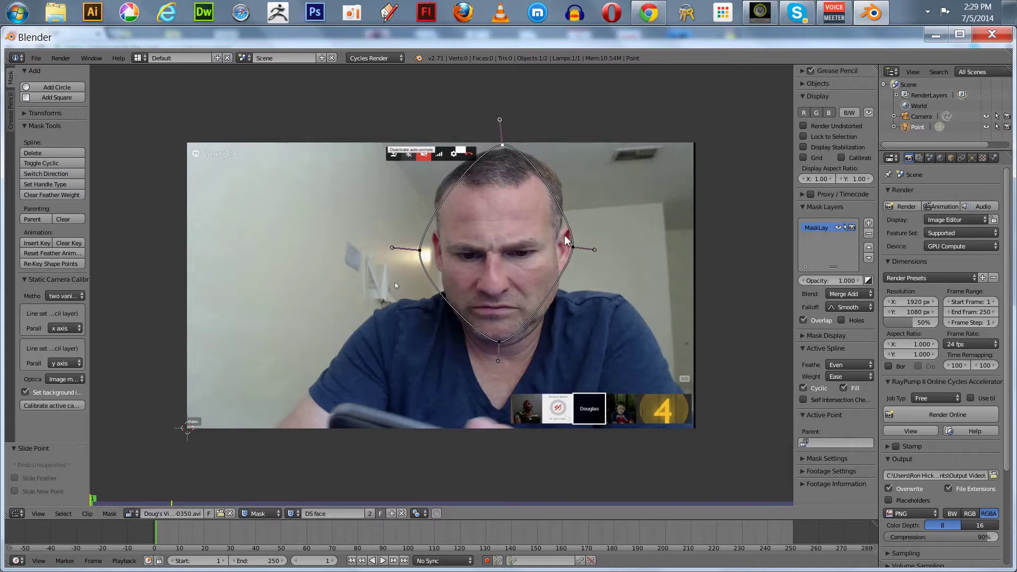
drag(572, 249, 582, 244)
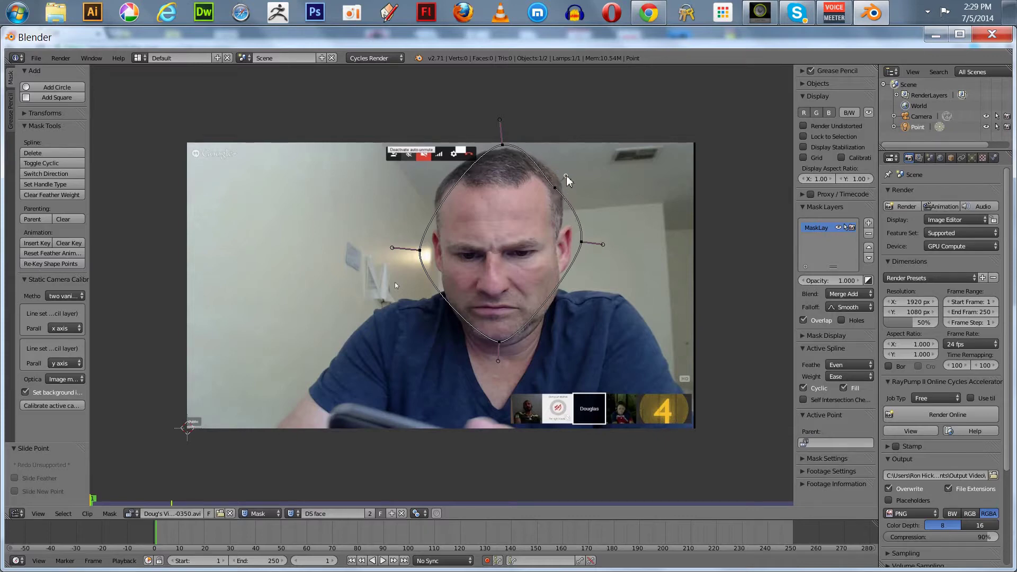
Add mask points at the upper sides of the head and beside the jaw, pulling them outward to round the outline
ctrl+click(552, 189)
drag(551, 193, 564, 183)
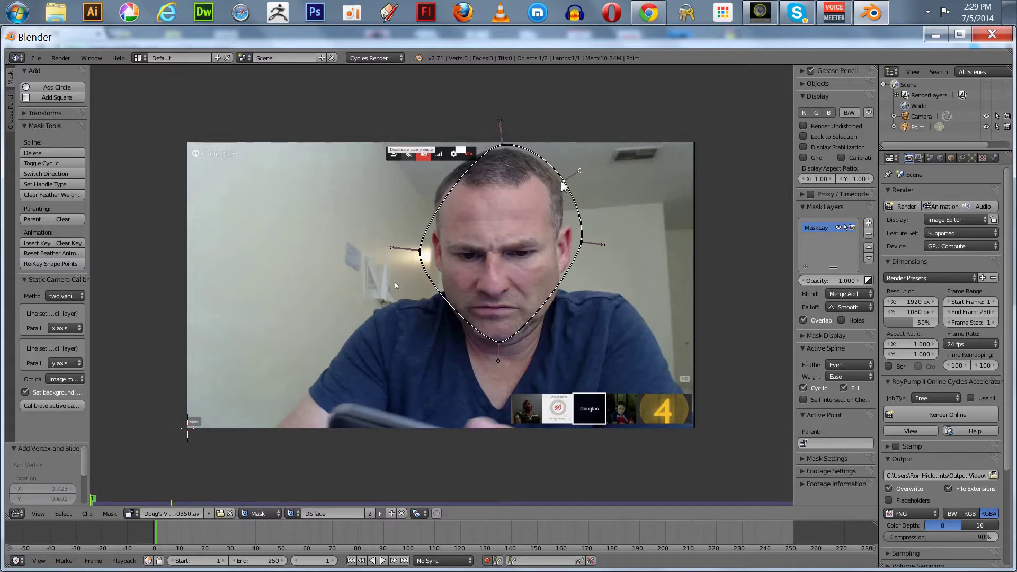
mouse_move(448, 194)
ctrl+mouse_down()
mouse_move(422, 183)
mouse_move(442, 190)
mouse_move(433, 186)
ctrl+mouse_up()
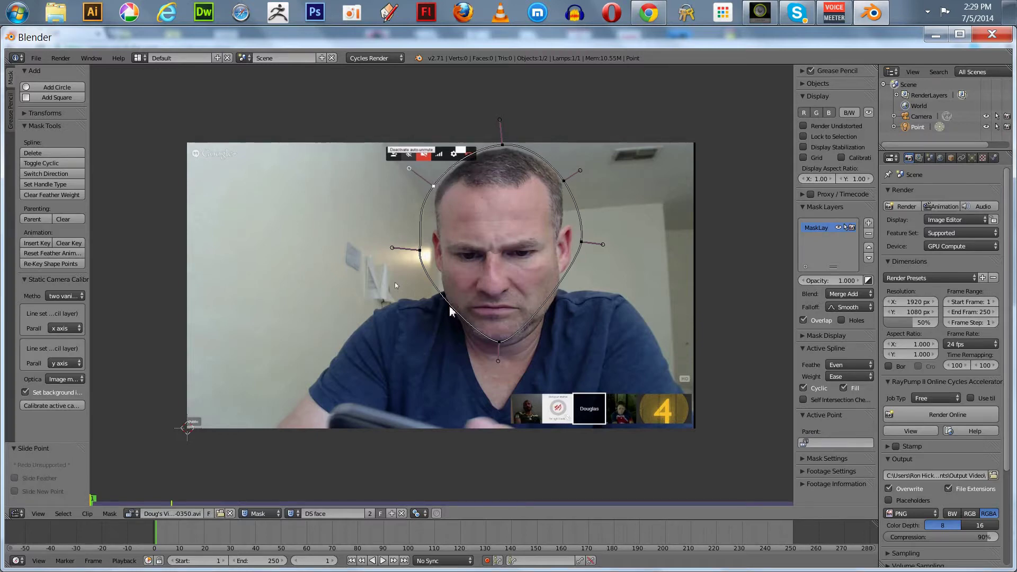
ctrl+drag(443, 303, 445, 317)
drag(530, 292, 553, 320)
Fine-tune the chin, jaw, upper-side and top mask points so the outline curves smoothly around the head
drag(499, 344, 495, 348)
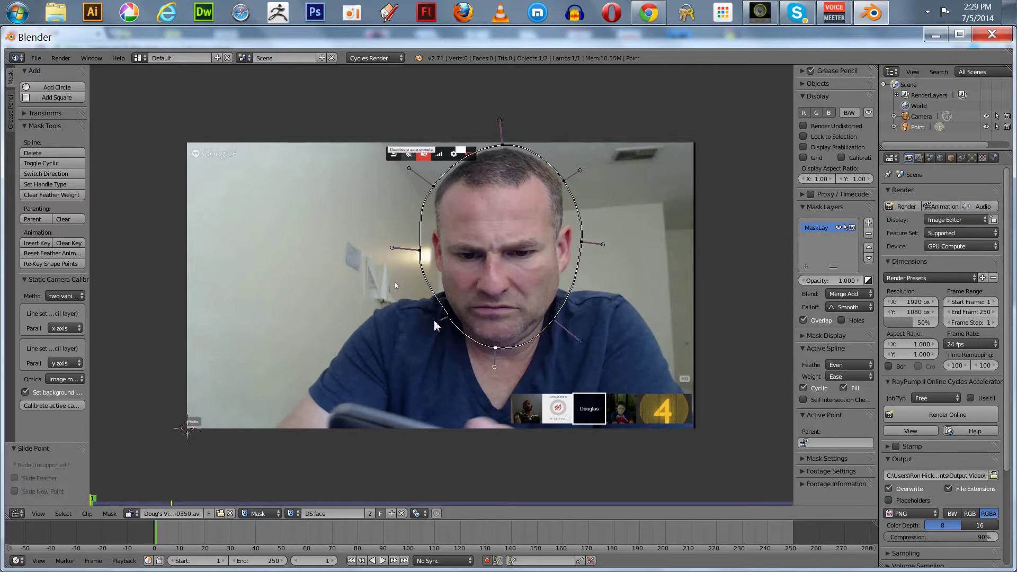
drag(440, 324, 446, 327)
click(433, 187)
drag(433, 187, 430, 182)
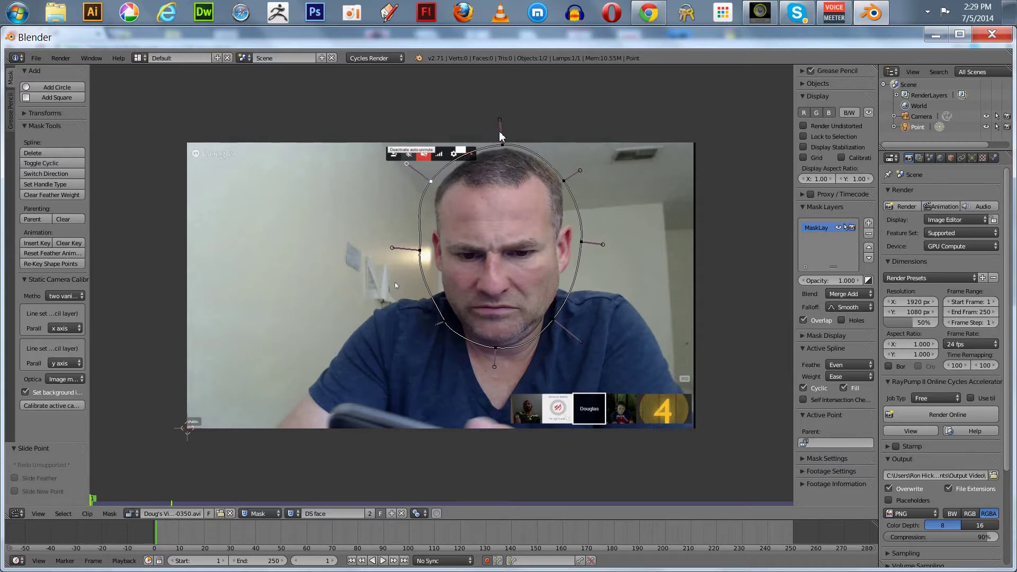
drag(500, 120, 501, 116)
drag(580, 170, 567, 179)
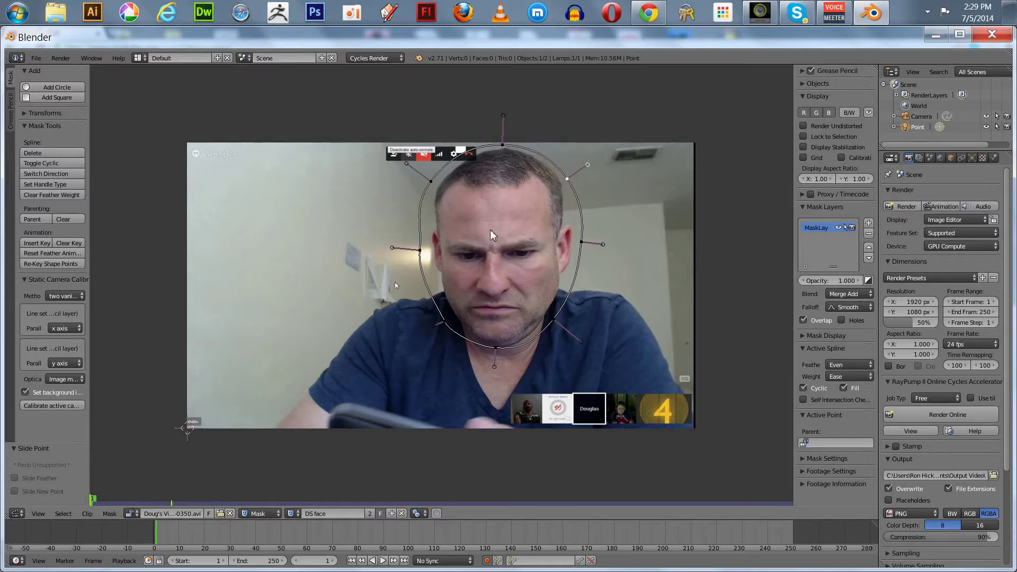
Select all mask points and expand the feather outward well beyond the head outline
key(a)
key(a)
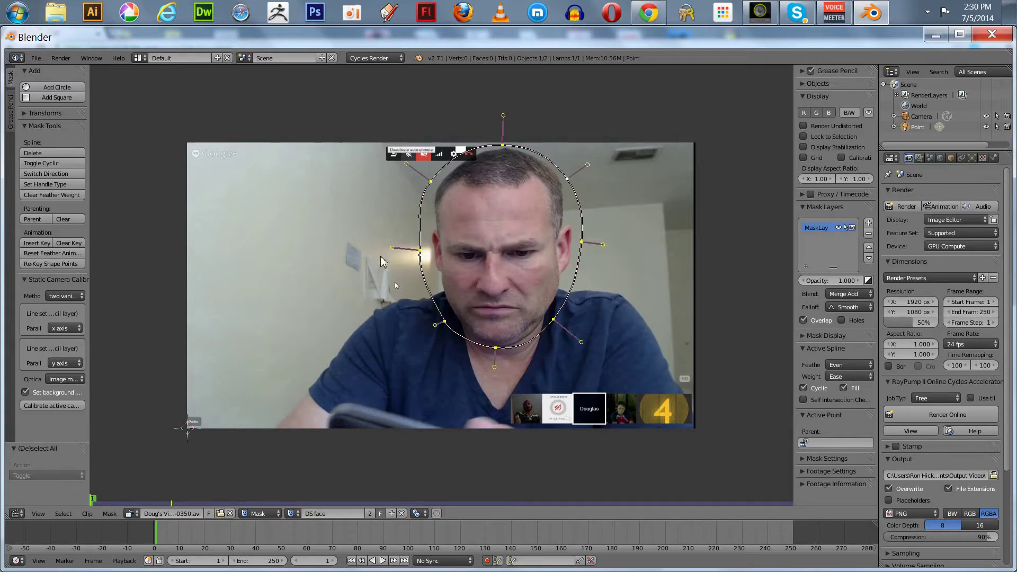
key(alt+s)
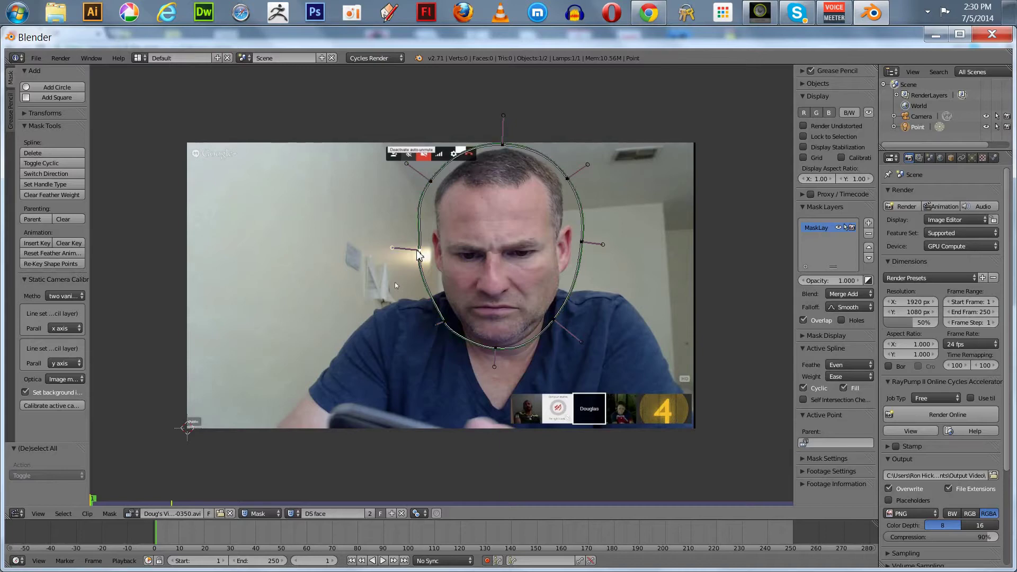
click(400, 257)
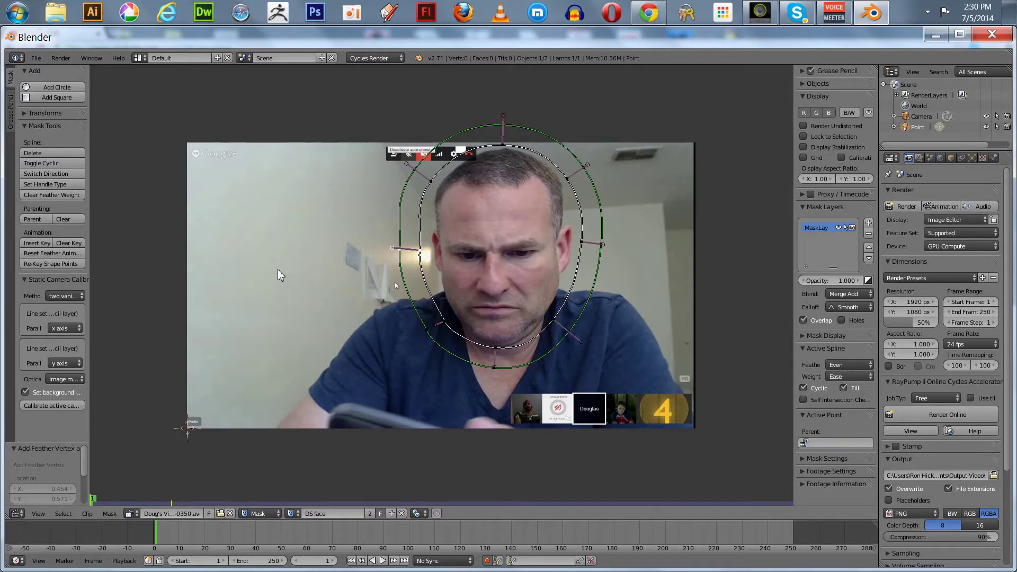
Advance the clip from frame 1 to frame 151 in ten-frame jumps, checking how the mask fits the head
key(Up)
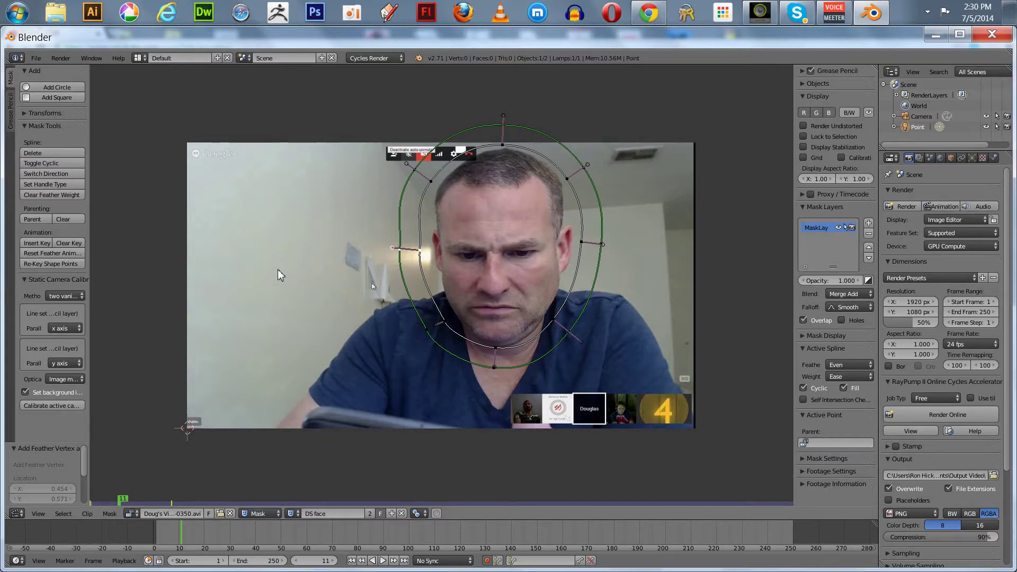
key(Up)
key(Up)
key(Up)
key(Up)
key(Up)
key(Up)
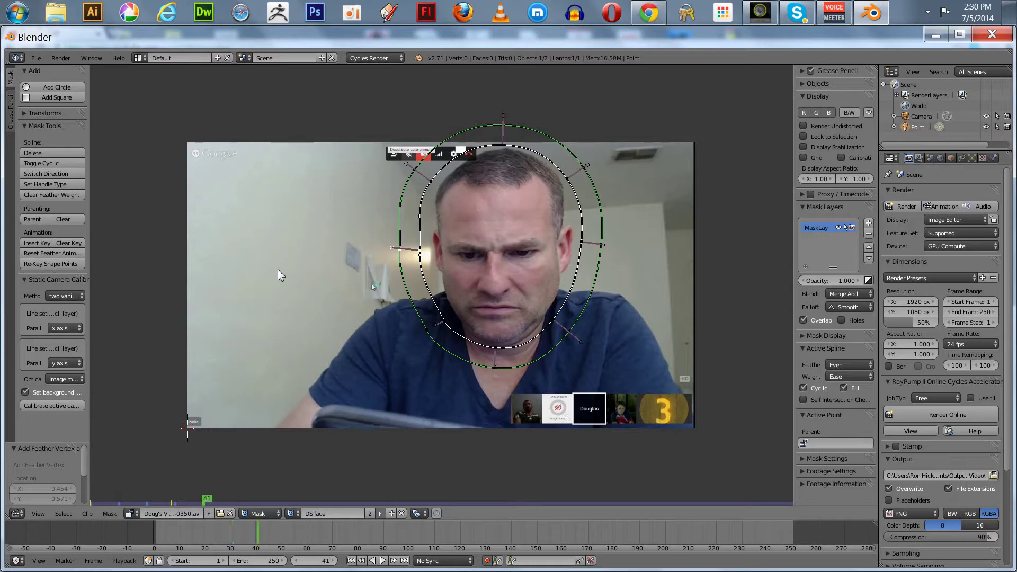
key(Up)
key(Up)
key(Up)
key(Up)
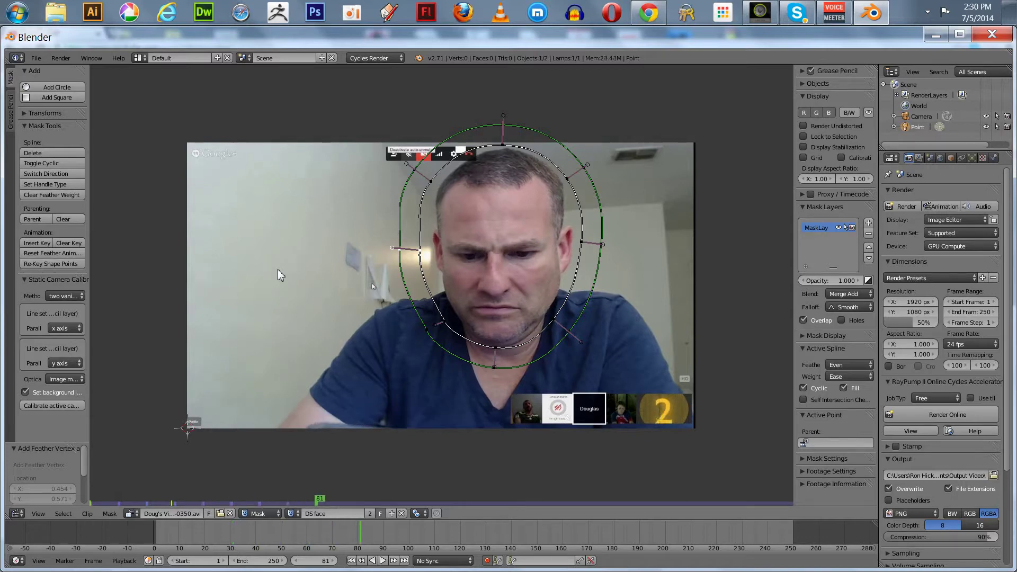
key(Up)
key(Up)
key(Up)
key(Up)
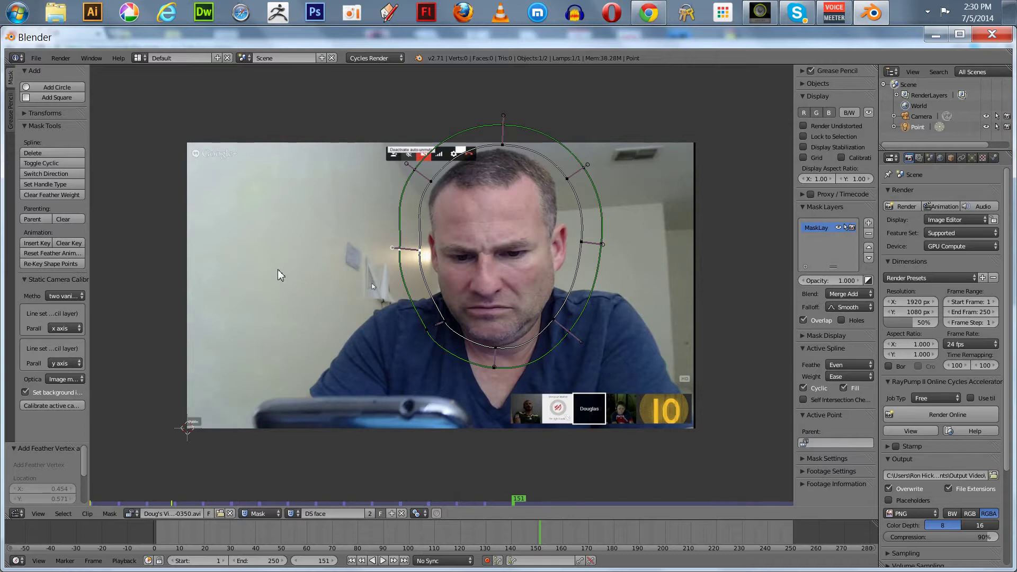
At frame 151, select all mask points and move the mask left by about 0.016 and down 0.002 to recentre it on the head
click(501, 247)
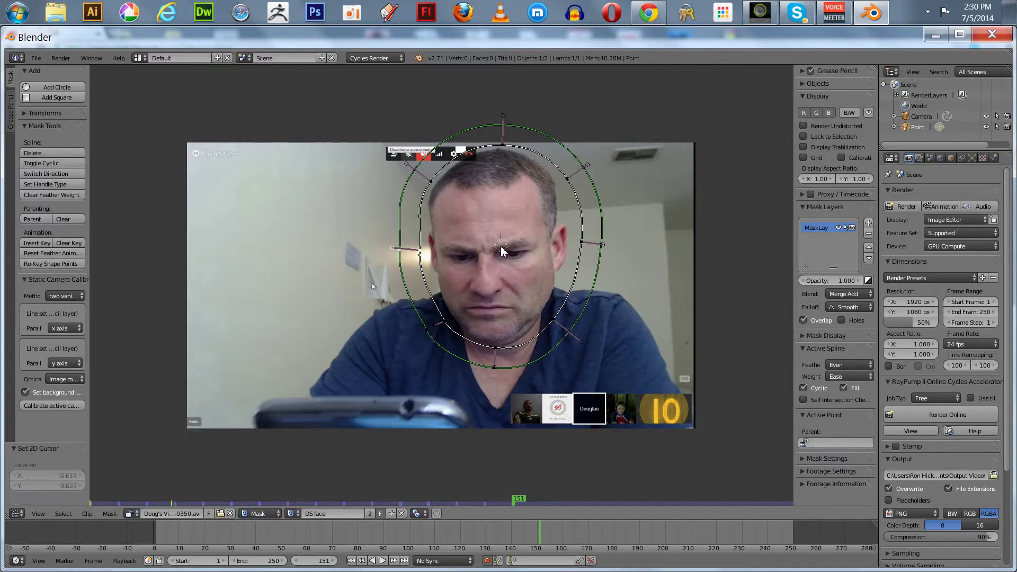
key(g)
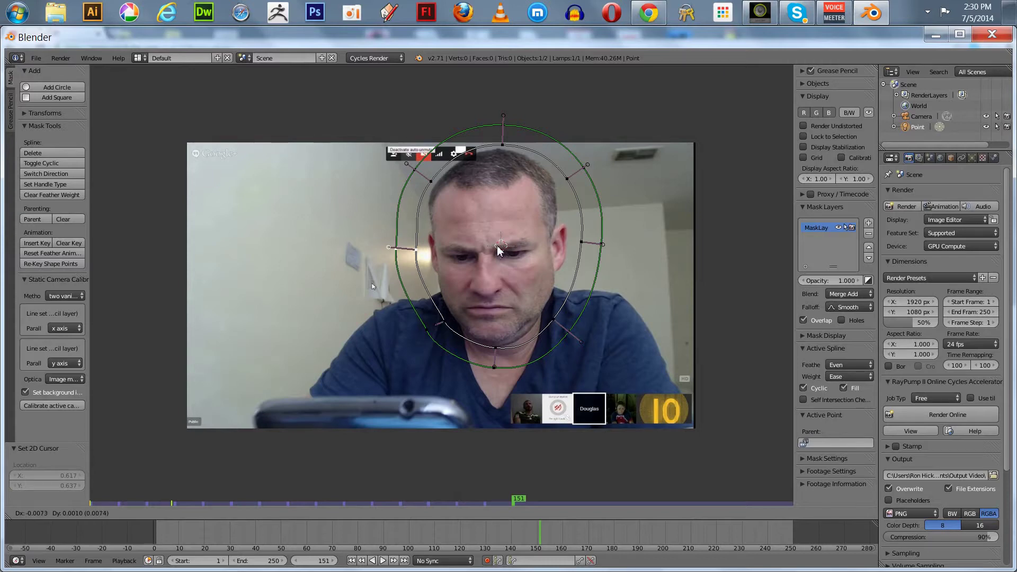
click(498, 250)
key(a)
key(a)
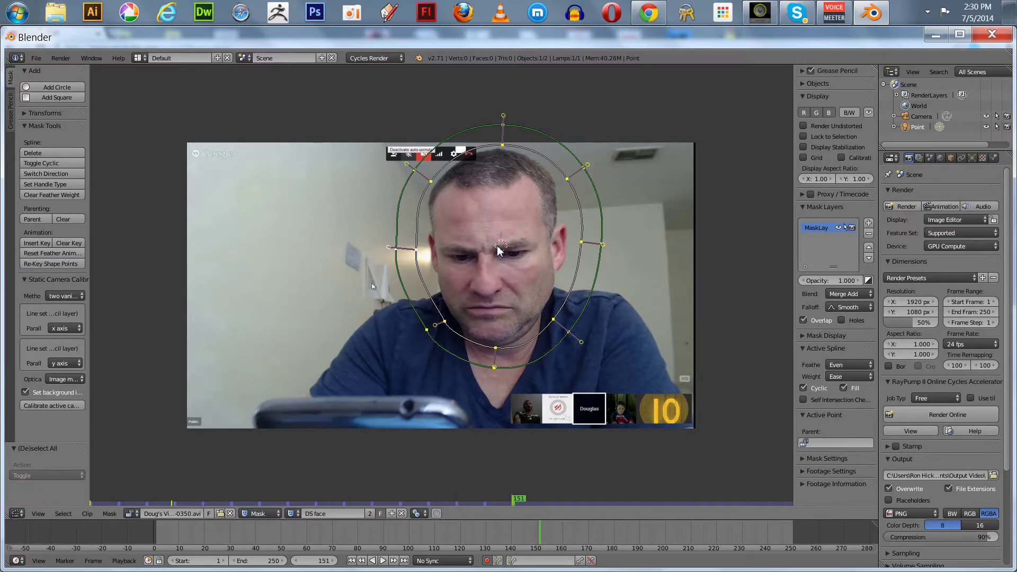
key(g)
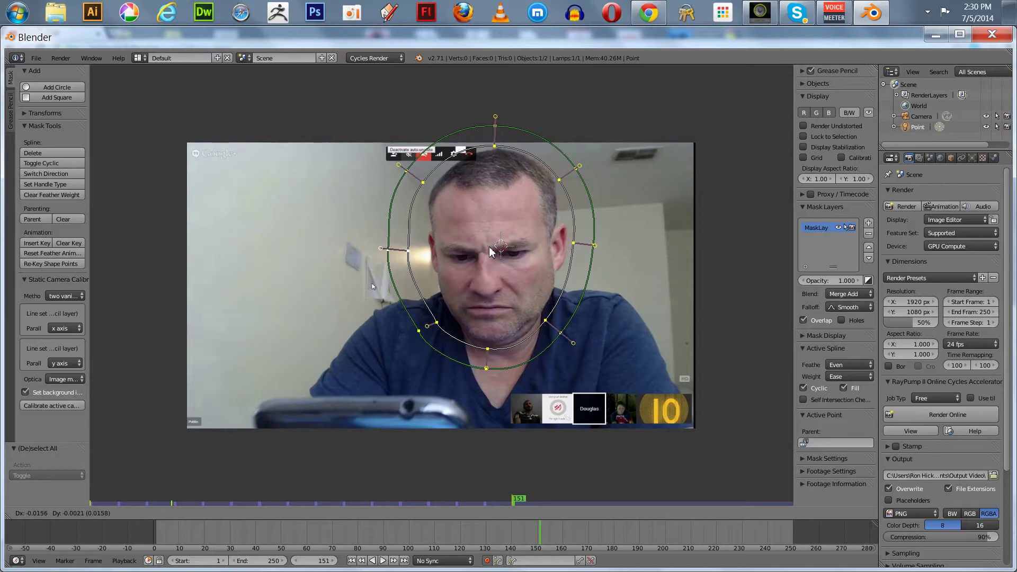
click(321, 246)
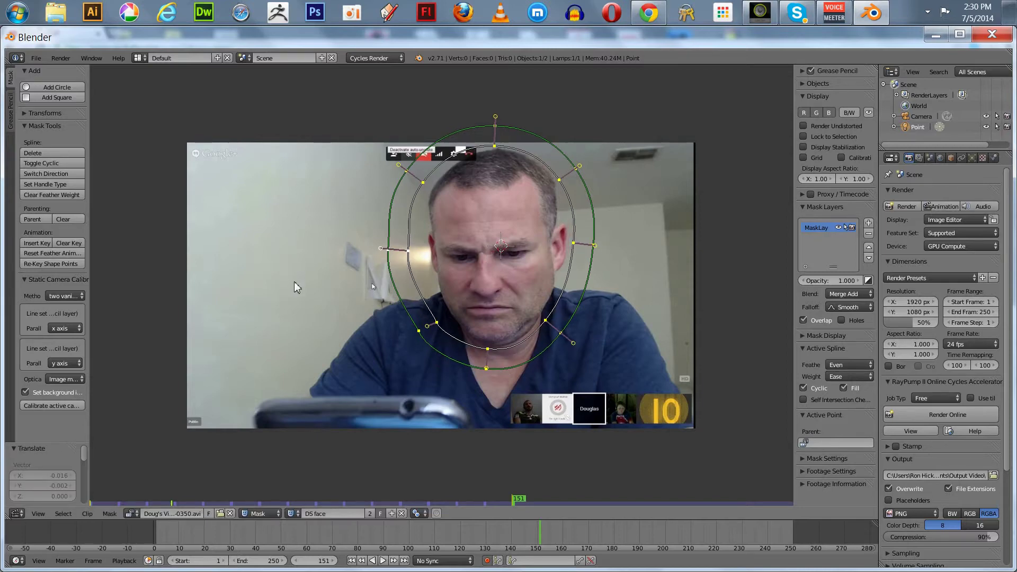
At frame 171, move the whole mask left by about 0.020 and down 0.009 to follow the head
key(Up)
key(Up)
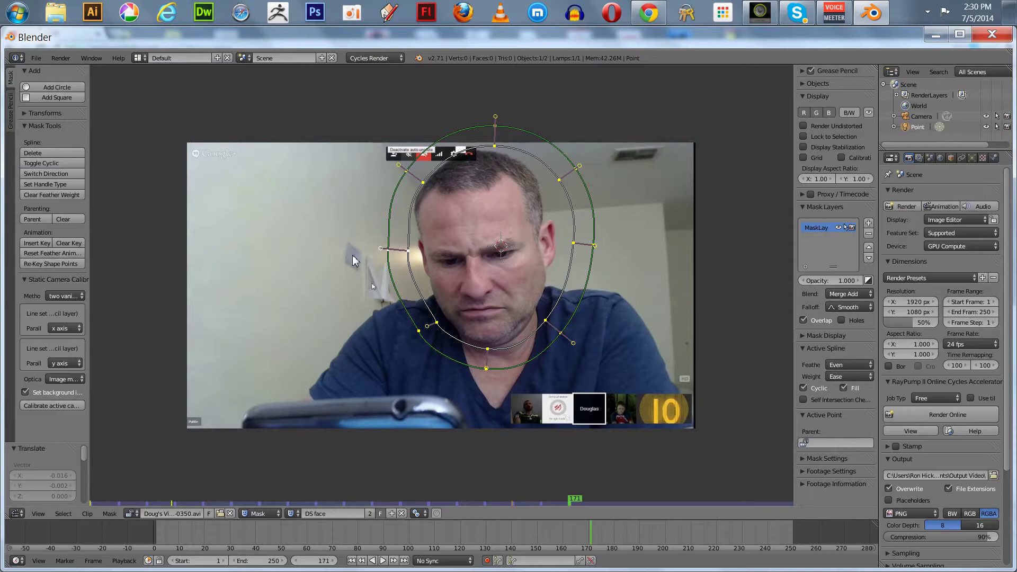
key(g)
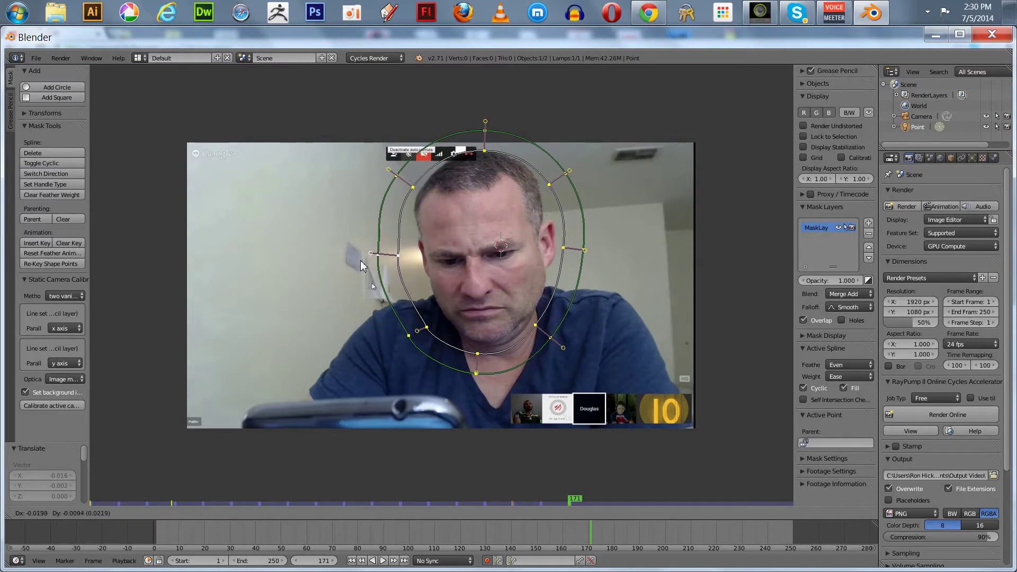
click(369, 267)
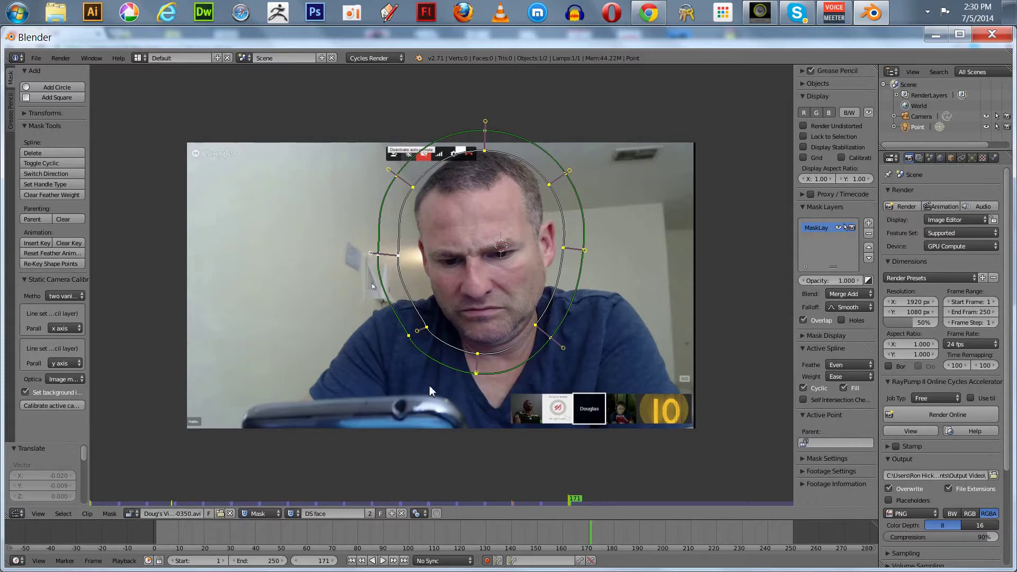
At frame 211, move the whole mask right by about 0.036 and up 0.018 to fit the head again
key(Up)
key(Up)
key(Up)
key(Up)
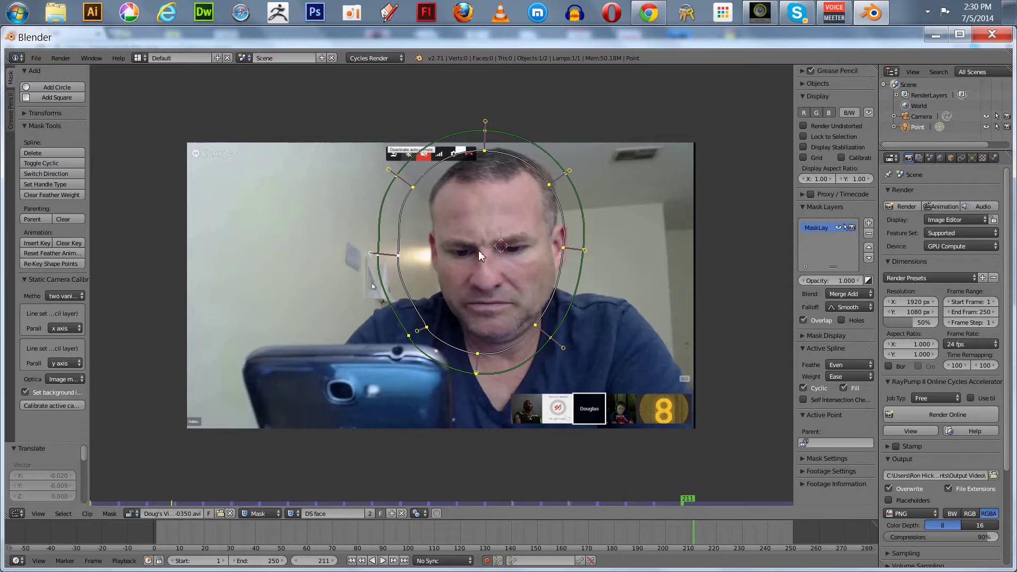
key(g)
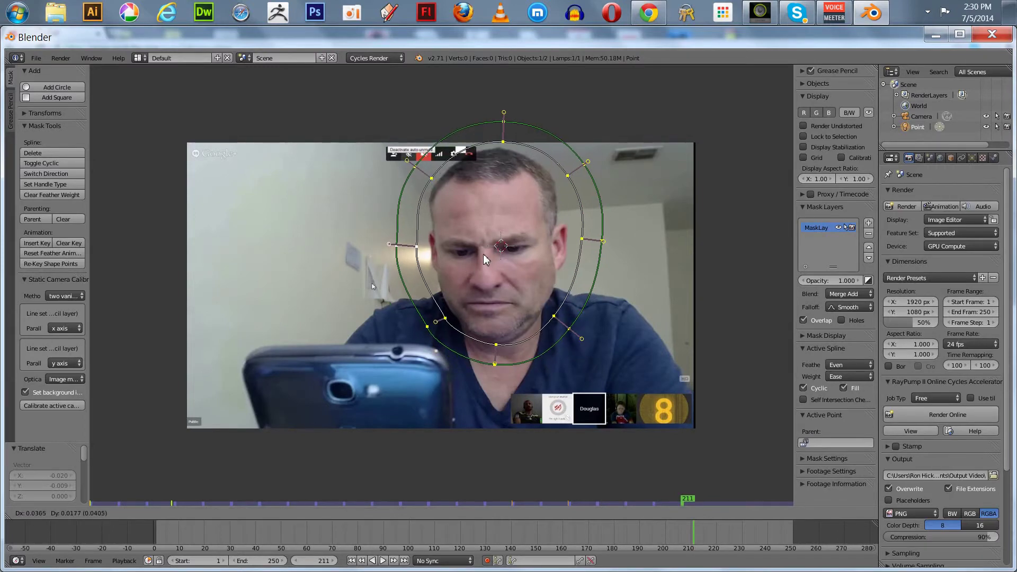
click(487, 260)
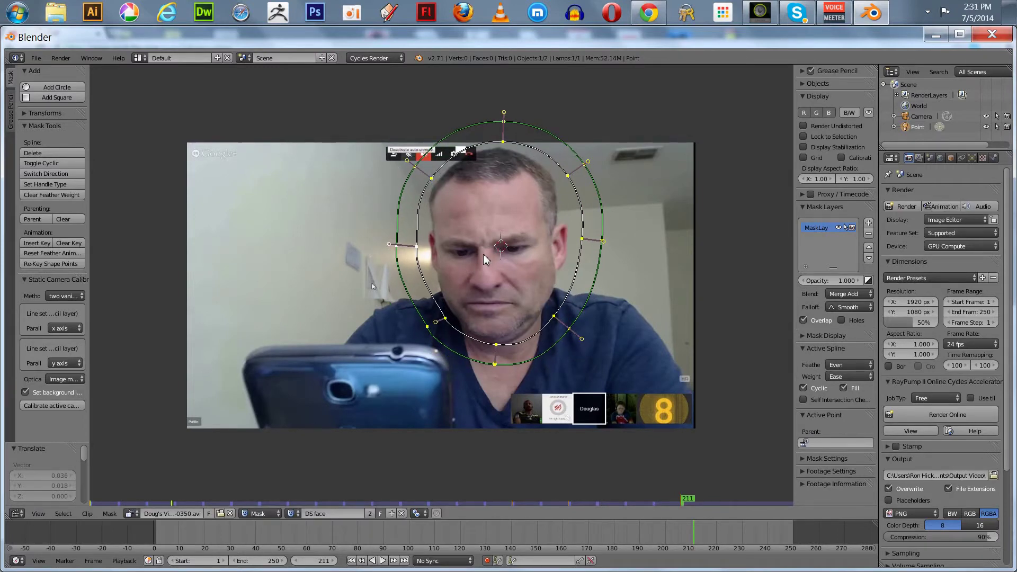
Advance the clip to frame 241 and check how the mask fits the head
key(Up)
key(Up)
key(Up)
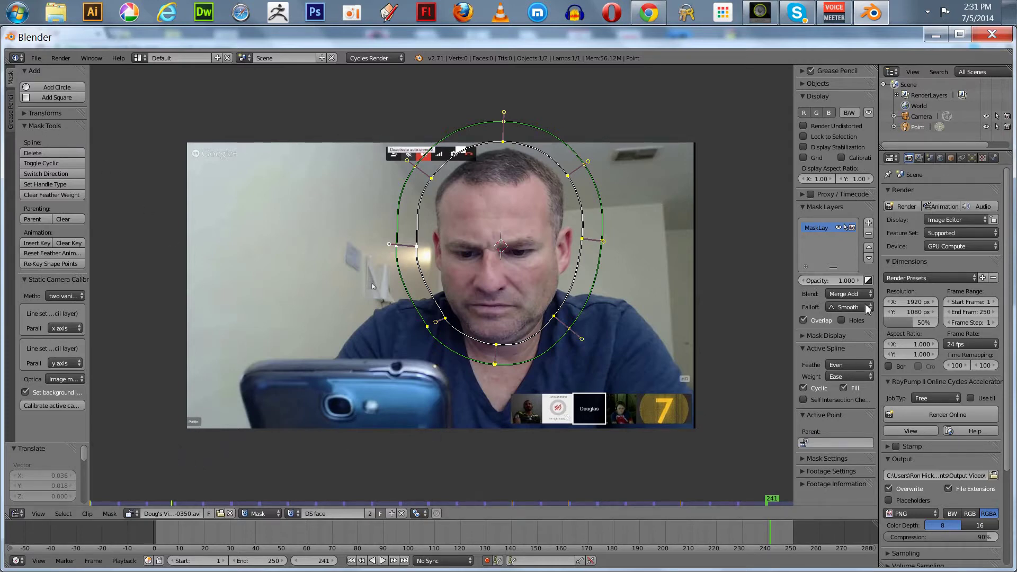
Examine the mask's frame range and the clip's footage settings and information
click(804, 460)
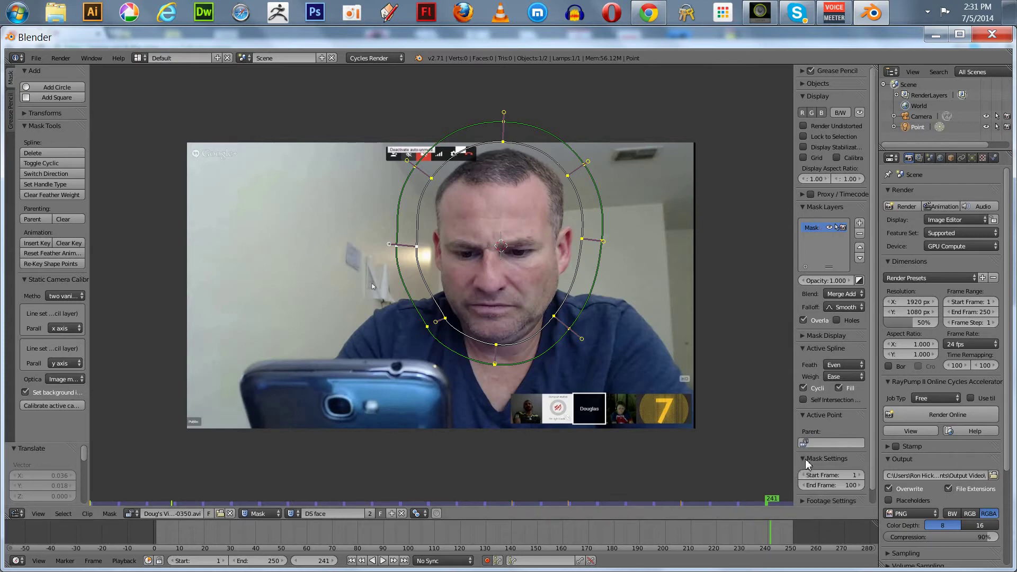
click(804, 459)
click(804, 472)
scroll(877, 430, down, 3)
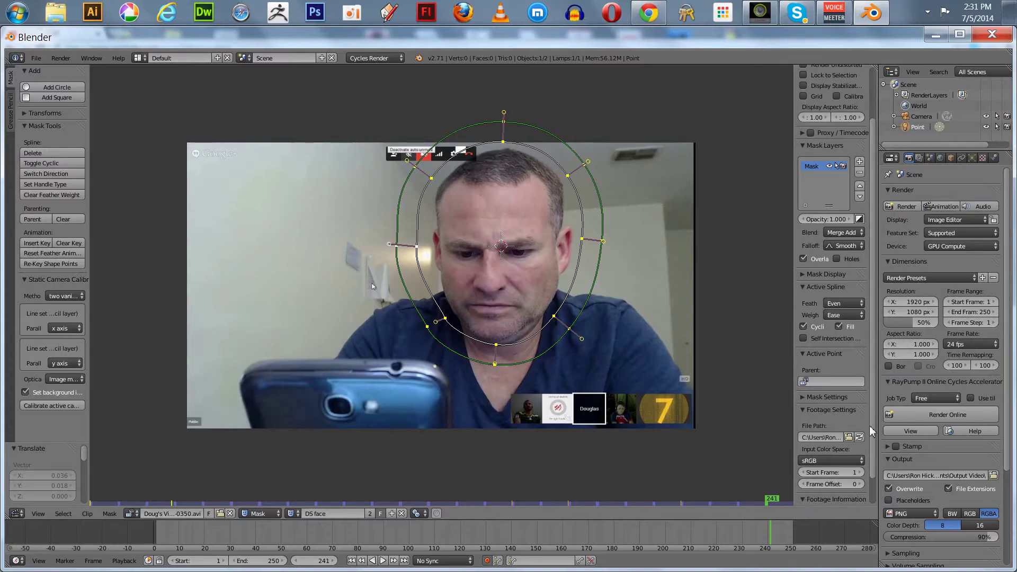
scroll(875, 472, down, 2)
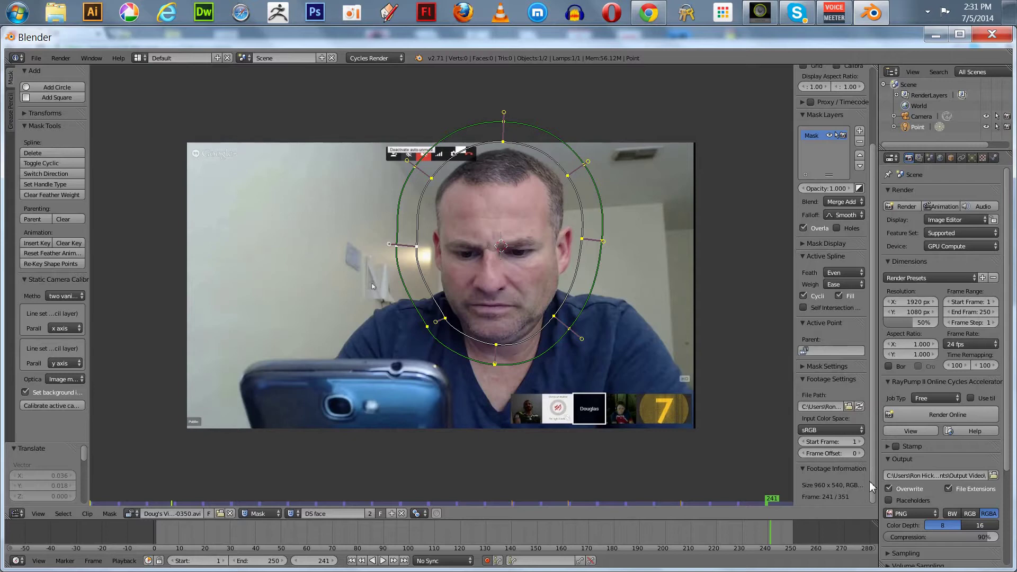
scroll(870, 466, up, 3)
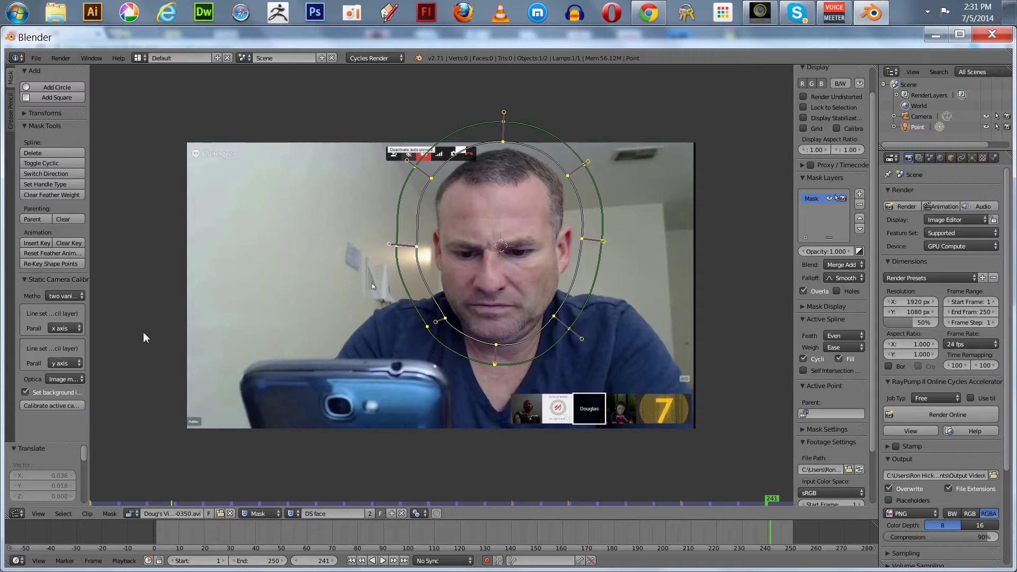
Switch the clip editor from Mask to Tracking mode and look through its tracking tools and display settings
key(Tab)
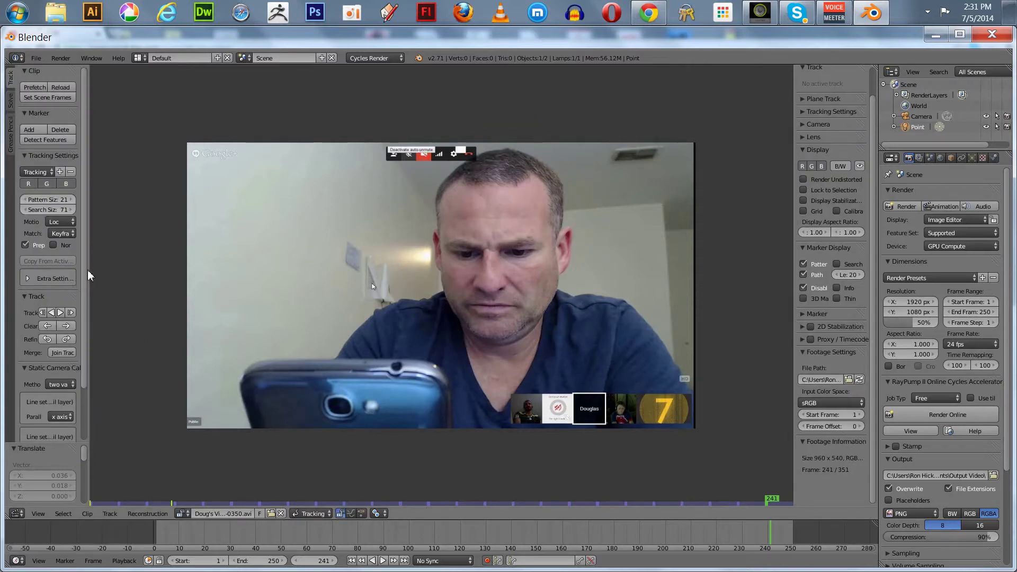
scroll(85, 278, down, 3)
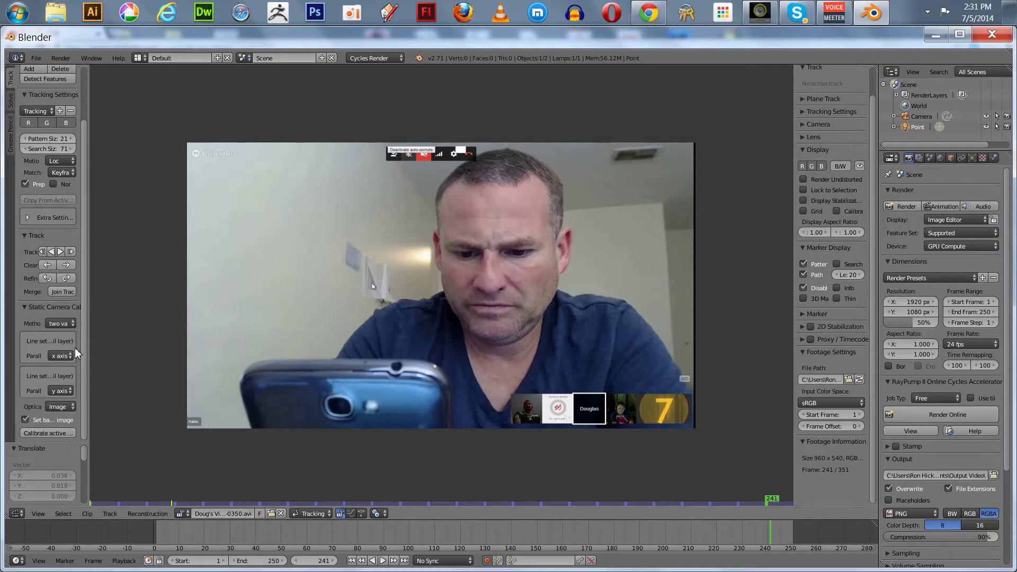
scroll(74, 347, up, 3)
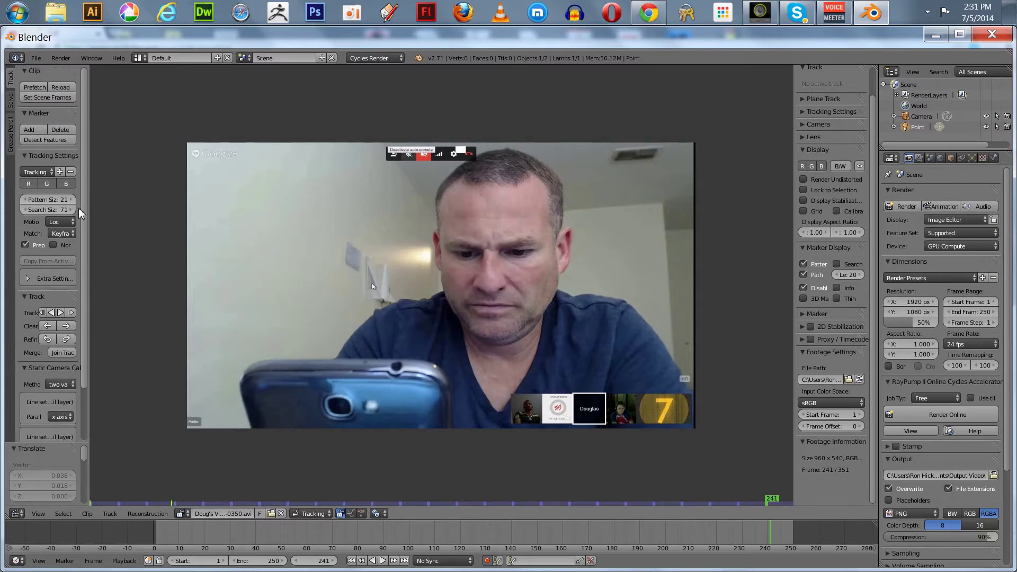
scroll(85, 238, down, 3)
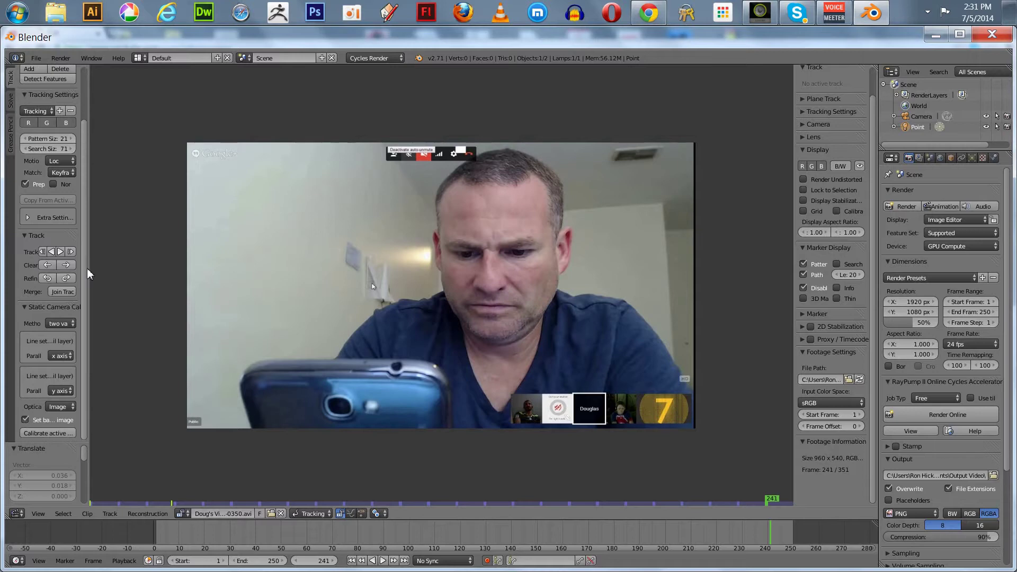
scroll(87, 244, up, 1)
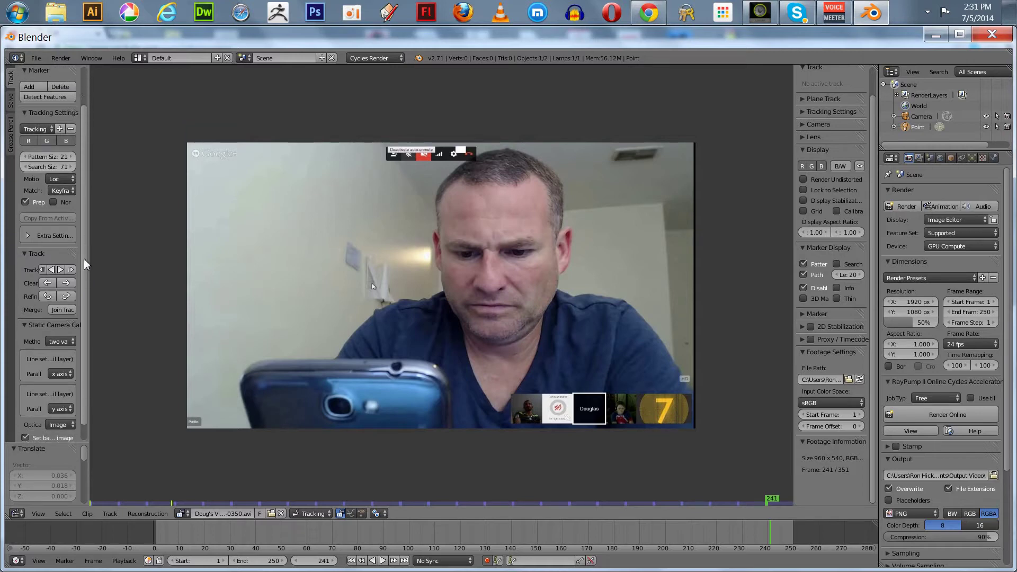
scroll(84, 270, down, 1)
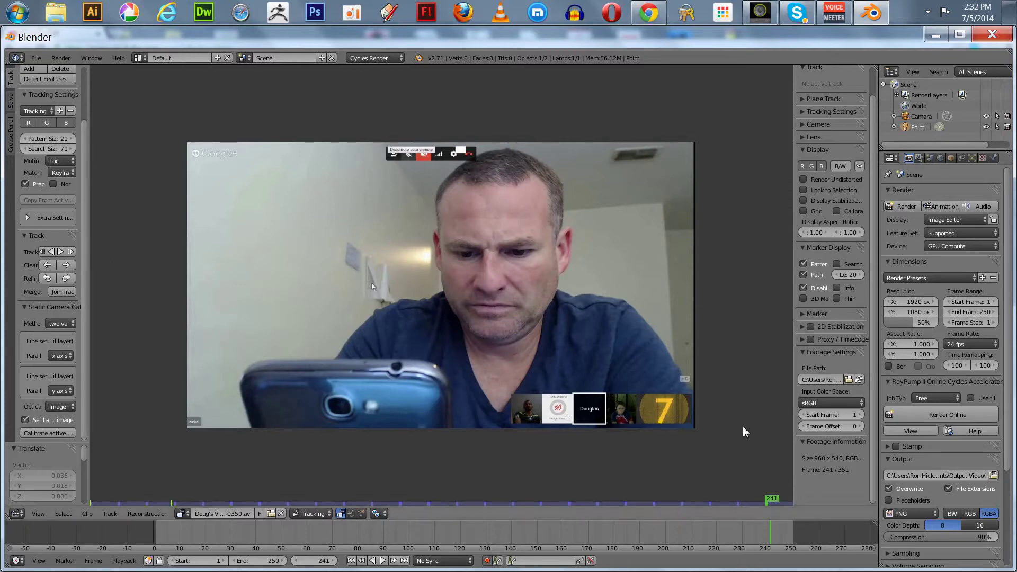
scroll(875, 265, up, 2)
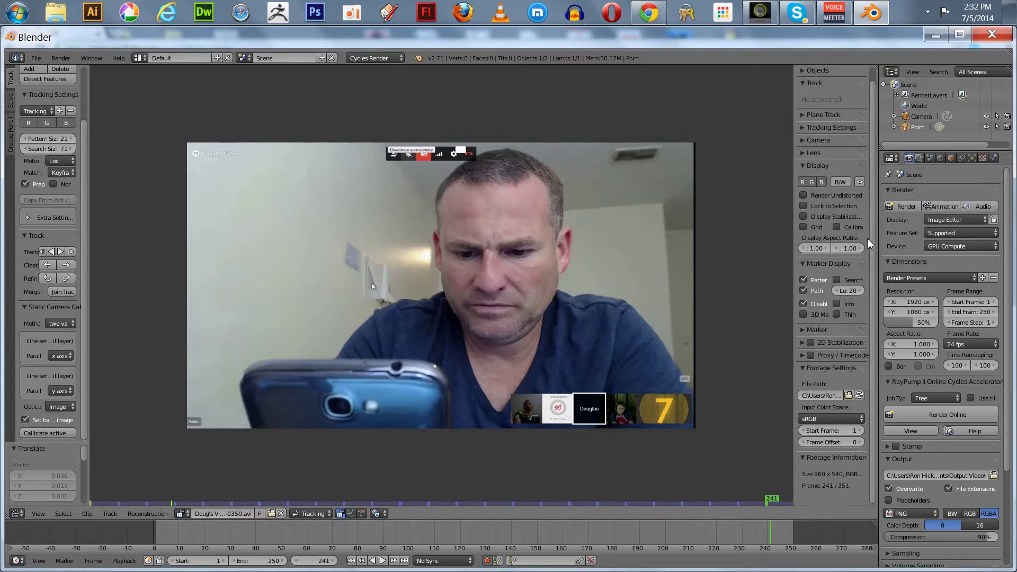
scroll(871, 259, up, 1)
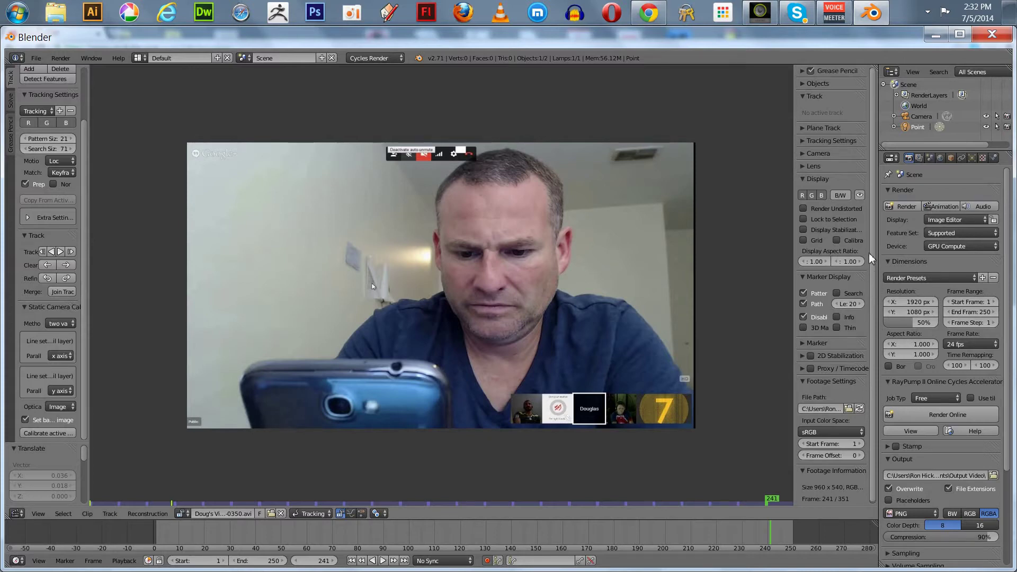
Look through the remaining clip properties and the extra tracking settings
click(806, 144)
click(806, 144)
scroll(872, 170, down, 1)
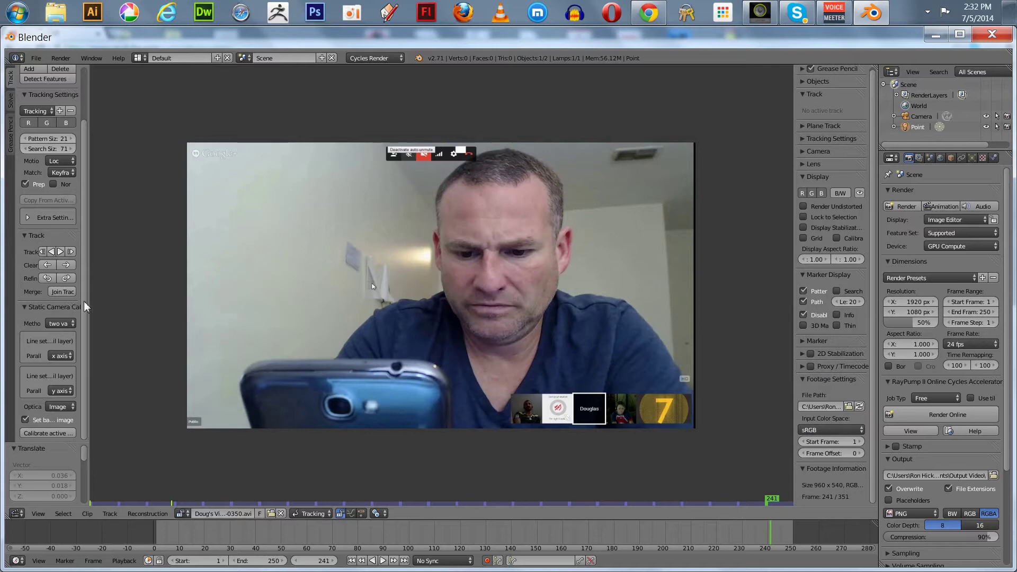
scroll(83, 256, up, 3)
scroll(85, 265, down, 3)
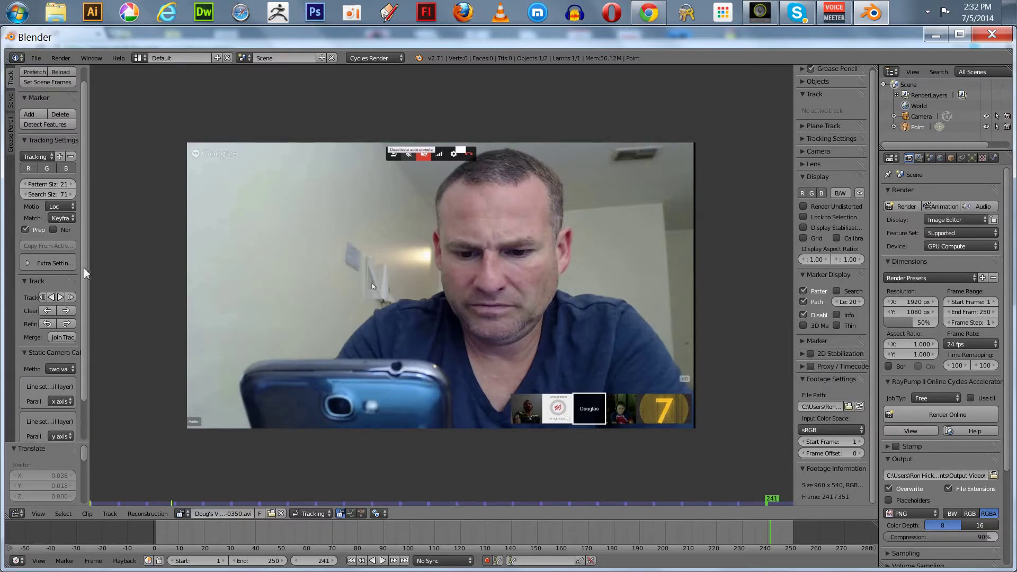
scroll(89, 324, up, 2)
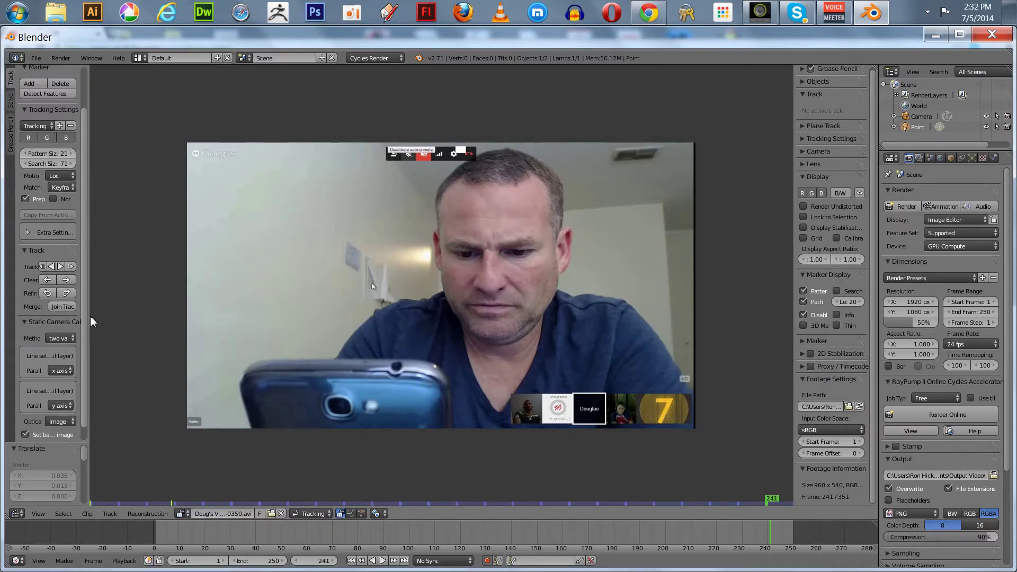
click(26, 245)
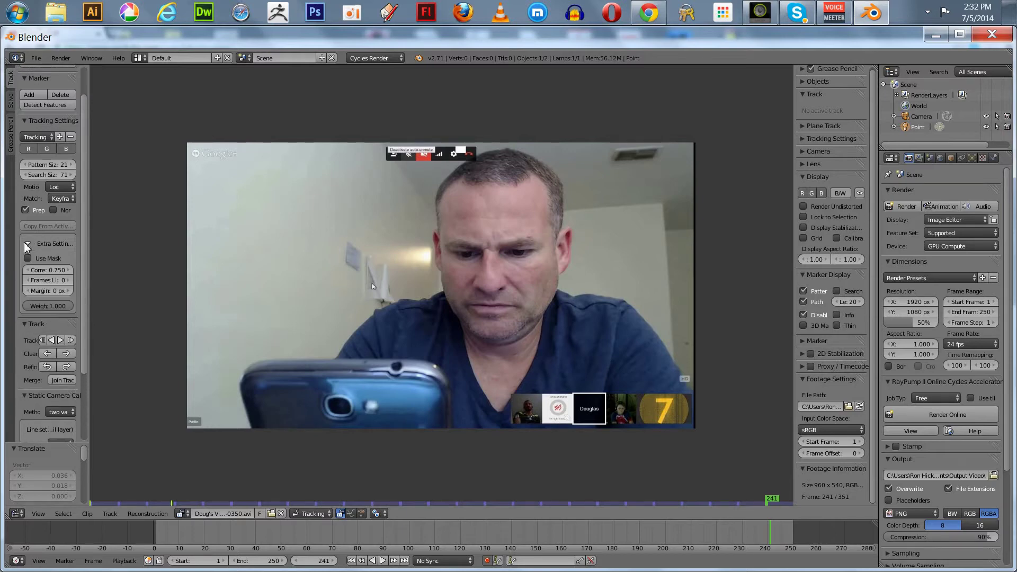
click(27, 245)
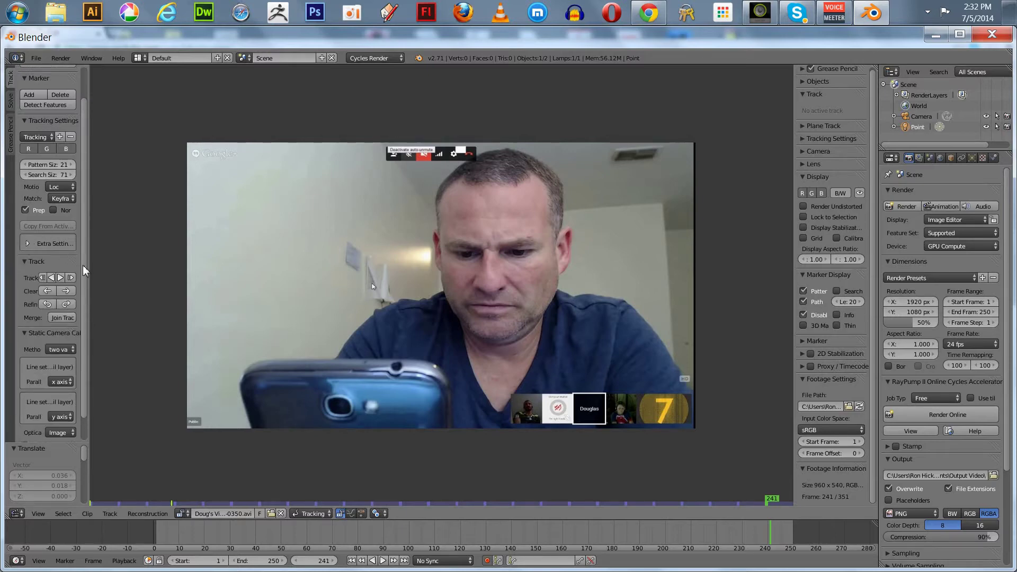
Prefetch the clip's frames into memory
scroll(83, 270, up, 3)
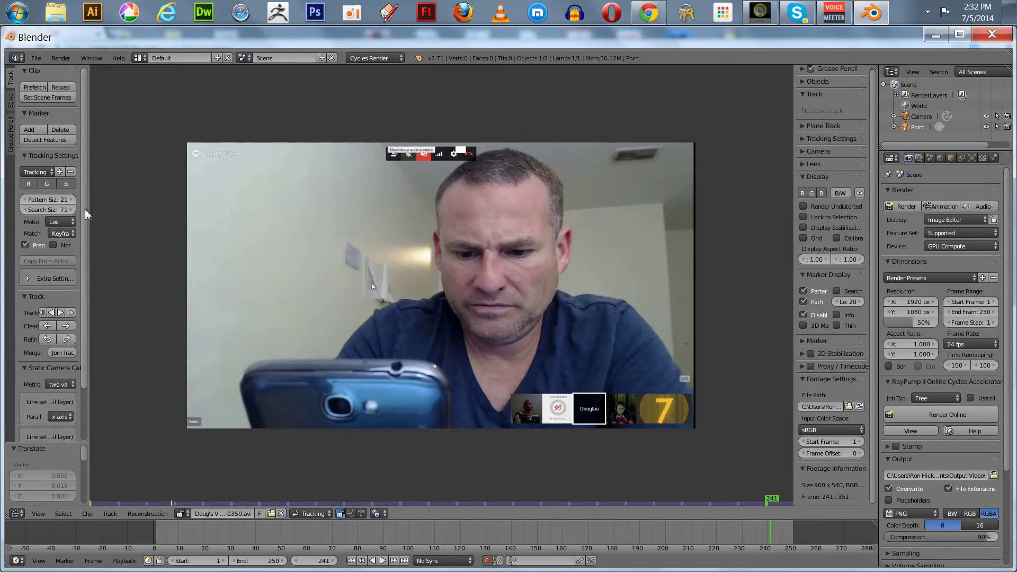
click(45, 91)
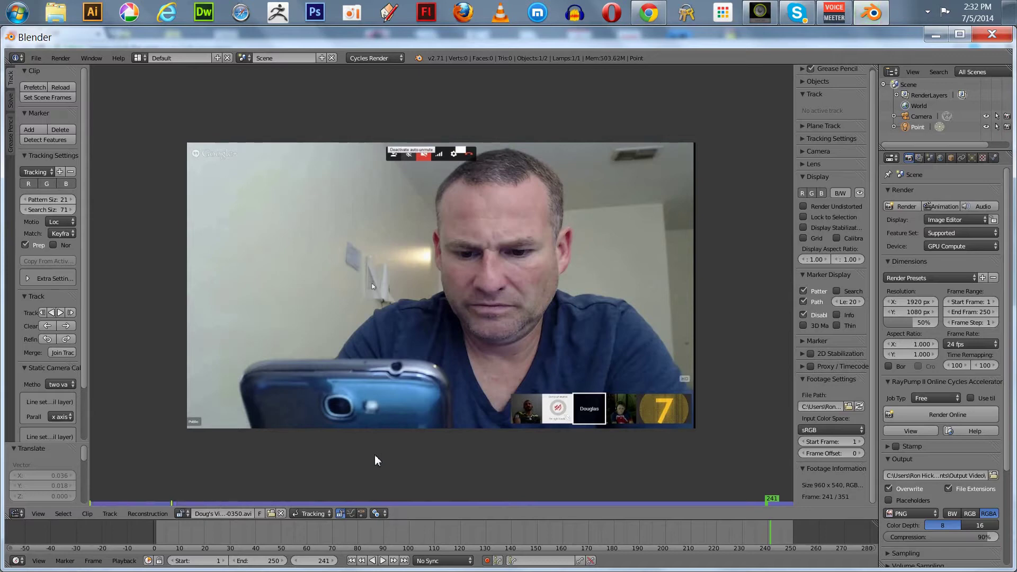
Match the scene's frame range to the clip's length and scrub through the extended timeline
click(41, 97)
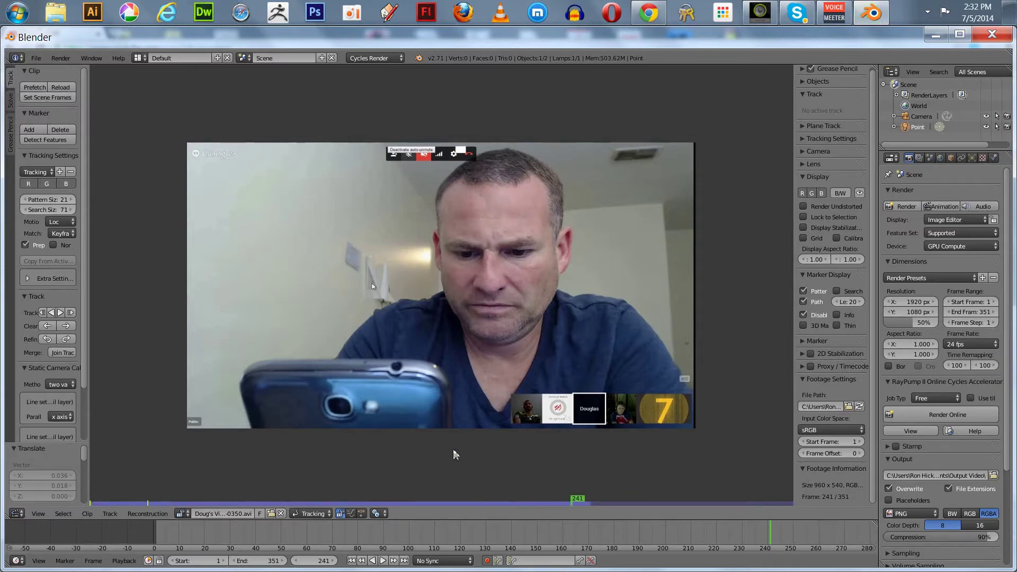
scroll(448, 506, down, 2)
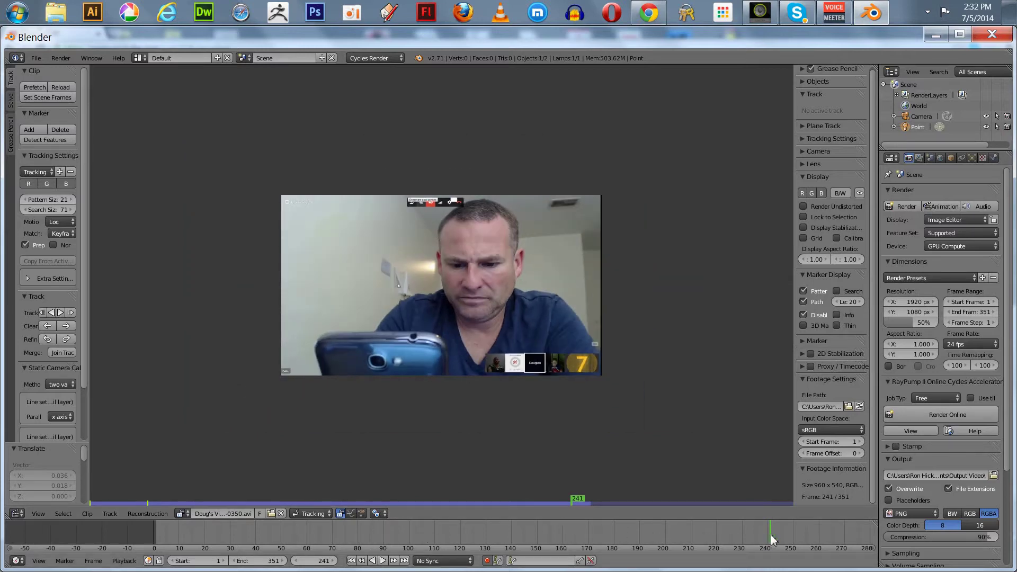
mouse_move(772, 539)
mouse_down()
mouse_move(792, 539)
mouse_move(775, 539)
mouse_up()
scroll(731, 539, down, 3)
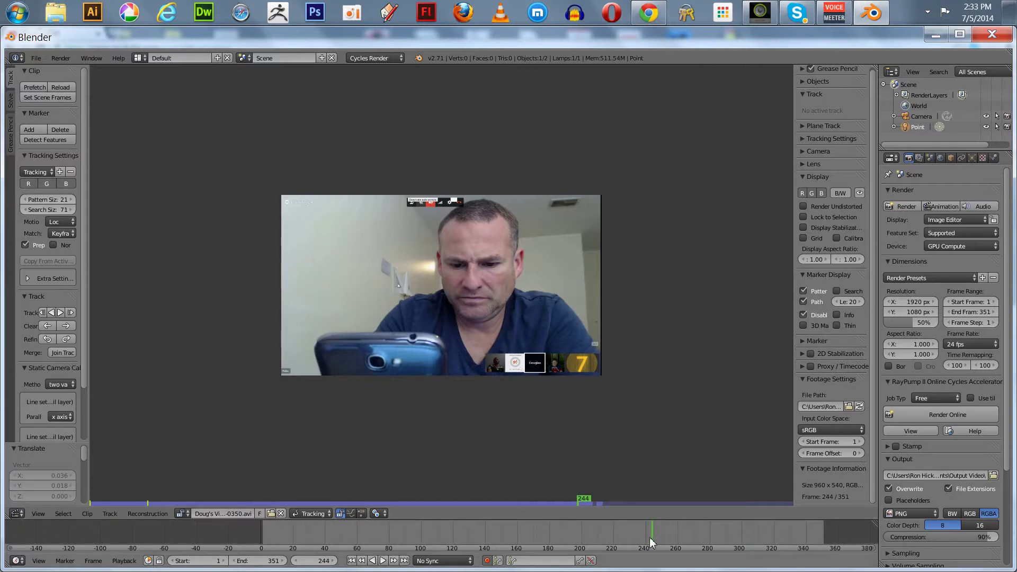
drag(656, 540, 804, 549)
drag(758, 501, 550, 498)
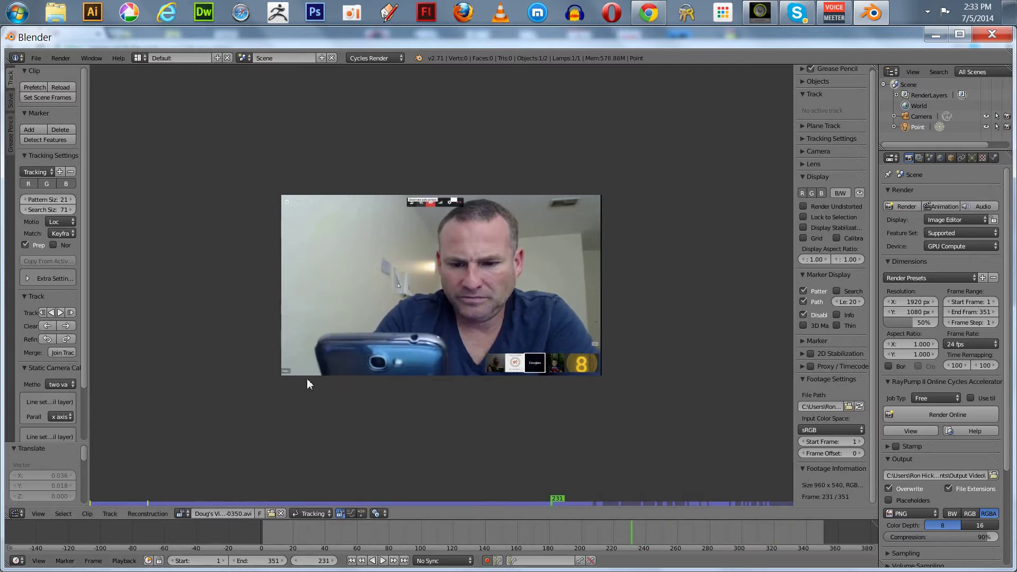
Return to frame 1 and switch the clip editor to Mask mode
key(shift+Left)
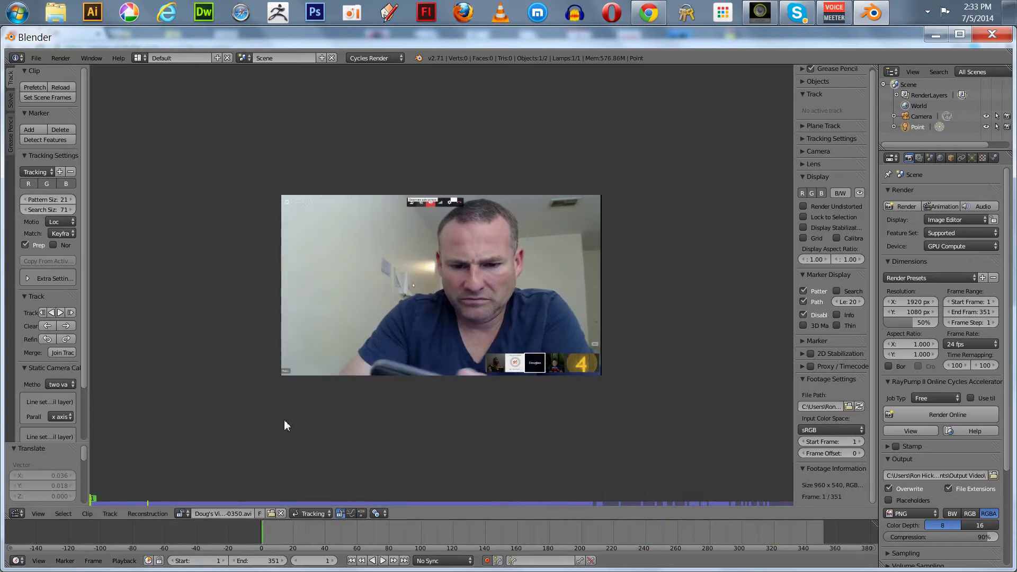
click(312, 514)
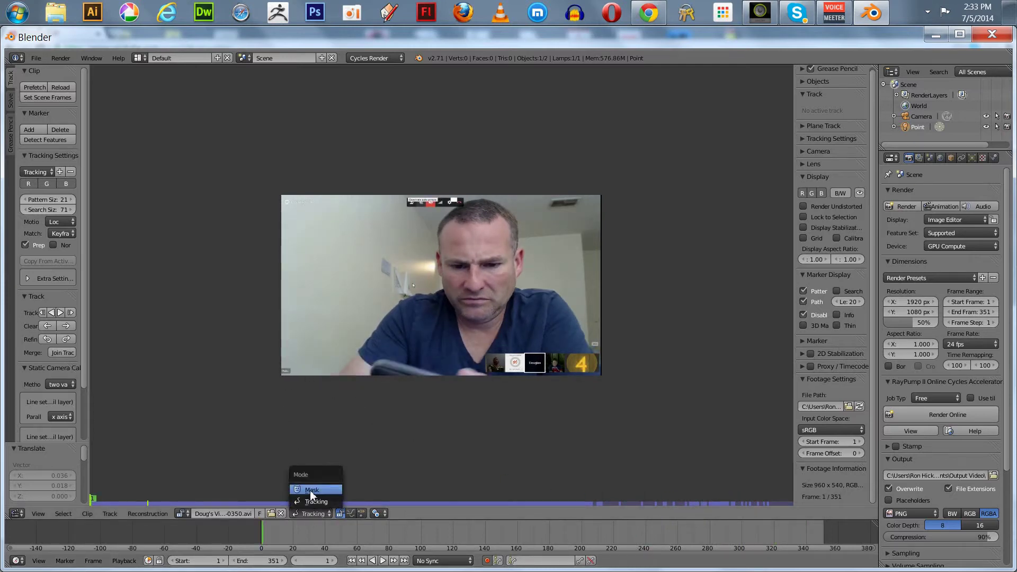
click(312, 490)
Play the clip and recenter the mask on the face, moving it about -0.020, -0.043 at frame 309 and about -0.003, -0.018 at frame 344
key(alt+a)
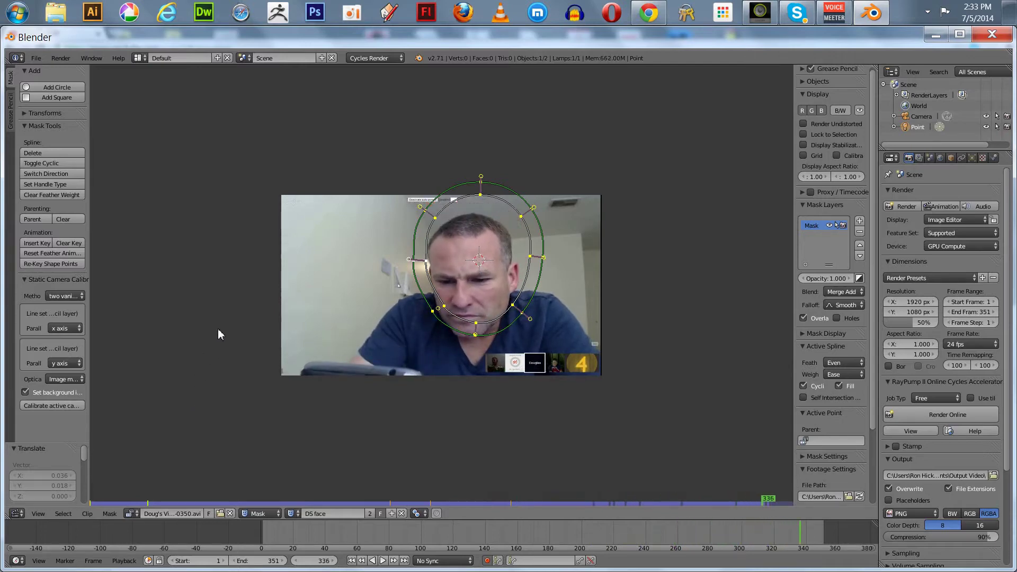
key(shift+alt+a)
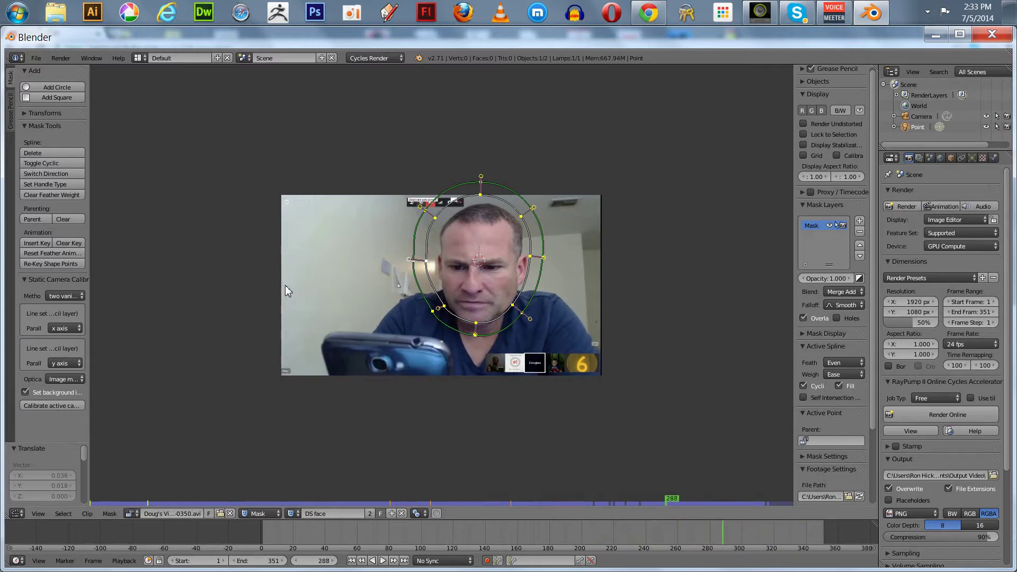
key(alt+a)
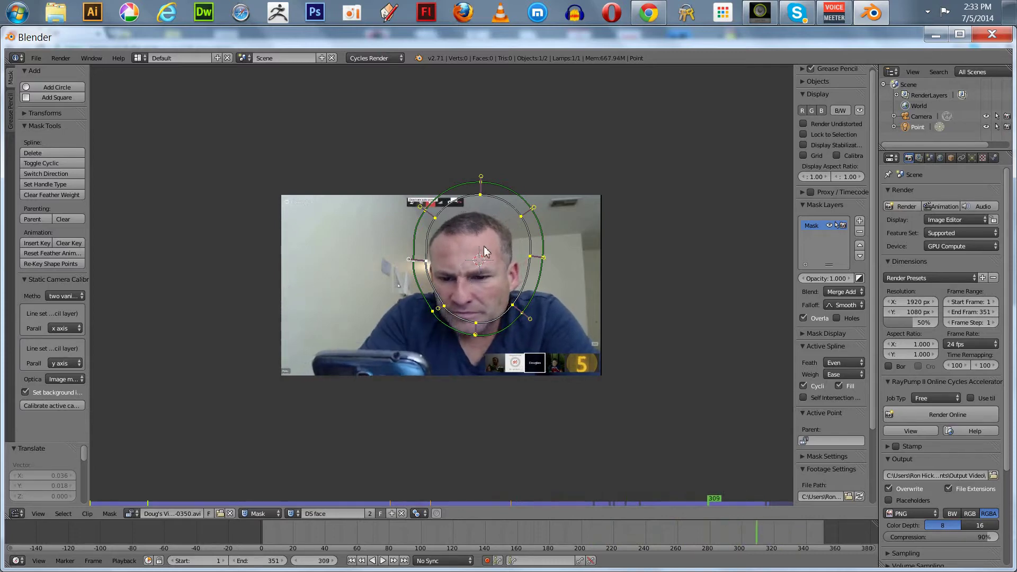
key(g)
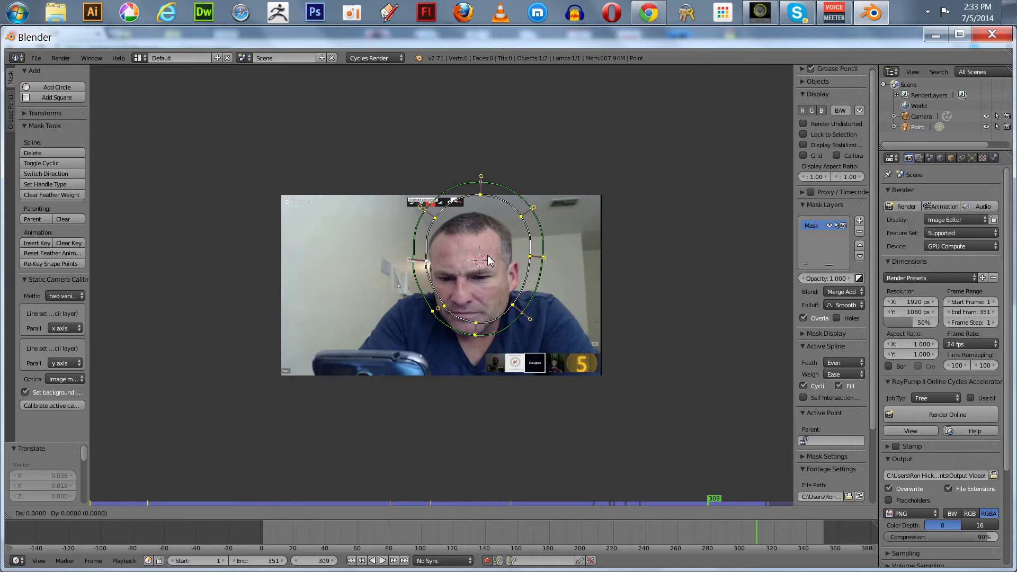
click(482, 273)
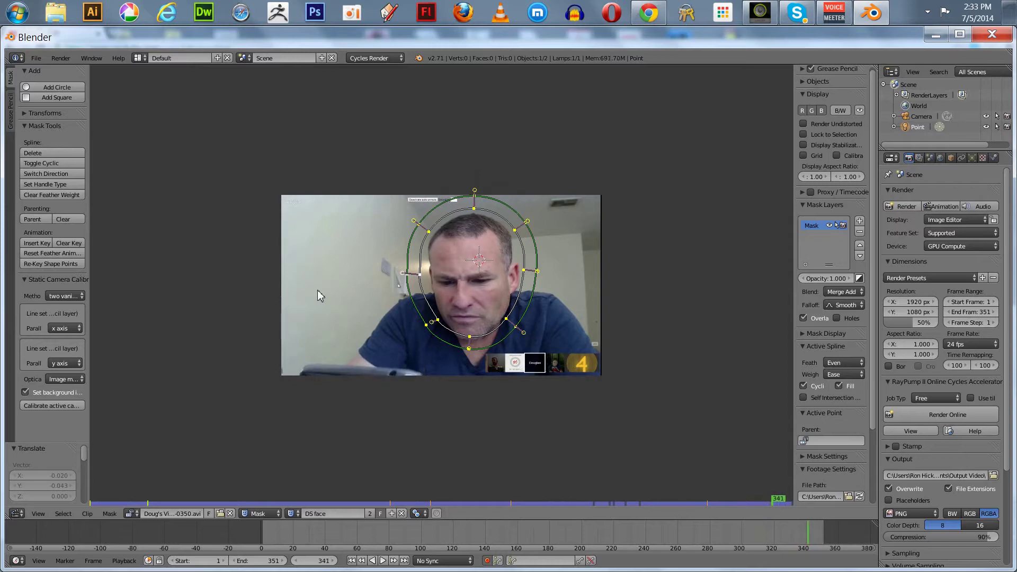
key(g)
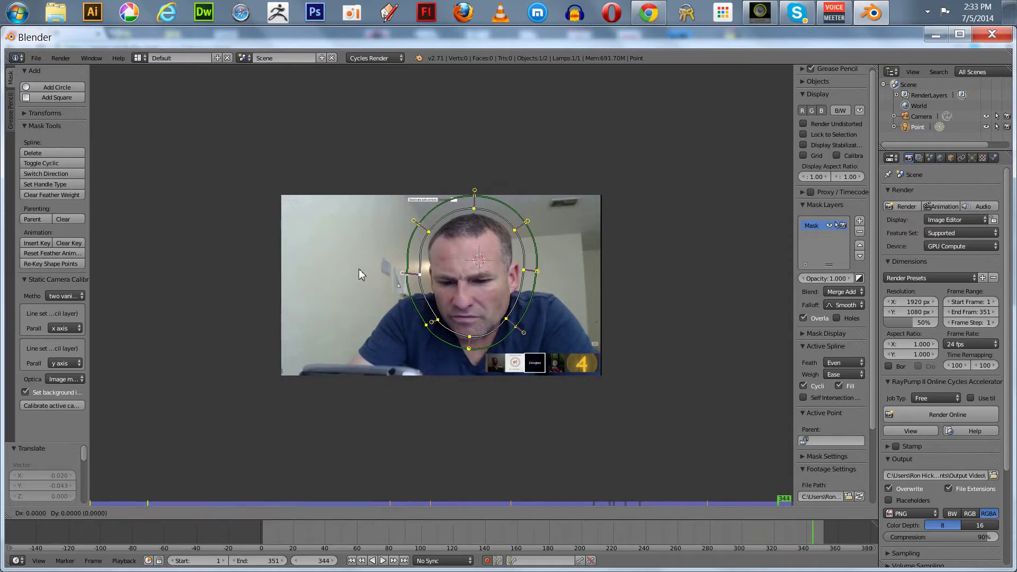
click(358, 275)
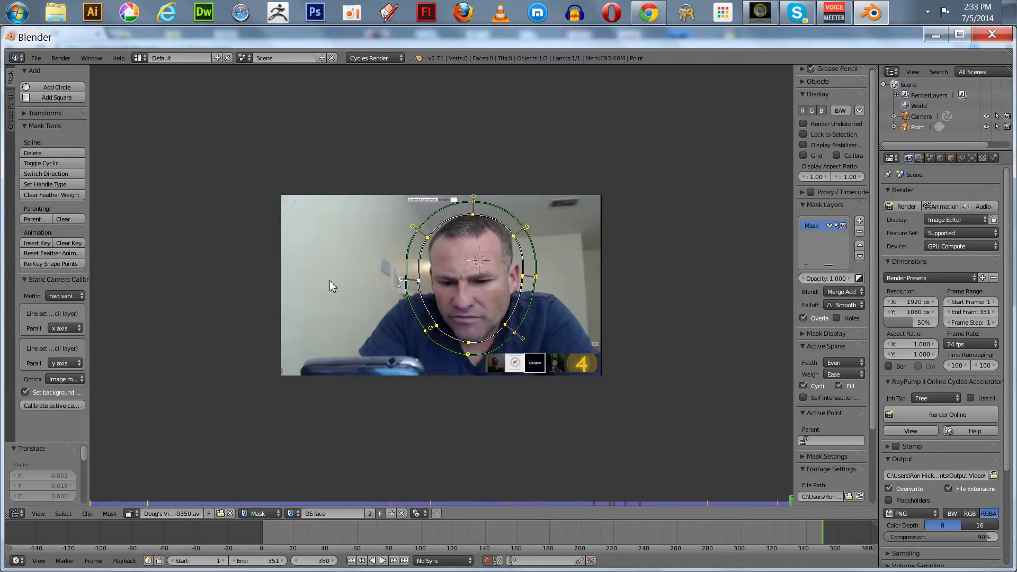
Play backwards to frame 275 and move the mask about 0.023 in X and 0.017 in Y onto the face
key(shift+alt+a)
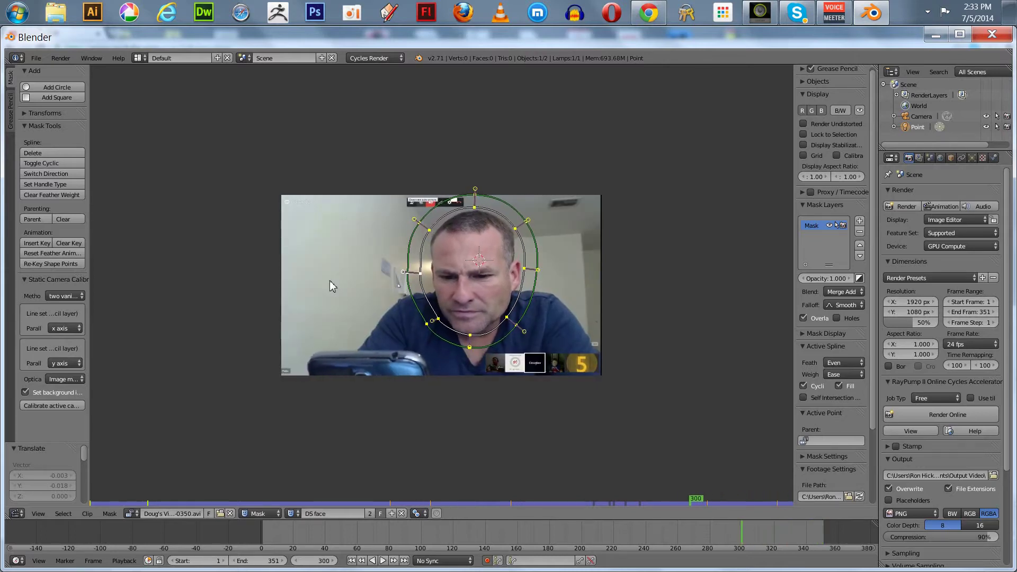
key(alt+a)
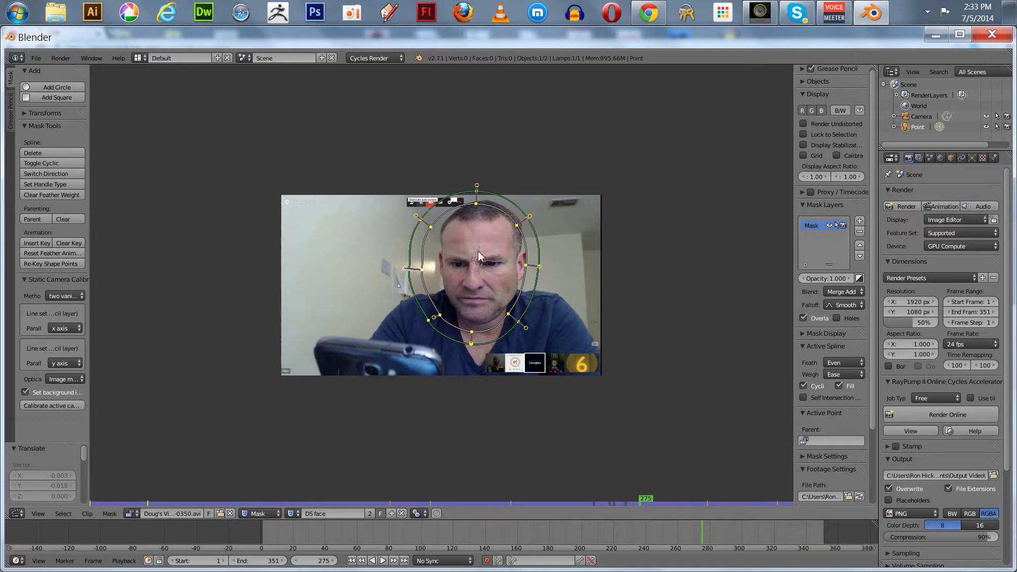
key(g)
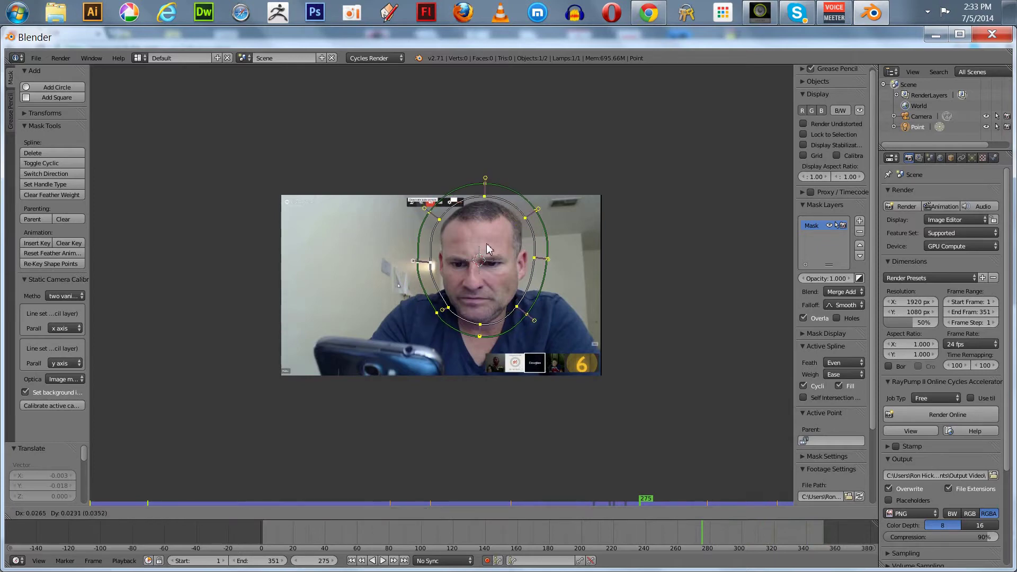
click(486, 250)
key(Left)
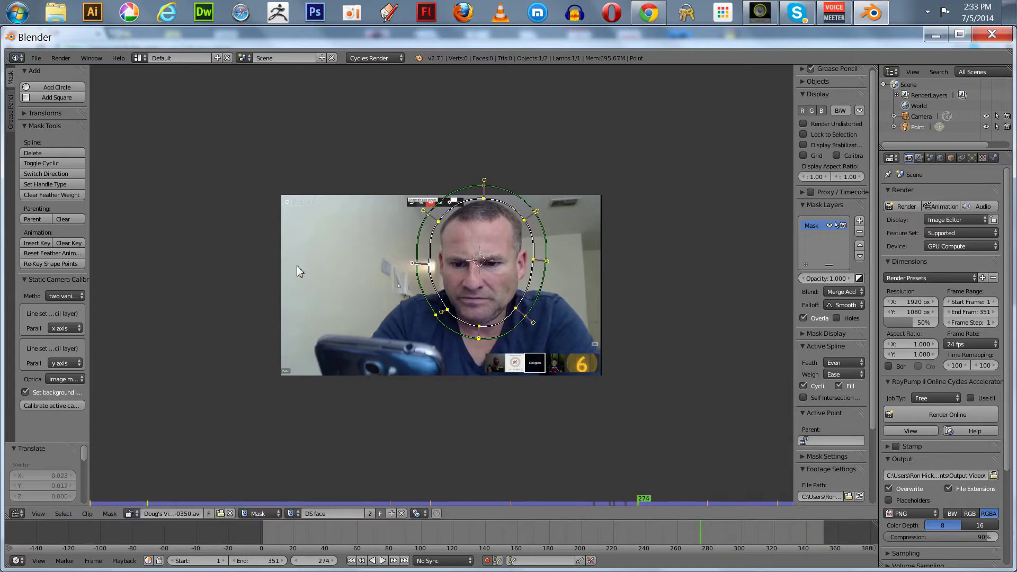
Find where the mask drifts off the face and move it about -0.017 in X at frame 193
key(shift+alt+a)
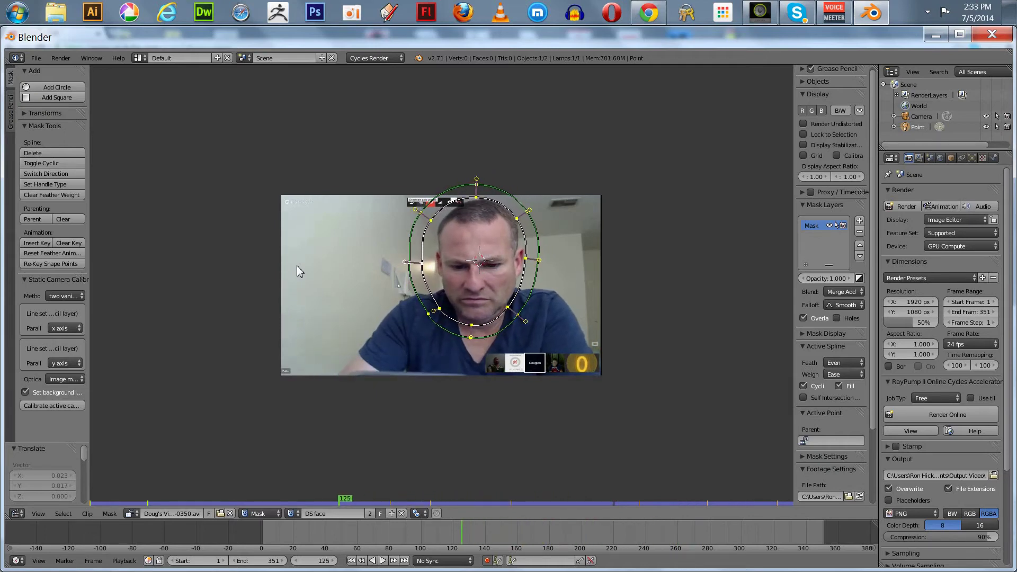
key(alt+a)
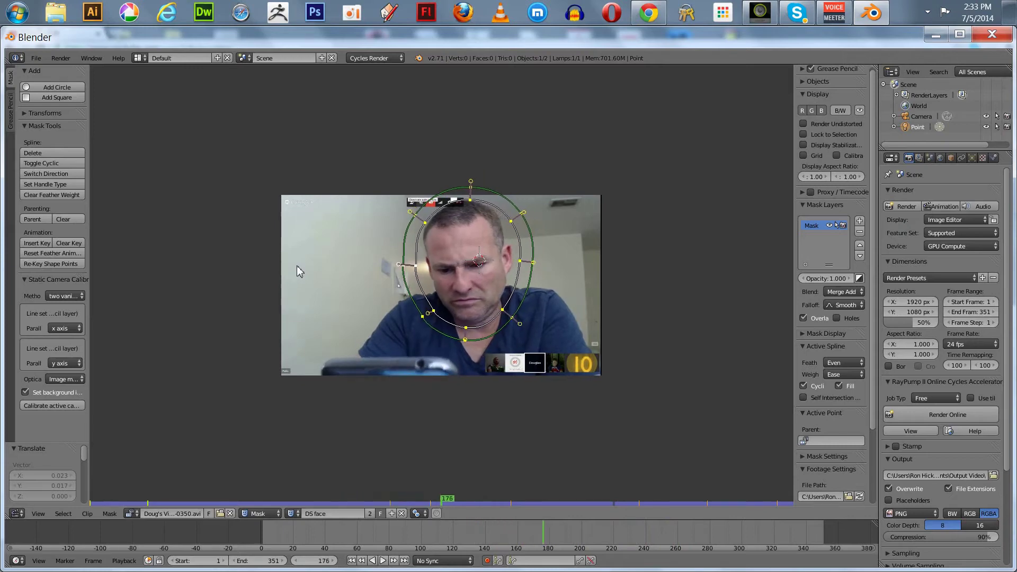
key(alt+a)
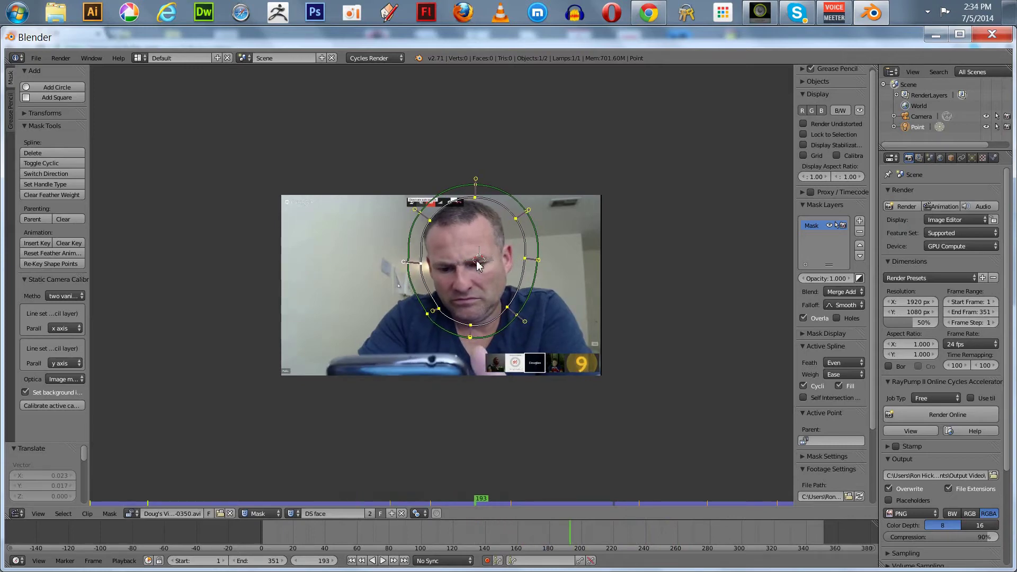
key(g)
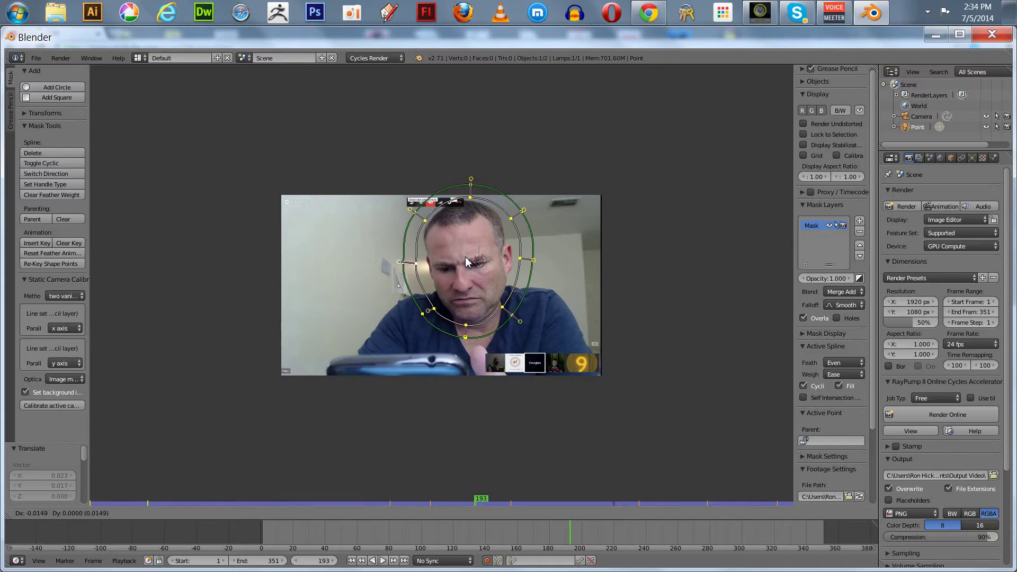
click(466, 261)
Play the clip backwards and forwards again, stopping at frame 210, to check how the mask follows the face
key(shift+alt+a)
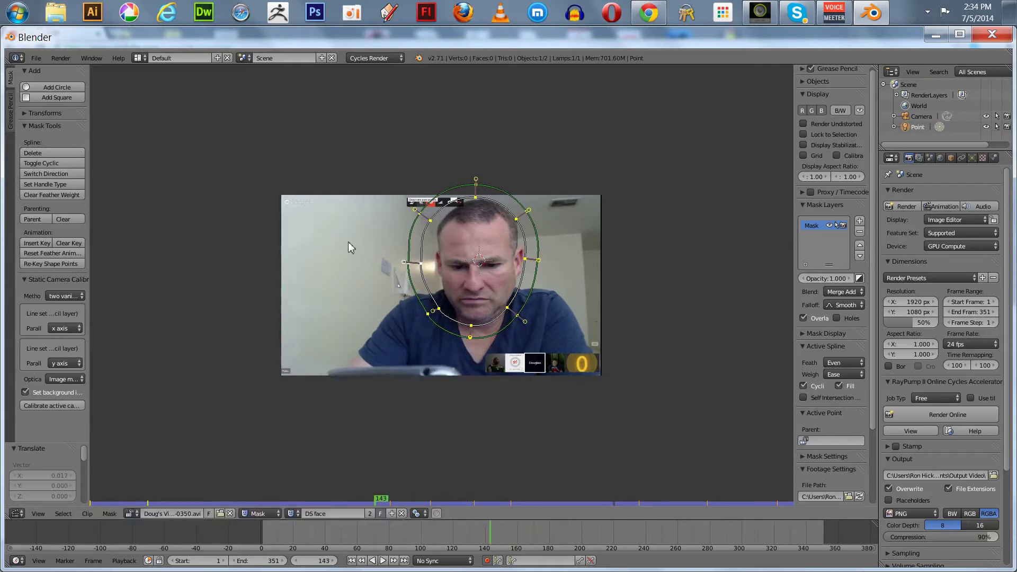
key(alt+a)
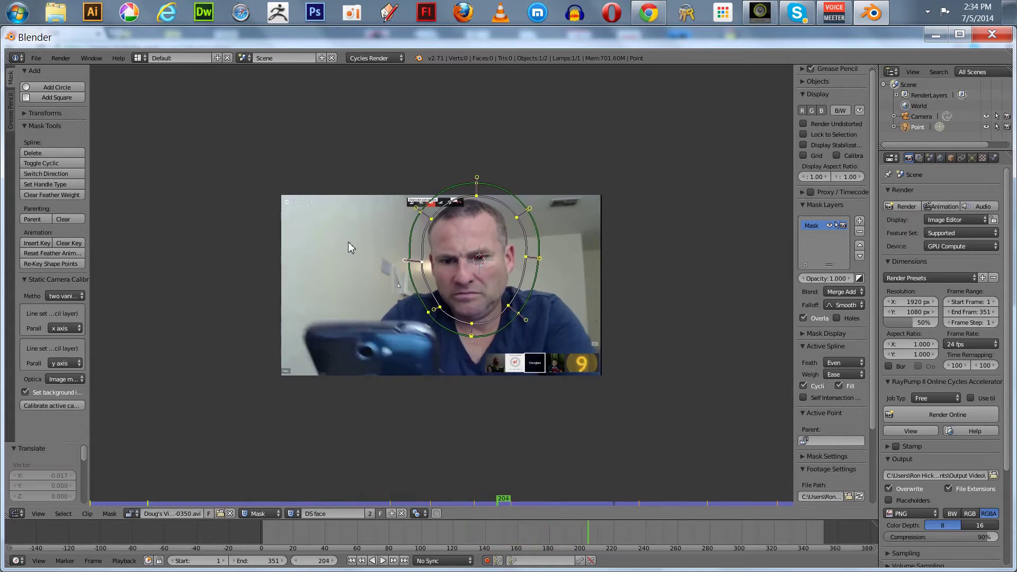
key(alt+a)
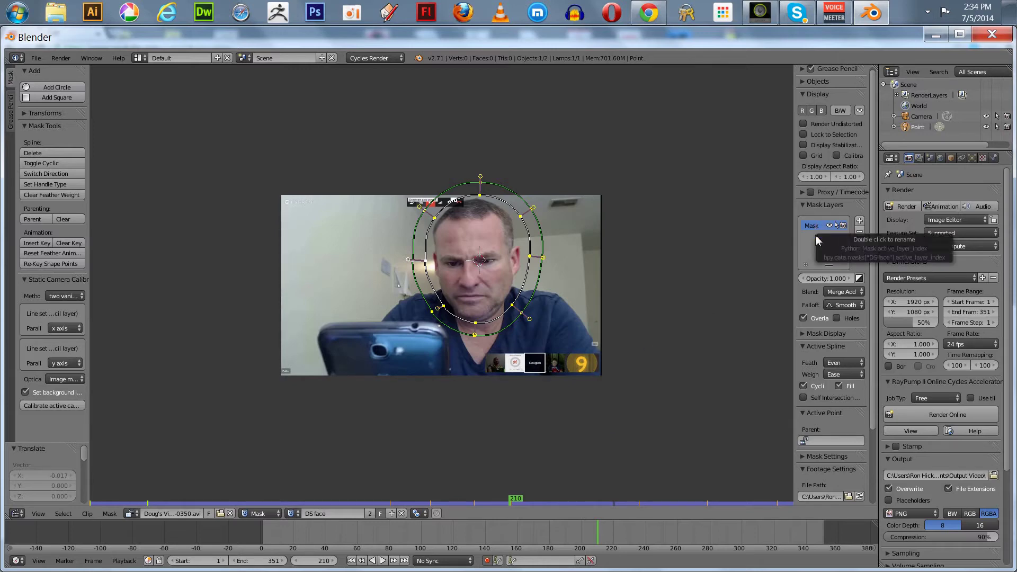
Keep the mask layer's opacity at 1.000, preview the mask as an Alpha Channel overlay, and hide the overlay again
click(844, 278)
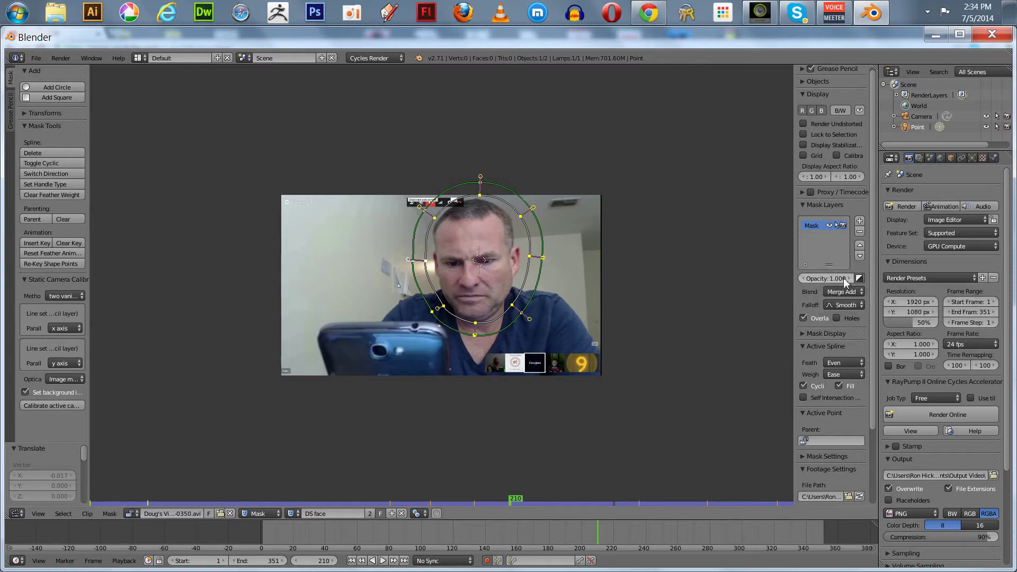
key(Return)
click(808, 335)
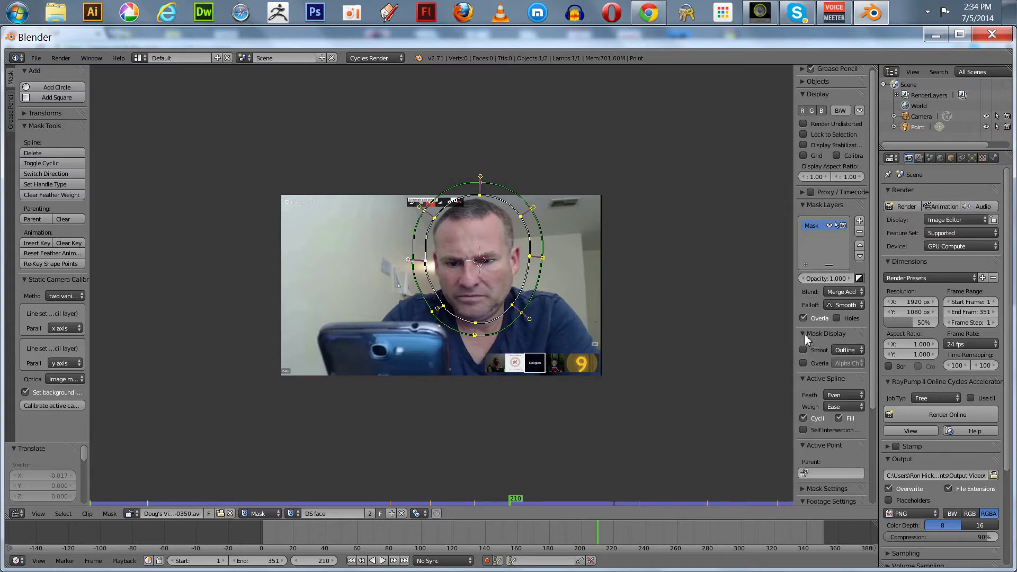
click(804, 363)
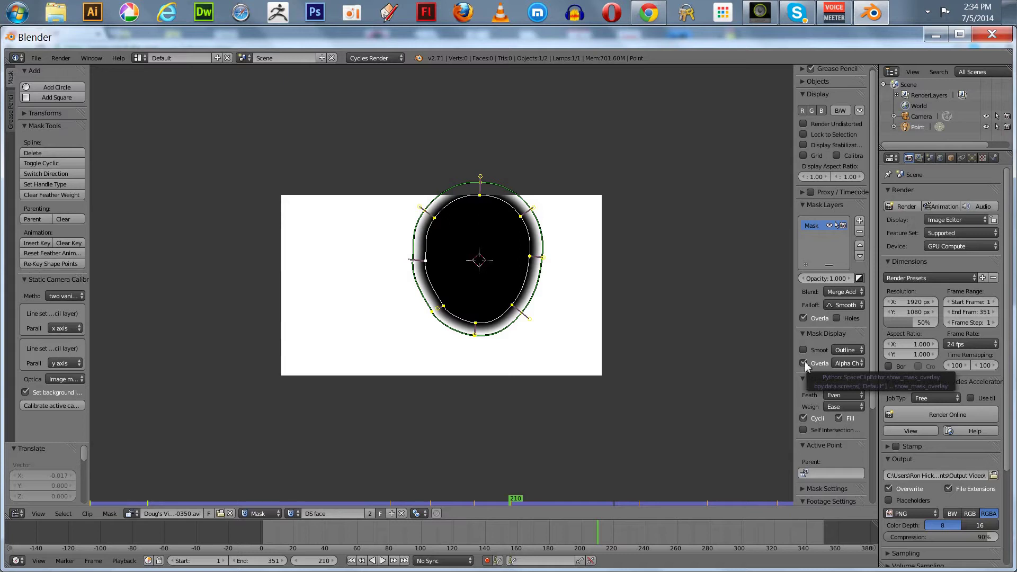
click(805, 364)
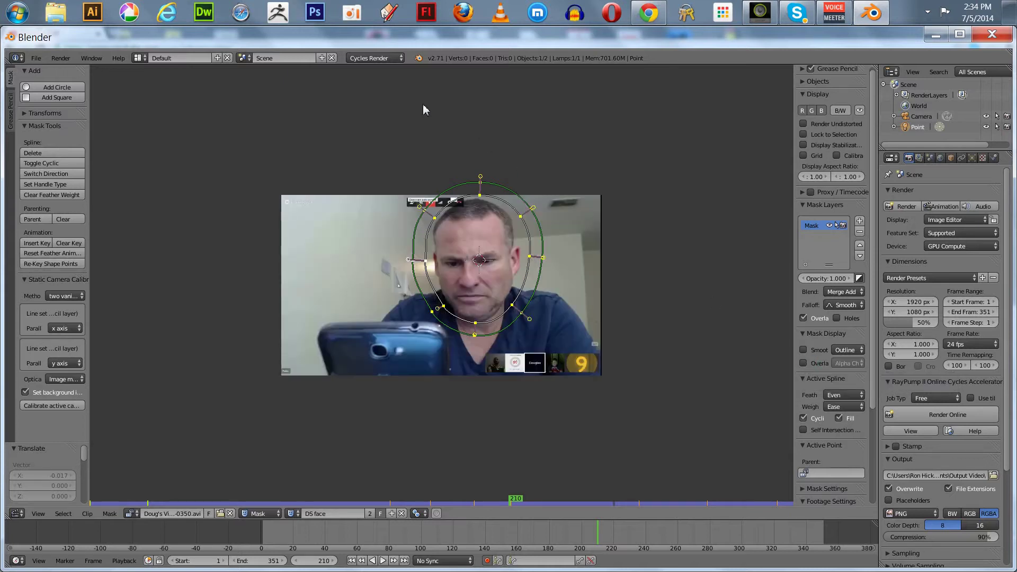
Change to the Compositing screen layout and merge the 3D view area into the image editor
click(139, 58)
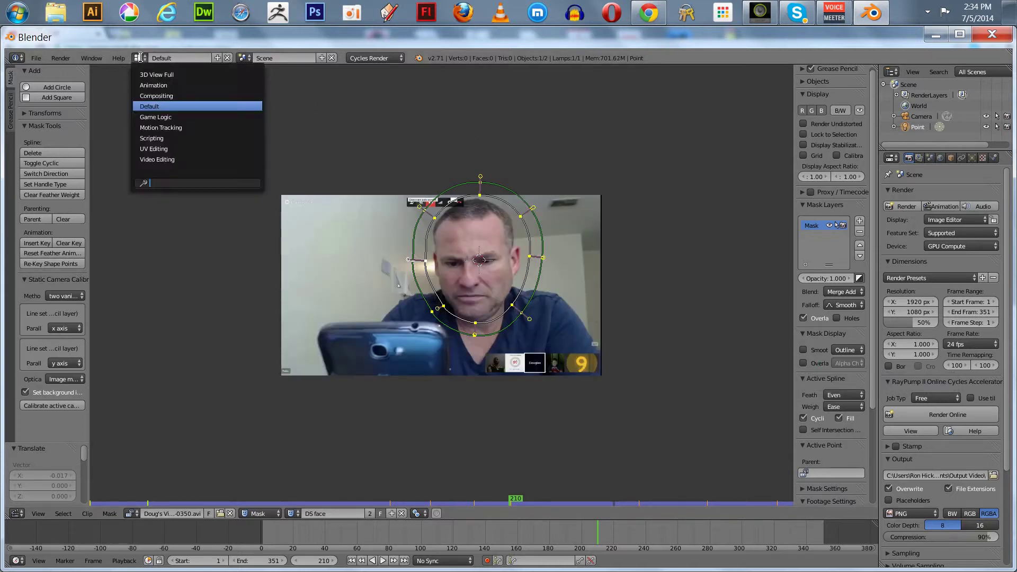
click(157, 97)
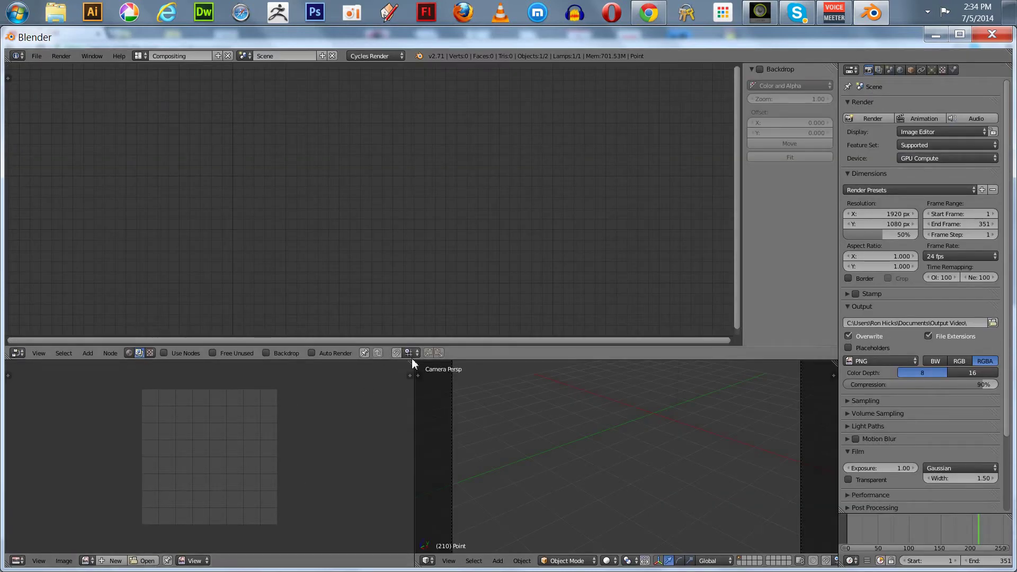
drag(411, 363, 455, 482)
Load the Video Cap0001-0350.avi clip from the recent video capture folder into the image editor
click(143, 560)
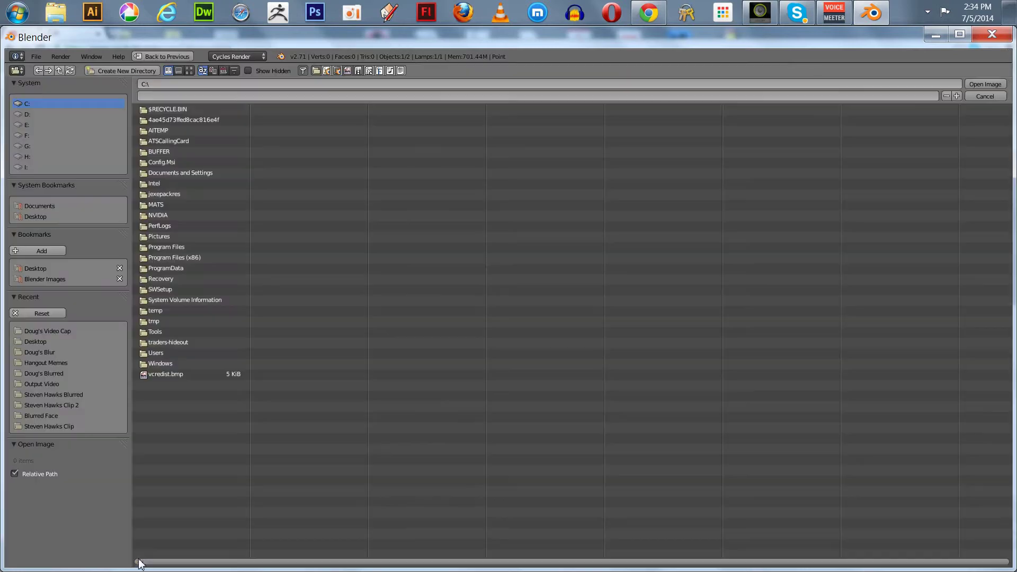
click(28, 332)
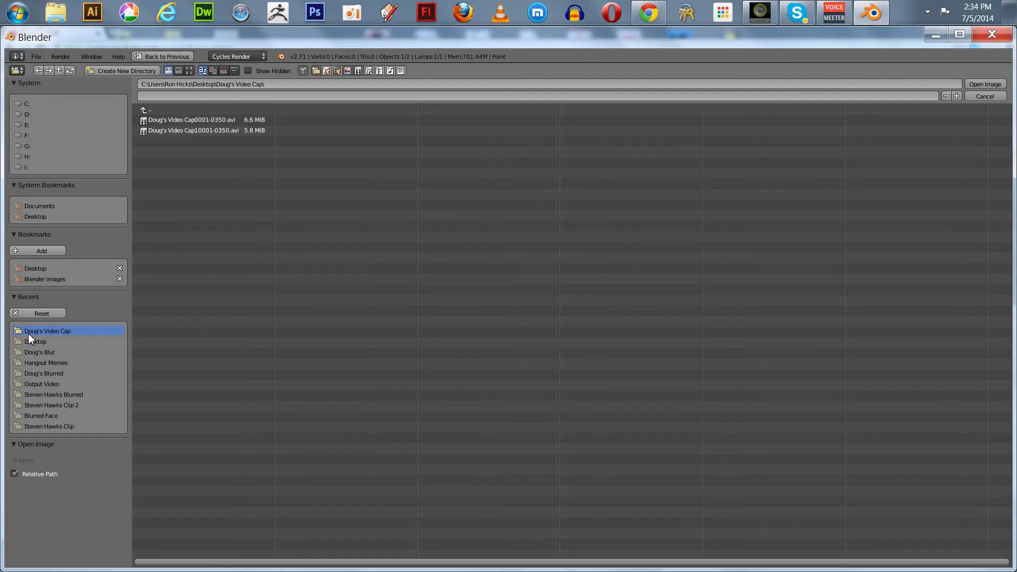
double_click(166, 119)
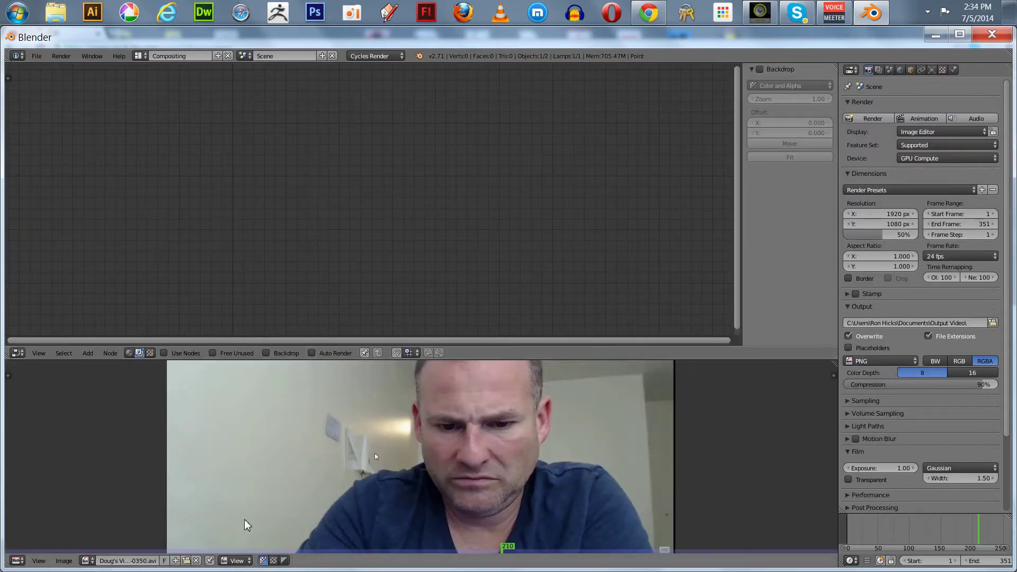
Switch the image editor to Mask mode, assign the DS face mask to the clip, and return to frame 1
click(235, 562)
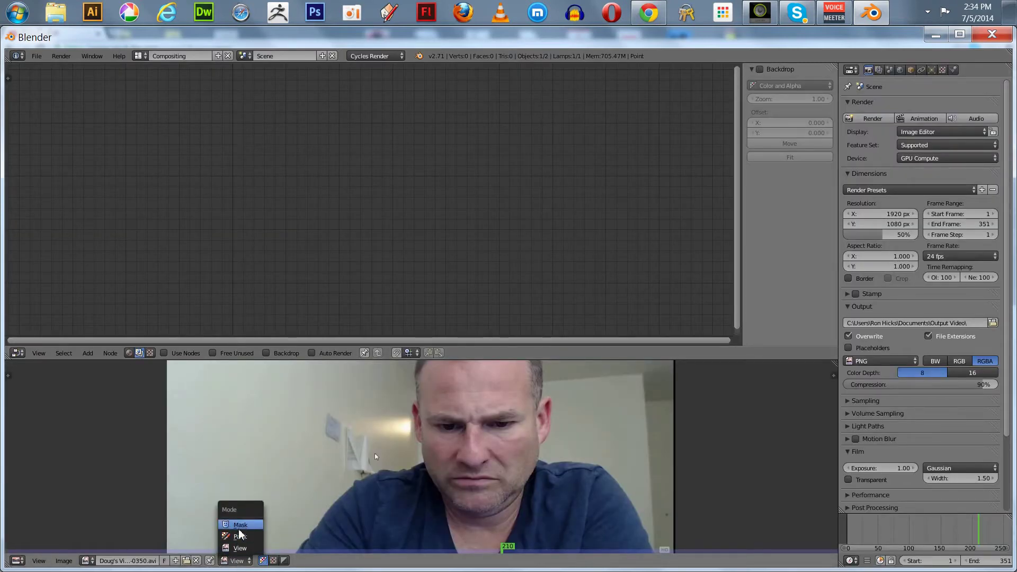
click(241, 534)
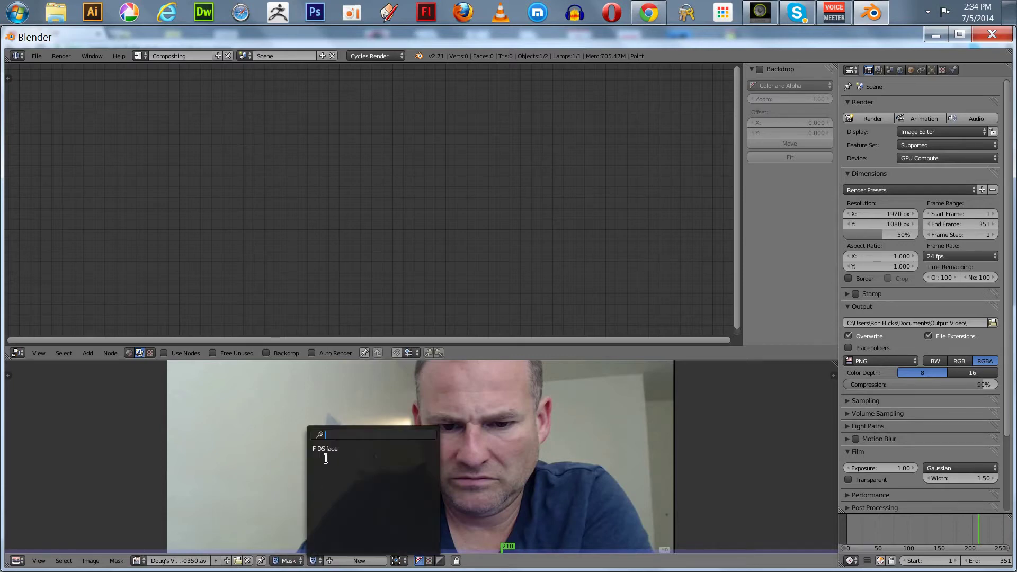
click(326, 449)
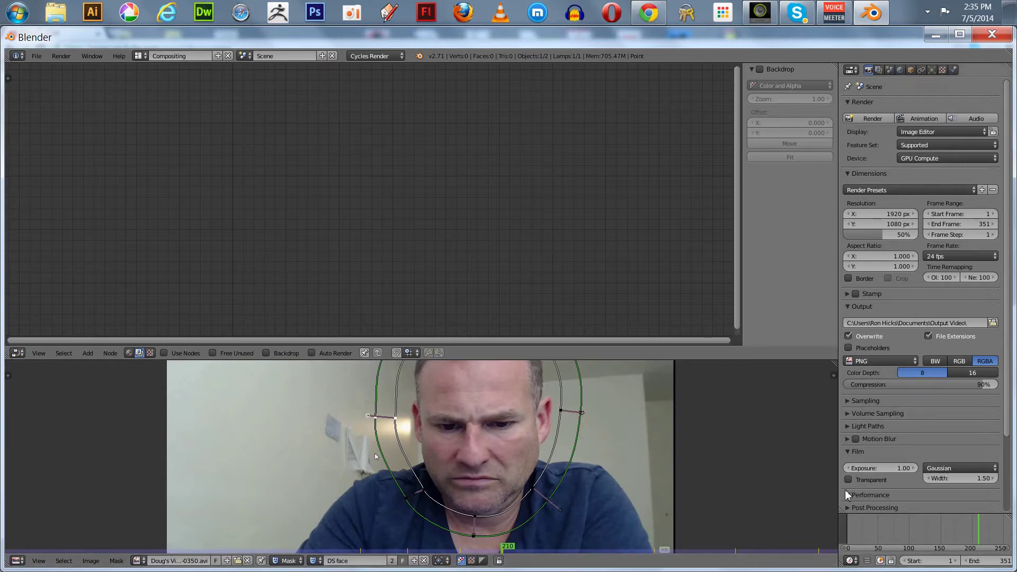
key(shift+Left)
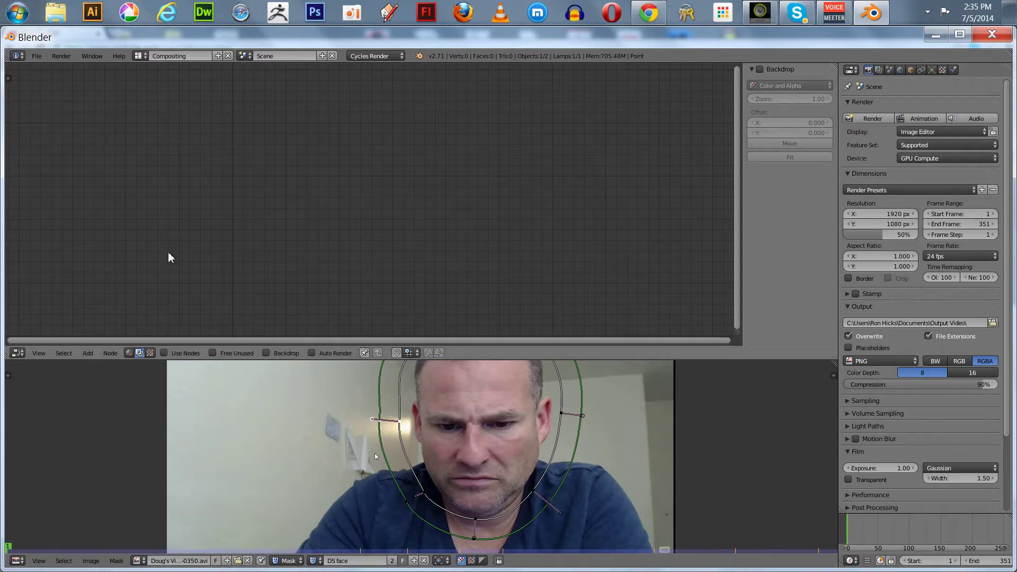
Enable compositing nodes, delete the Render Layers node, and shift the Composite node aside
click(164, 353)
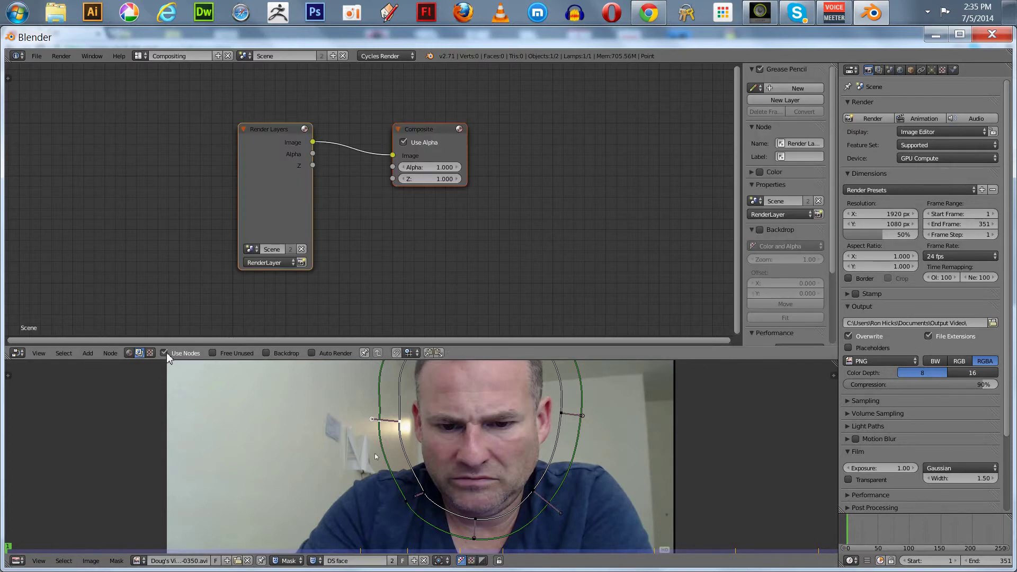
click(249, 168)
key(x)
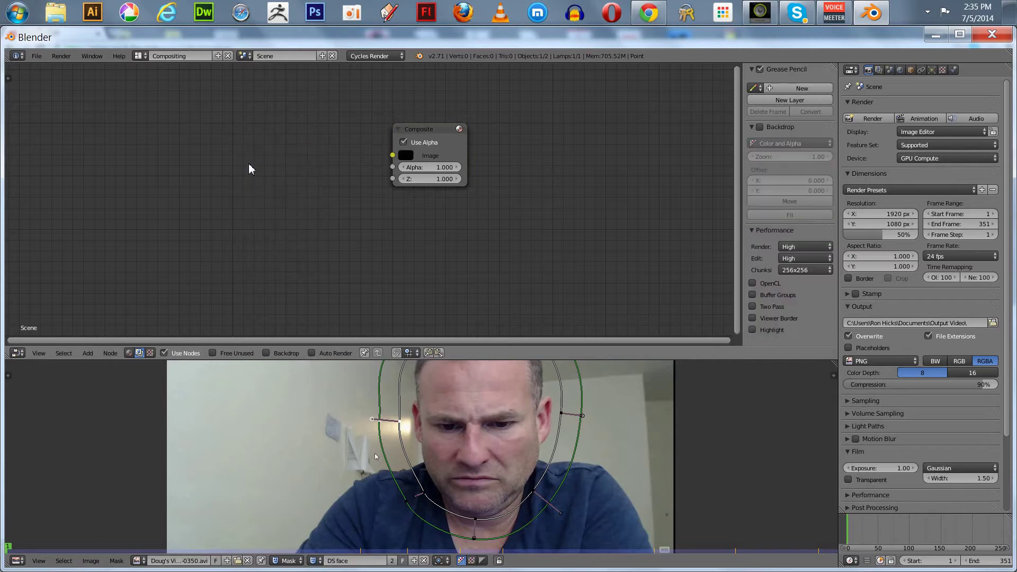
drag(418, 134, 443, 134)
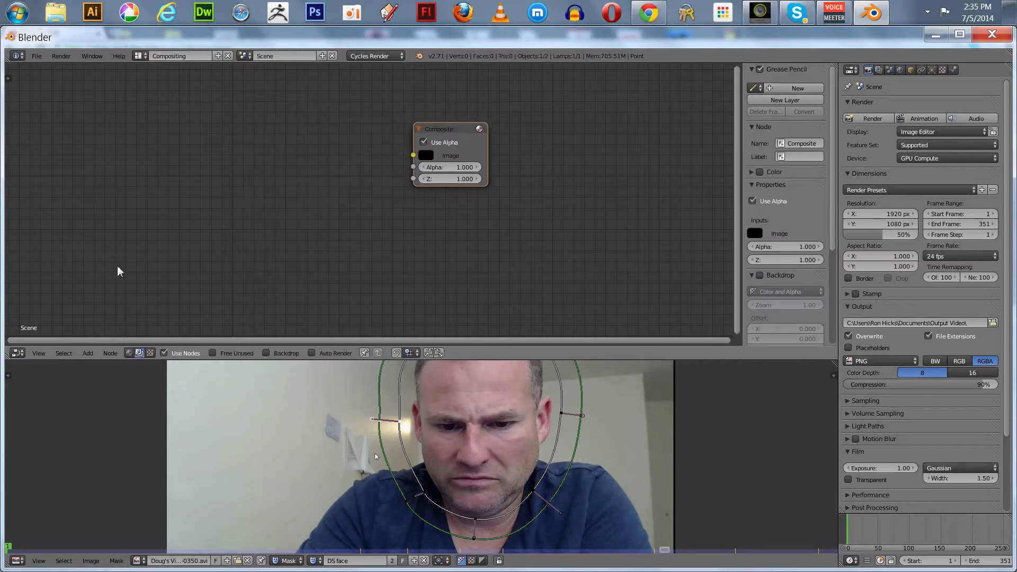
Add a Movie Clip input node and load the Video Cap0001-0350.avi clip into it
click(88, 353)
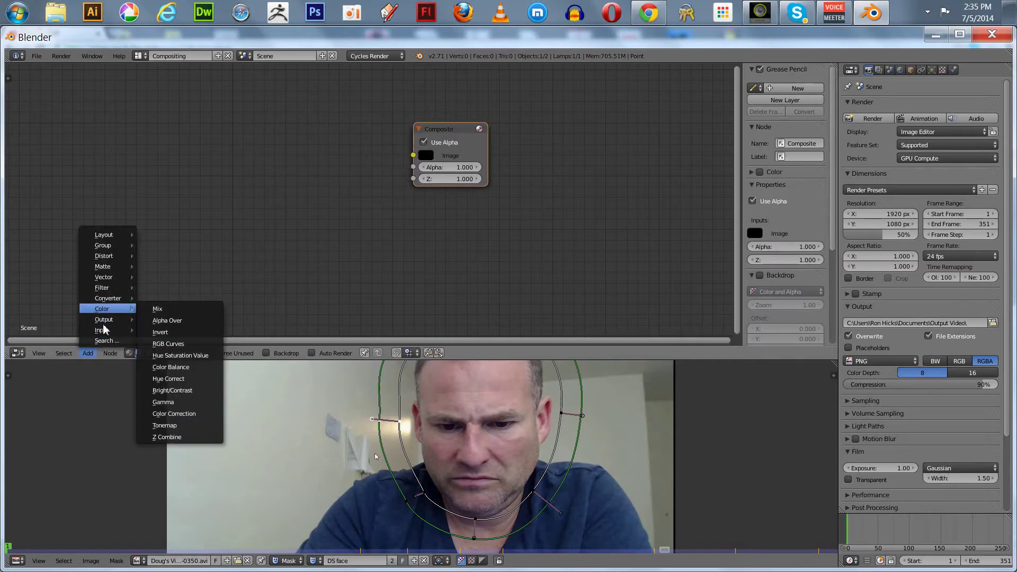
mouse_move(104, 331)
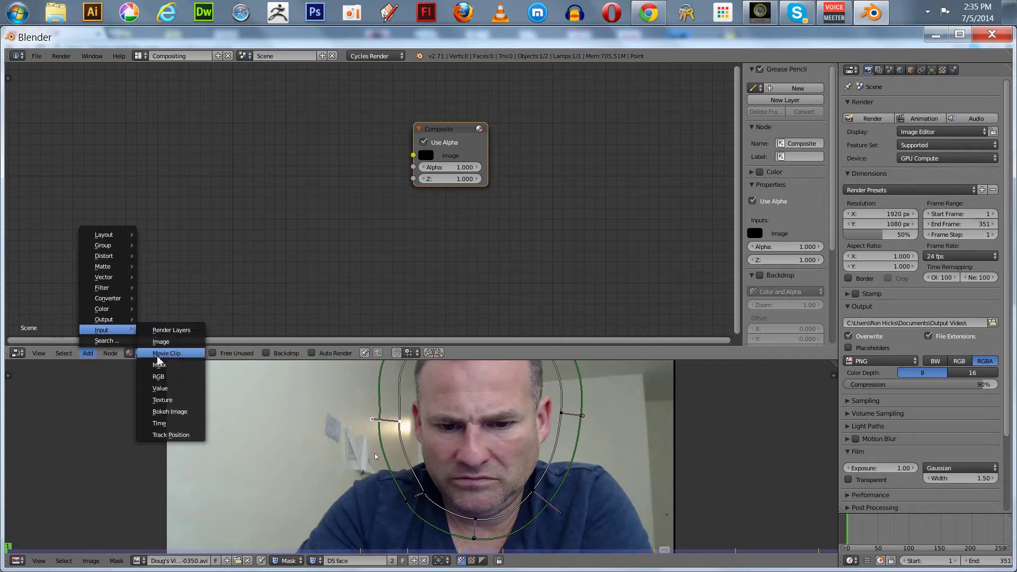
click(164, 354)
click(128, 97)
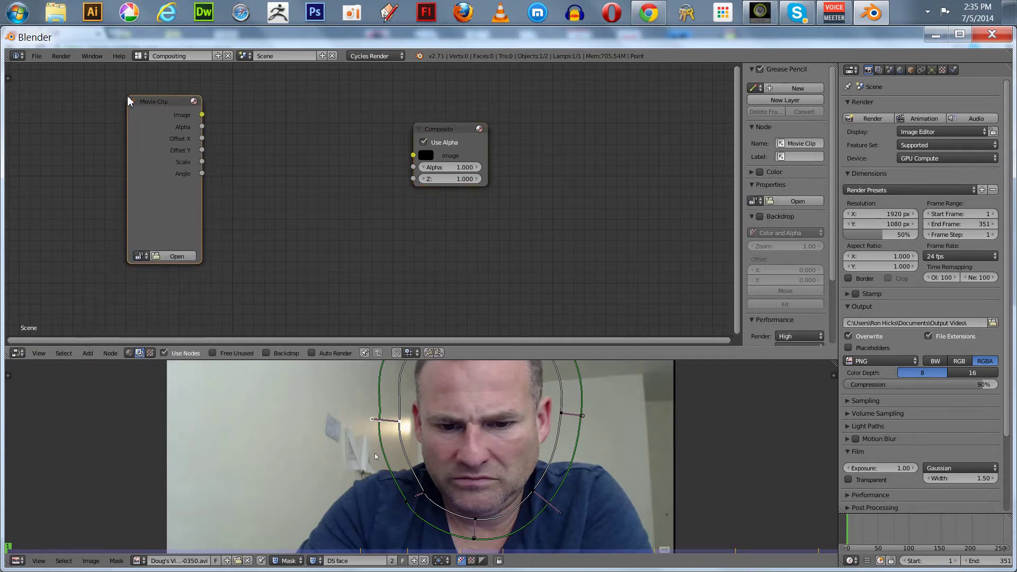
click(167, 257)
click(57, 331)
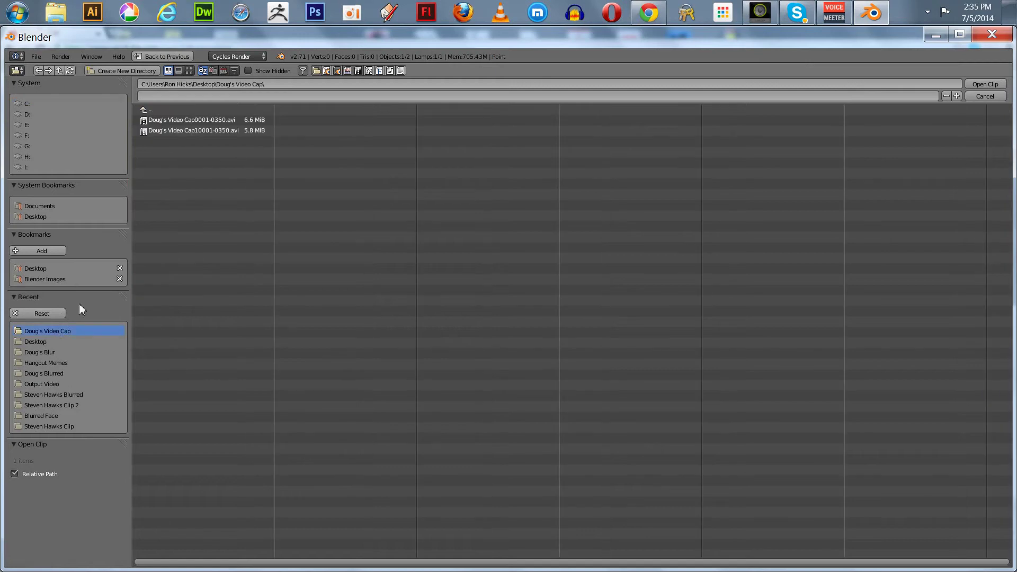
double_click(166, 120)
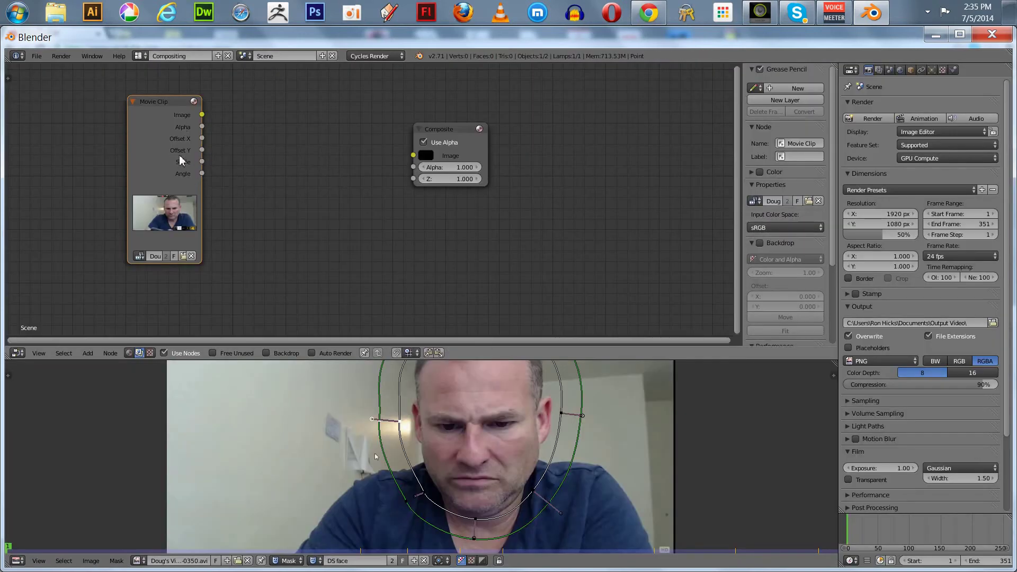
Add a Viewer node fed by the Movie Clip's image and turn off Use Alpha on the Composite node
ctrl+shift+click(149, 148)
drag(277, 100, 556, 233)
click(423, 142)
key(g)
click(493, 147)
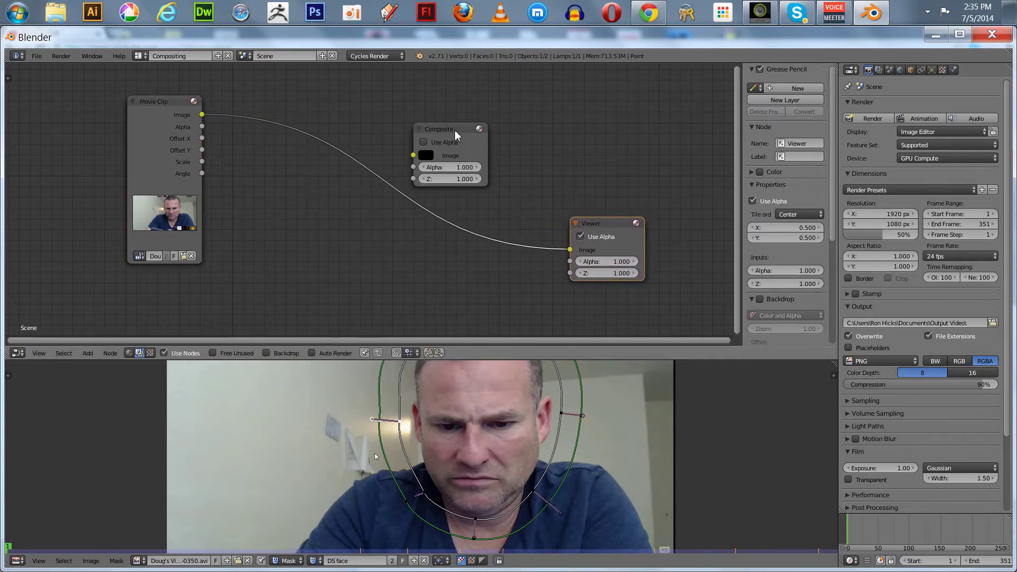
Show the backdrop in the node editor and link the Movie Clip's image output to the Composite node's image input
drag(455, 129, 534, 97)
click(271, 354)
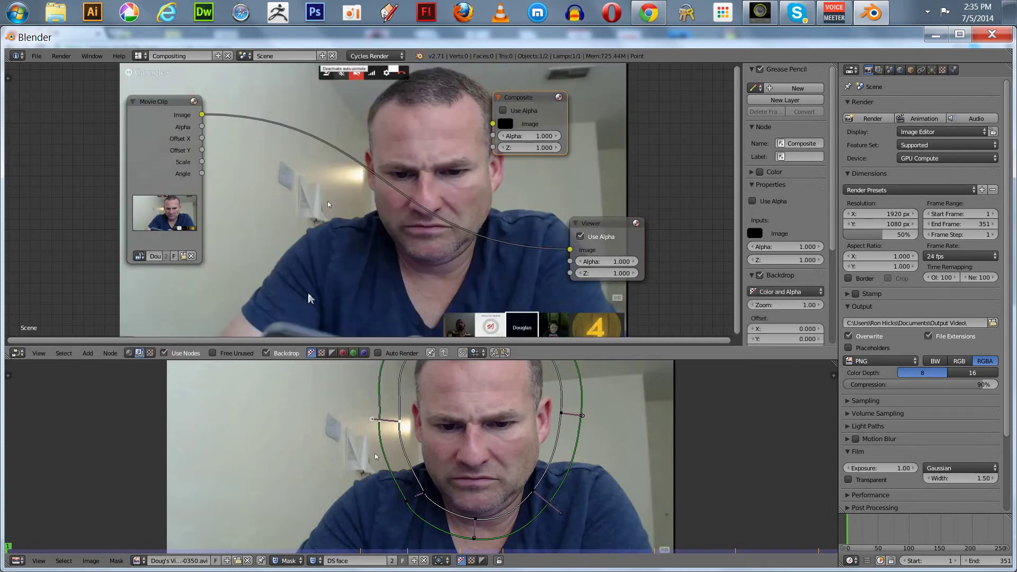
drag(202, 114, 598, 95)
drag(136, 142, 101, 161)
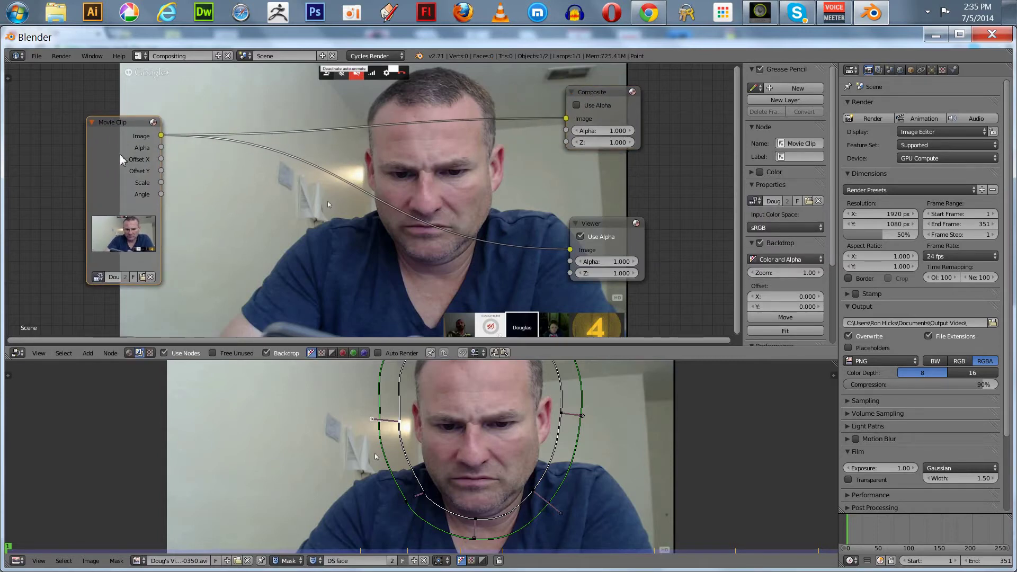
Insert a color Mix node into the link between the Movie Clip and Composite nodes, spacing the clip node away
click(88, 353)
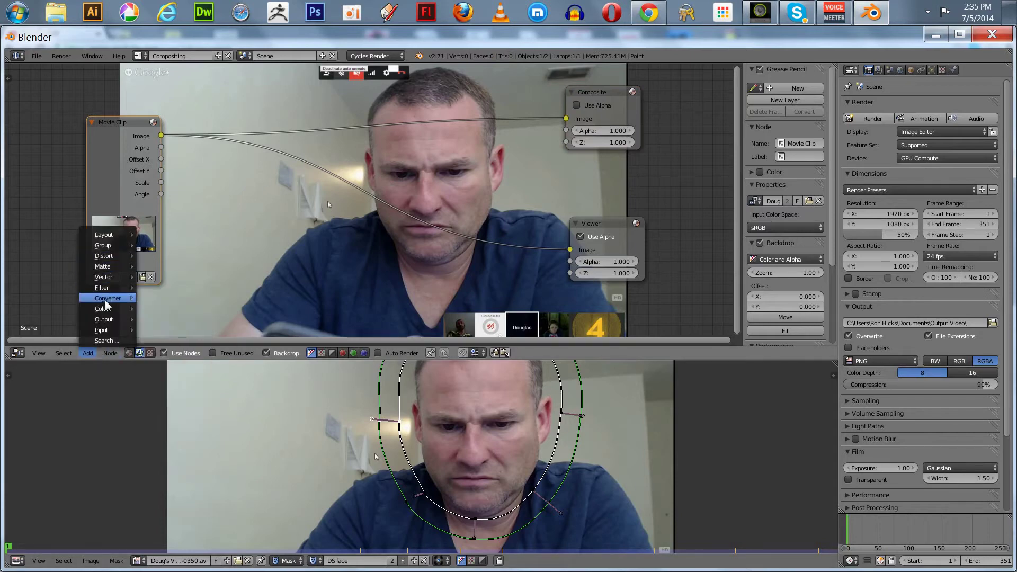
mouse_move(97, 310)
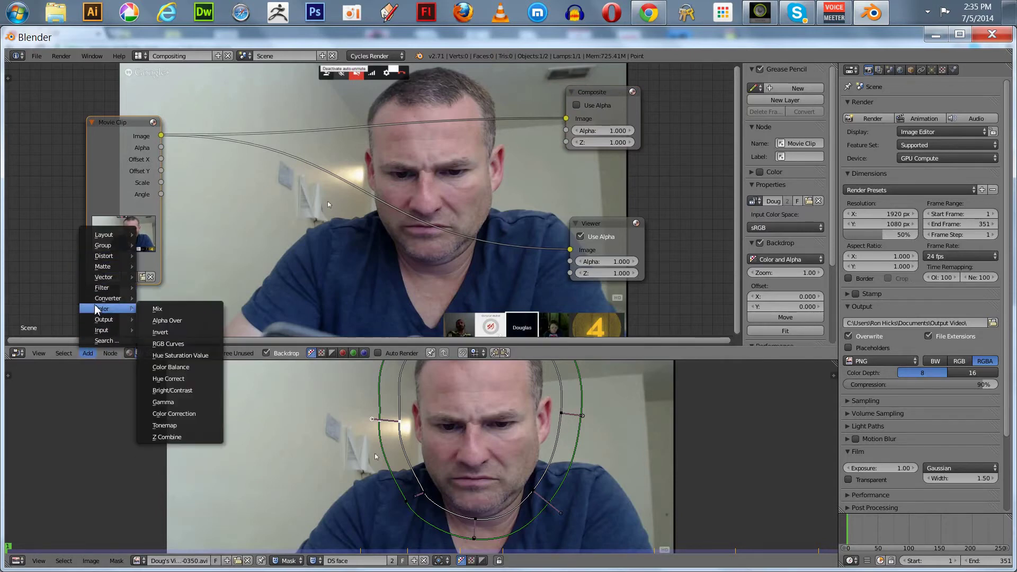
click(157, 309)
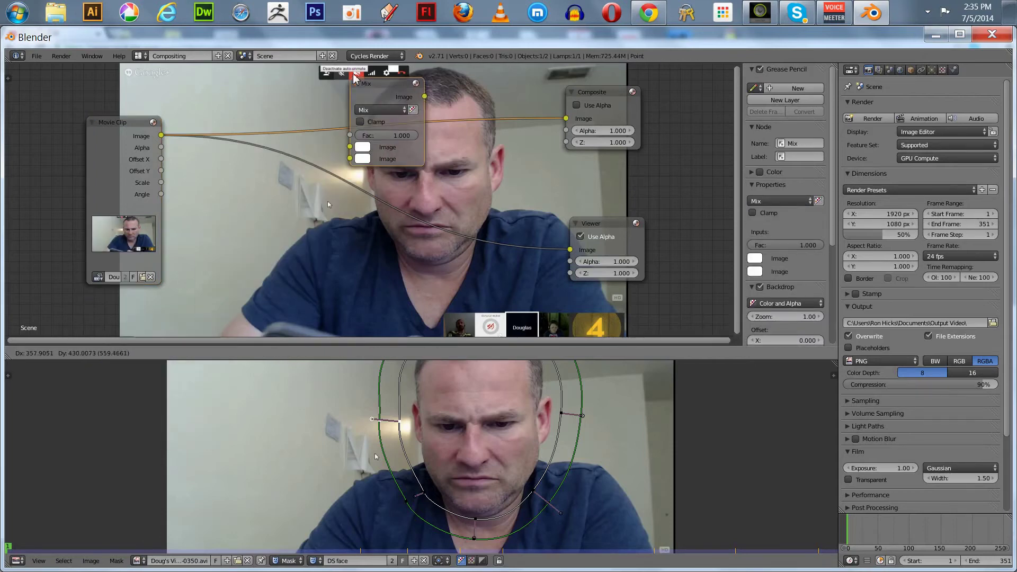
click(372, 96)
drag(126, 136, 92, 167)
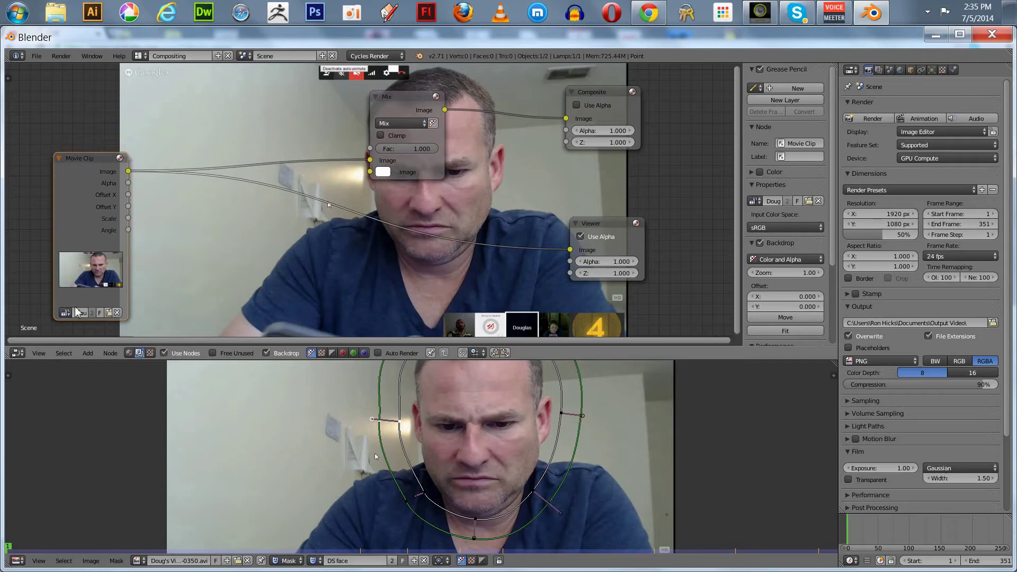
Add a Mask input node above the Movie Clip node and connect its Mask output to the Mix node's Fac input
click(87, 354)
mouse_move(105, 309)
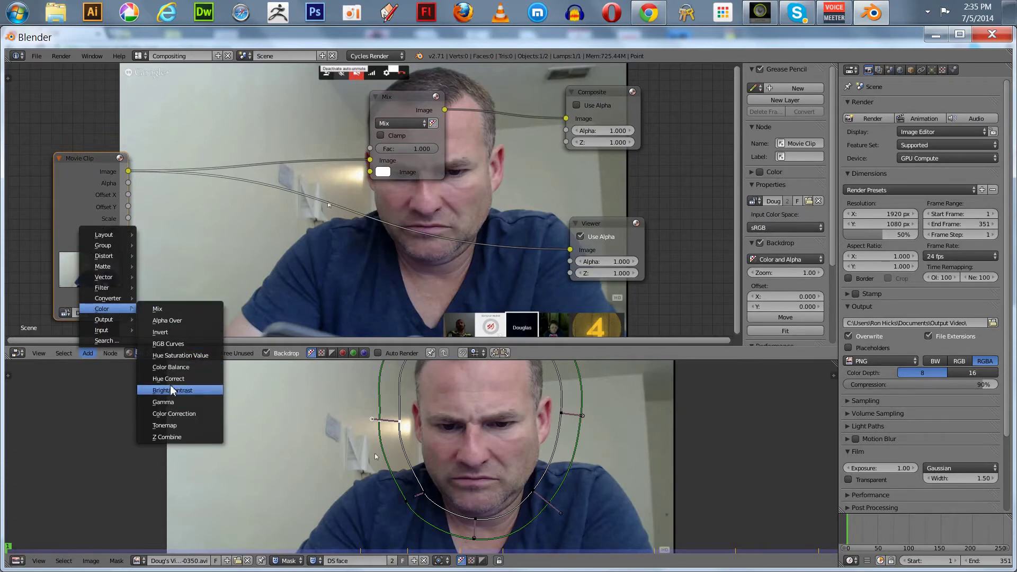
mouse_move(106, 330)
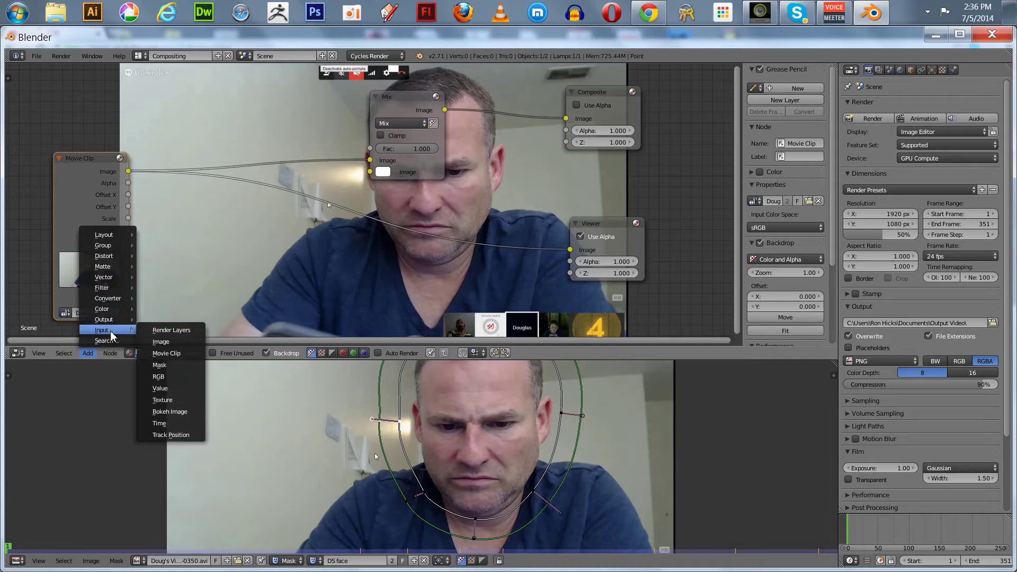
click(166, 364)
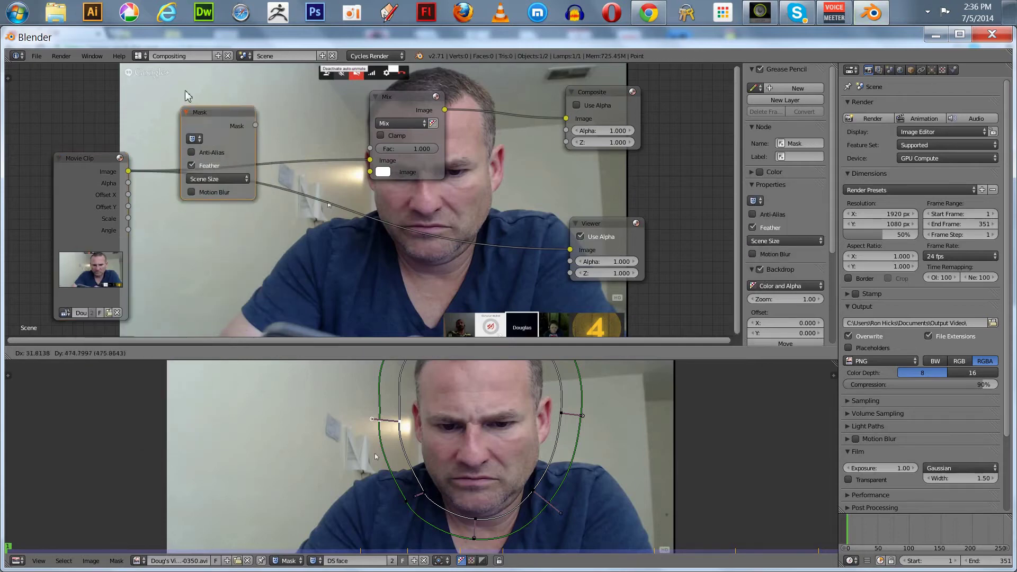
click(242, 114)
drag(82, 166, 56, 196)
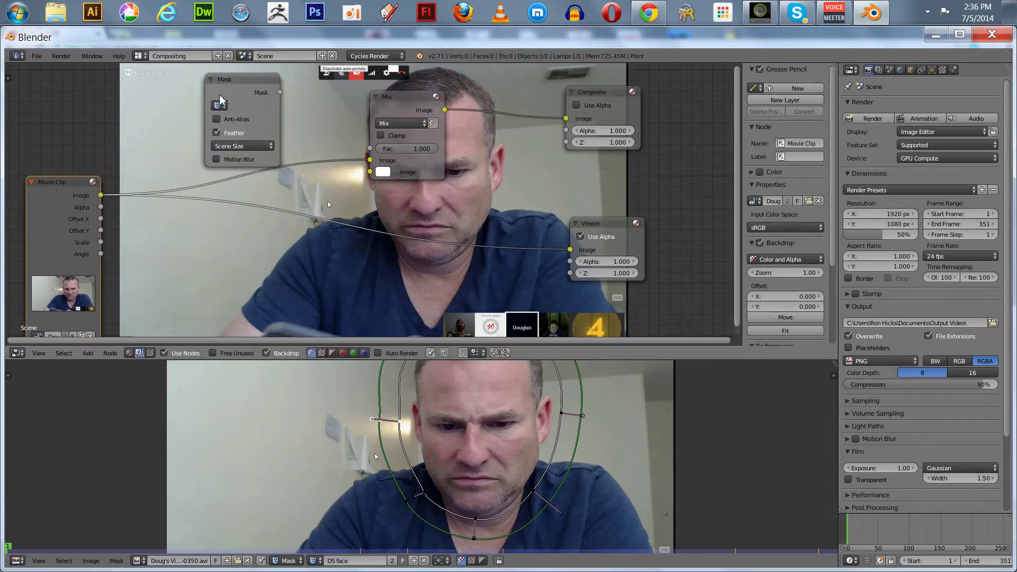
drag(223, 96, 370, 149)
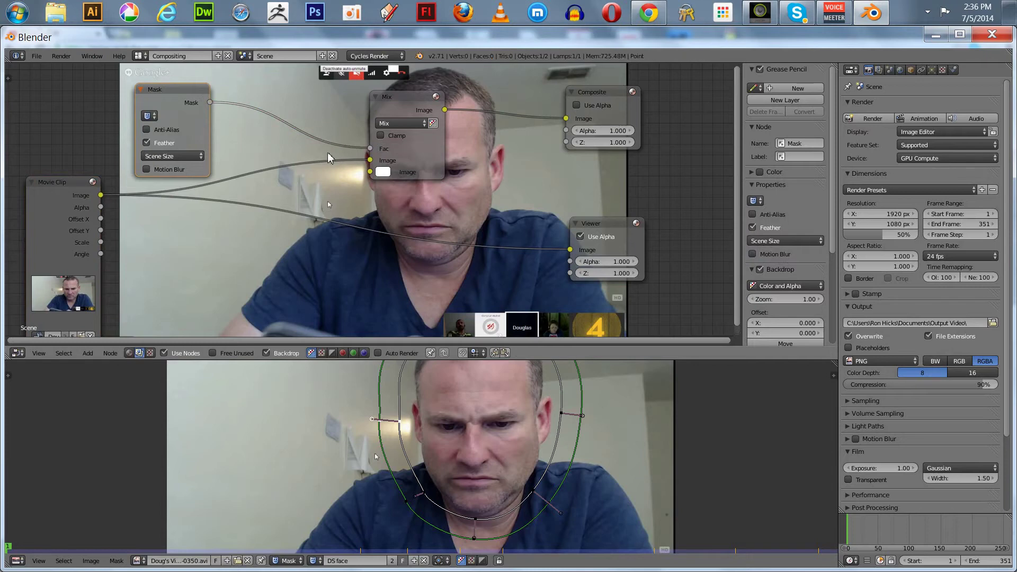
Feed the Movie Clip's image output into both image inputs of the Mix node and spread the two nodes apart
click(100, 196)
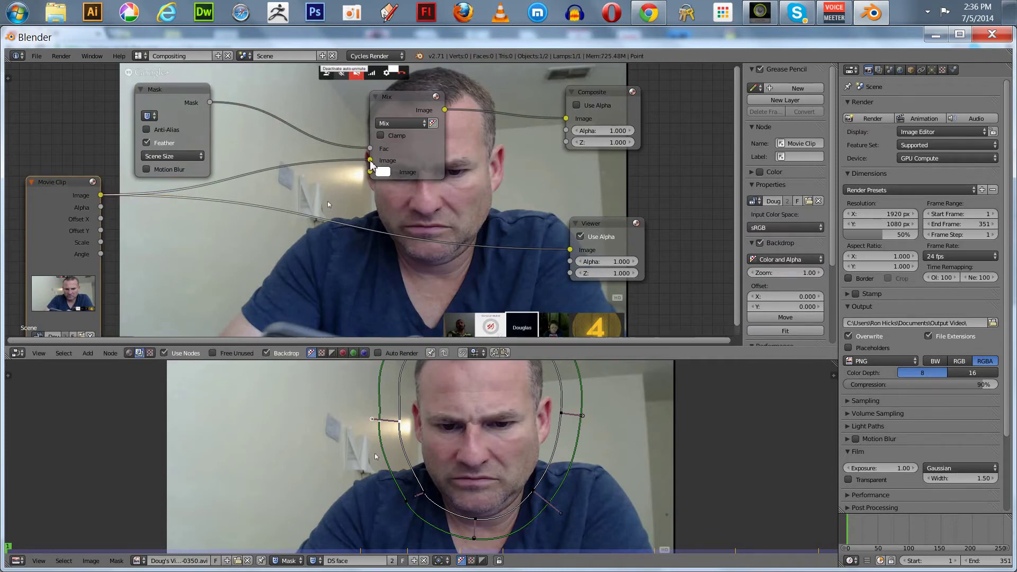
drag(370, 161, 370, 172)
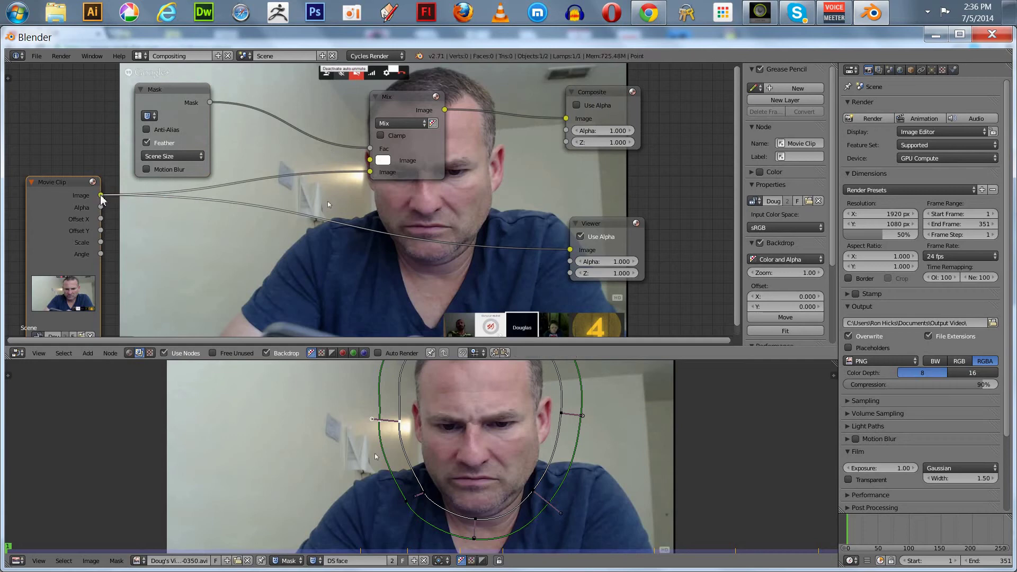
drag(100, 196, 370, 160)
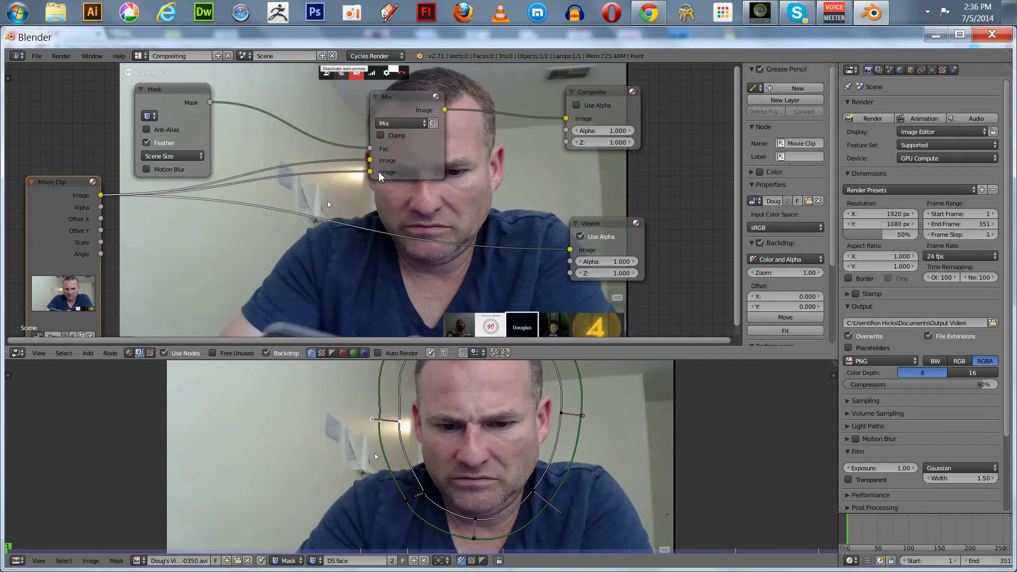
drag(414, 106, 464, 103)
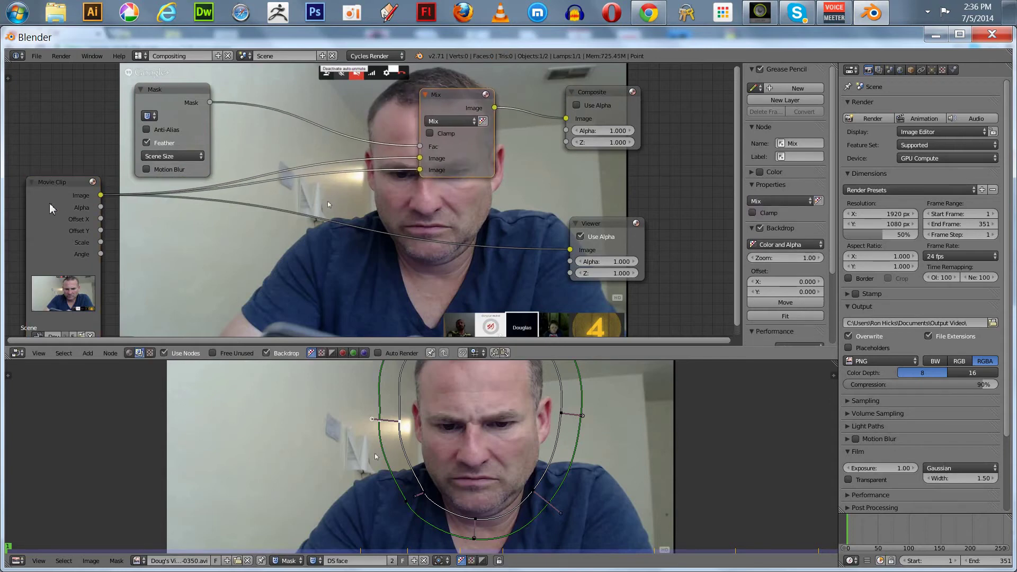
drag(53, 210, 49, 213)
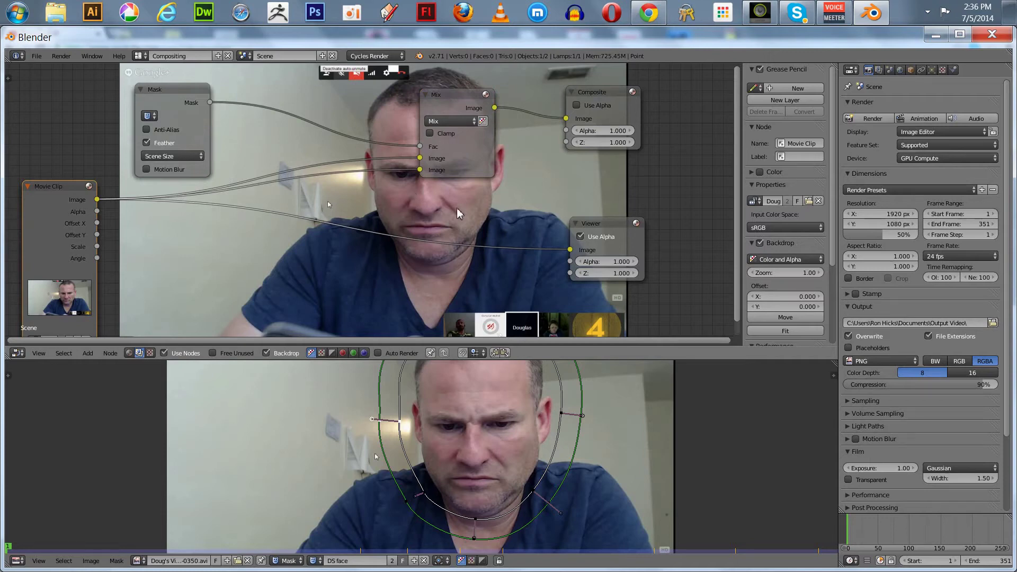
Relink the Viewer node's image input to the Mix output and rearrange the Mix, Mask and Movie Clip nodes to make room
drag(569, 250, 432, 176)
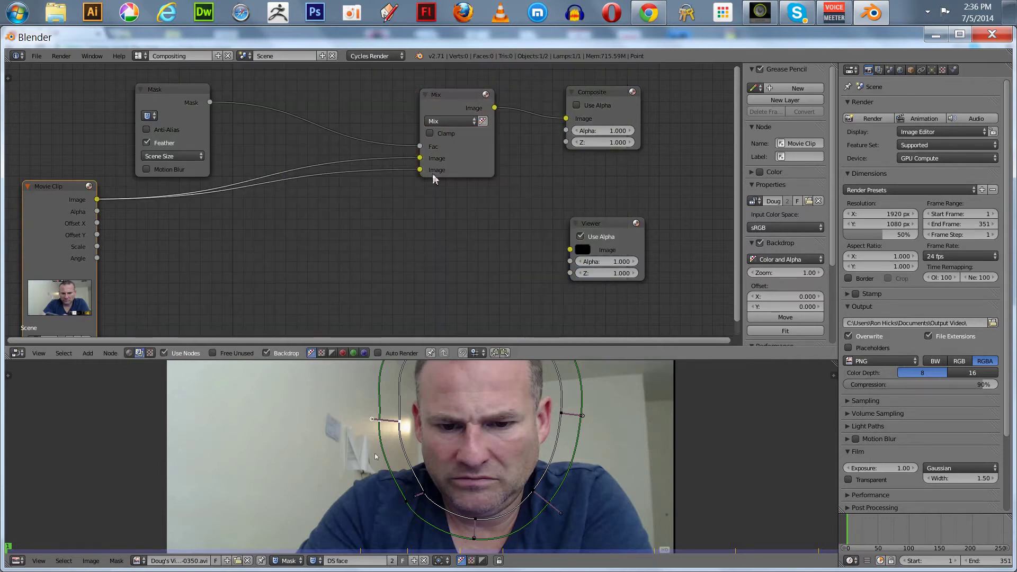
drag(494, 107, 570, 250)
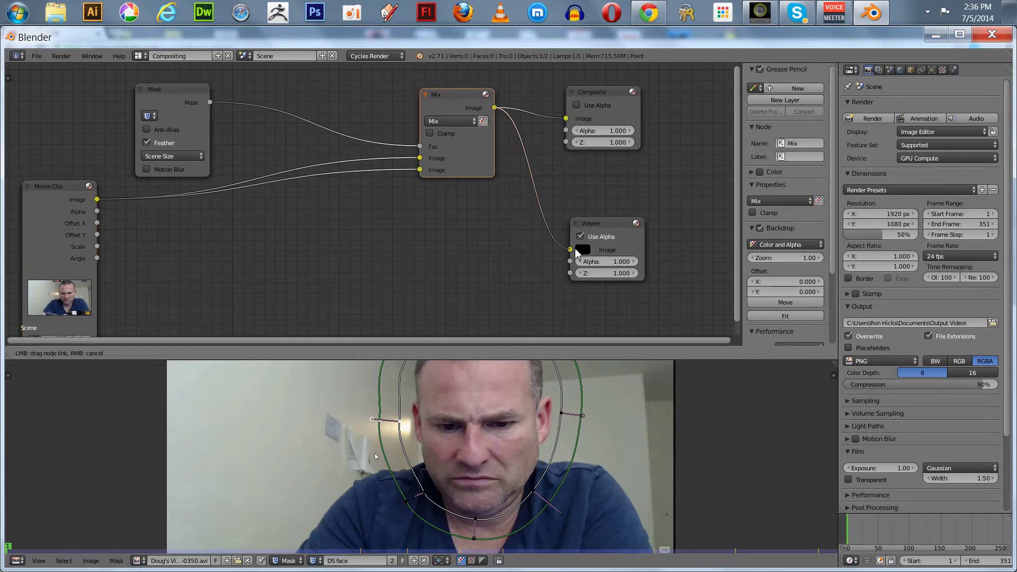
drag(452, 106, 466, 119)
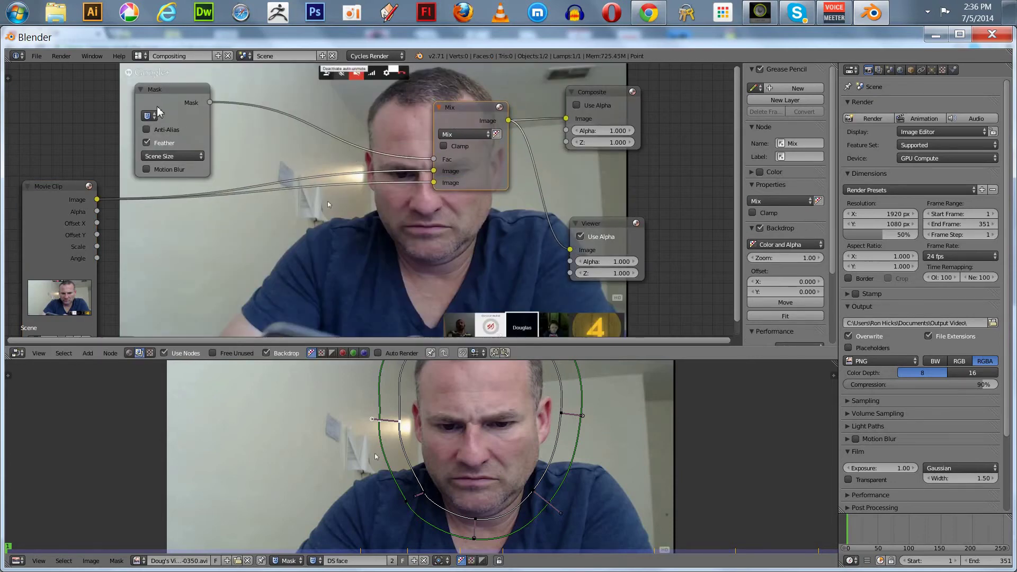
drag(166, 101, 147, 90)
drag(59, 193, 46, 194)
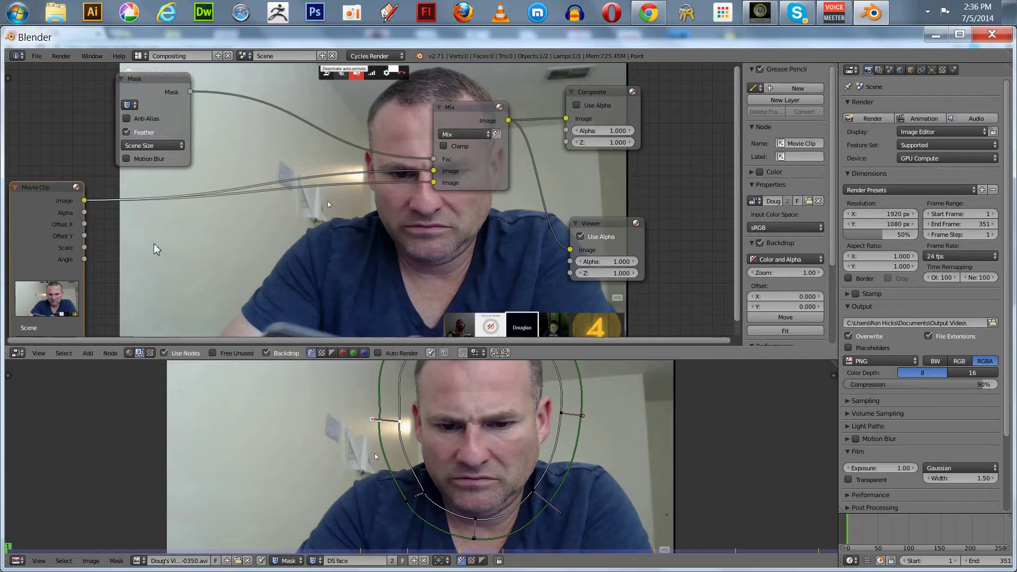
Add a Blur filter node and place it between the Mask and Mix nodes
click(85, 354)
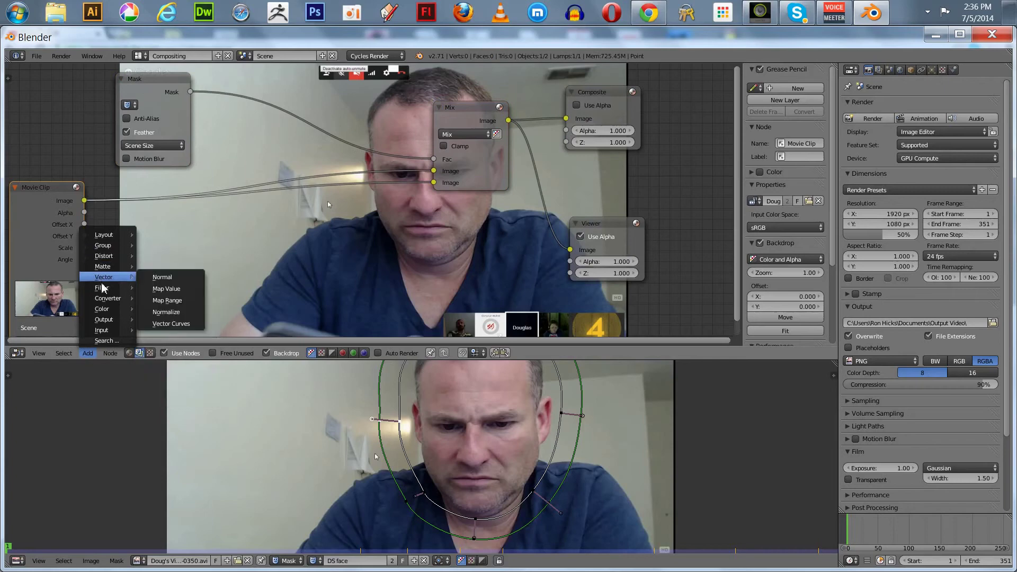
mouse_move(102, 287)
click(167, 291)
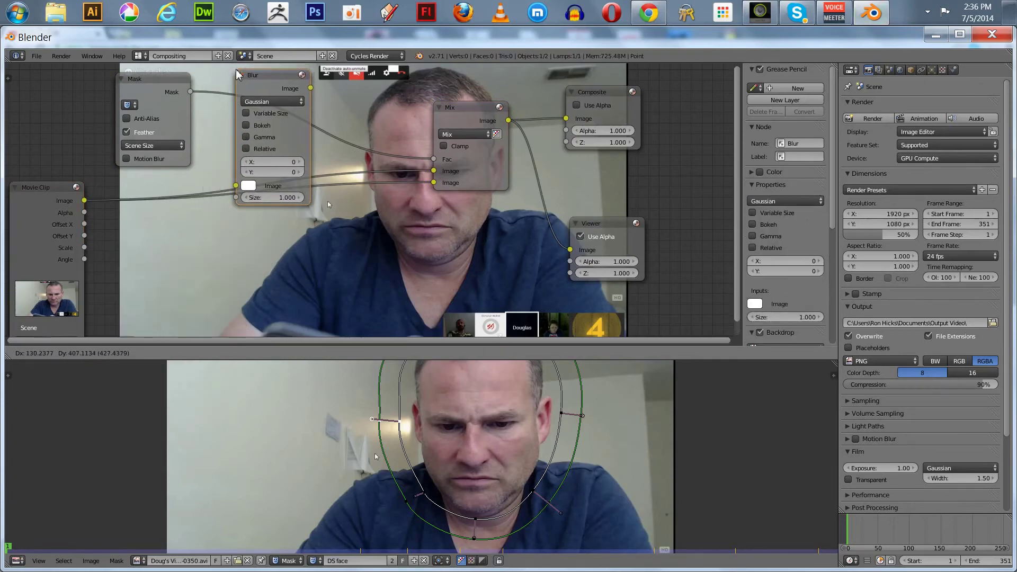
click(247, 80)
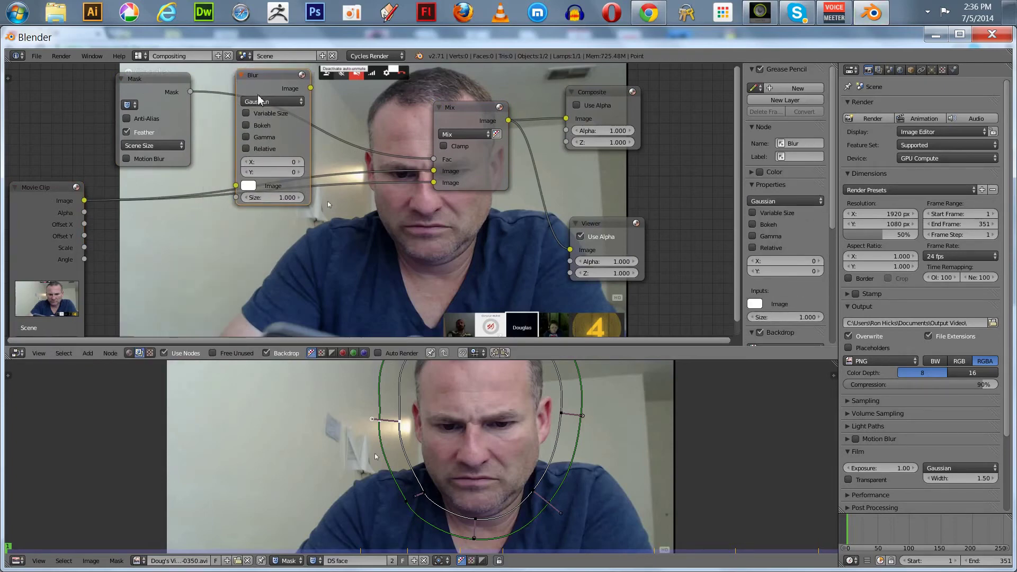
drag(259, 85, 241, 78)
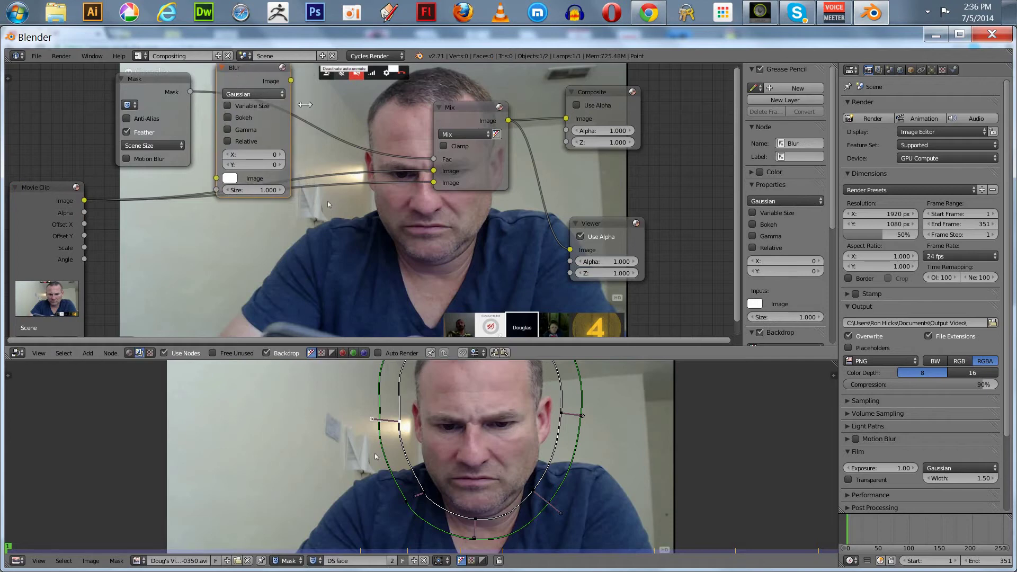
Route the Mask output through the Blur node into the Mix node's Fac input and shift the Blur node beside the Mask node
drag(427, 158, 216, 179)
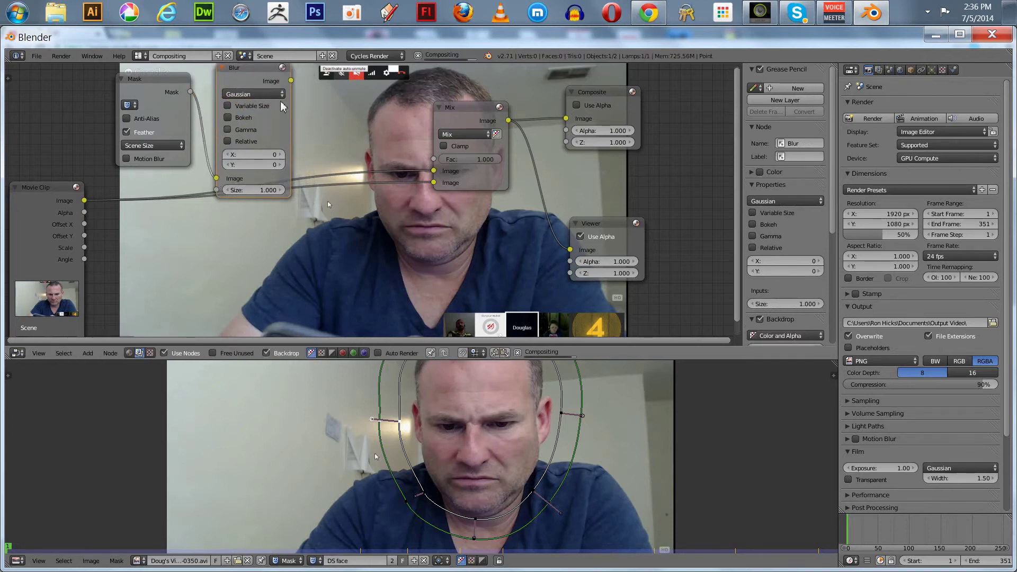
drag(291, 80, 434, 159)
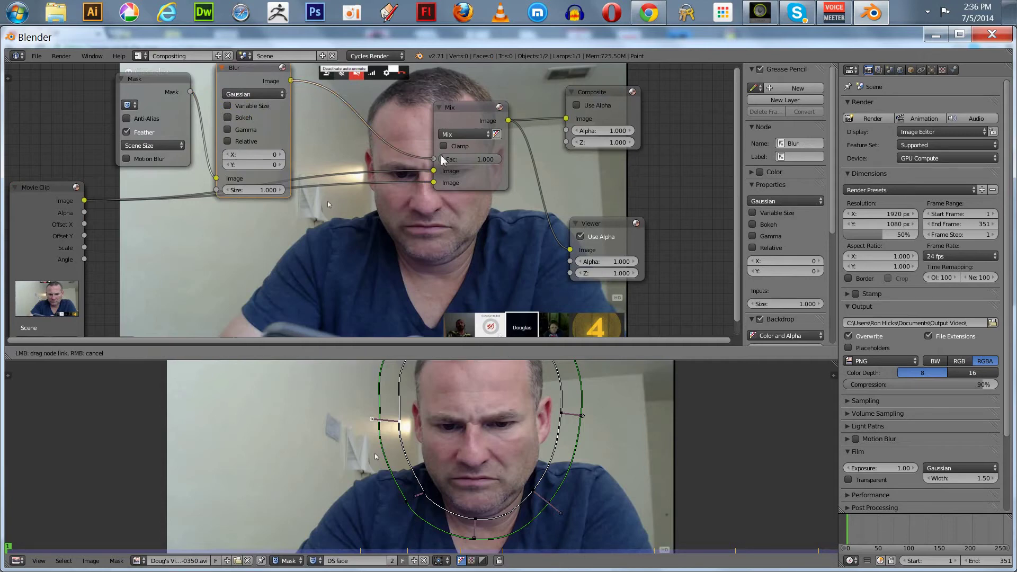
drag(271, 88, 259, 130)
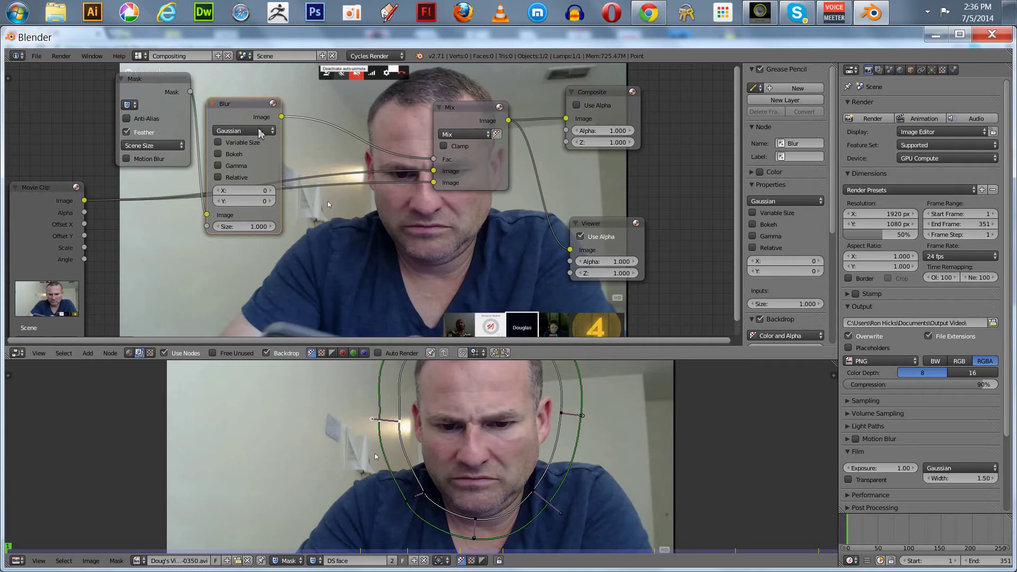
Set the Blur node's X to 8 and Y to 1
click(249, 191)
text(1)
key(Return)
click(248, 194)
text(8)
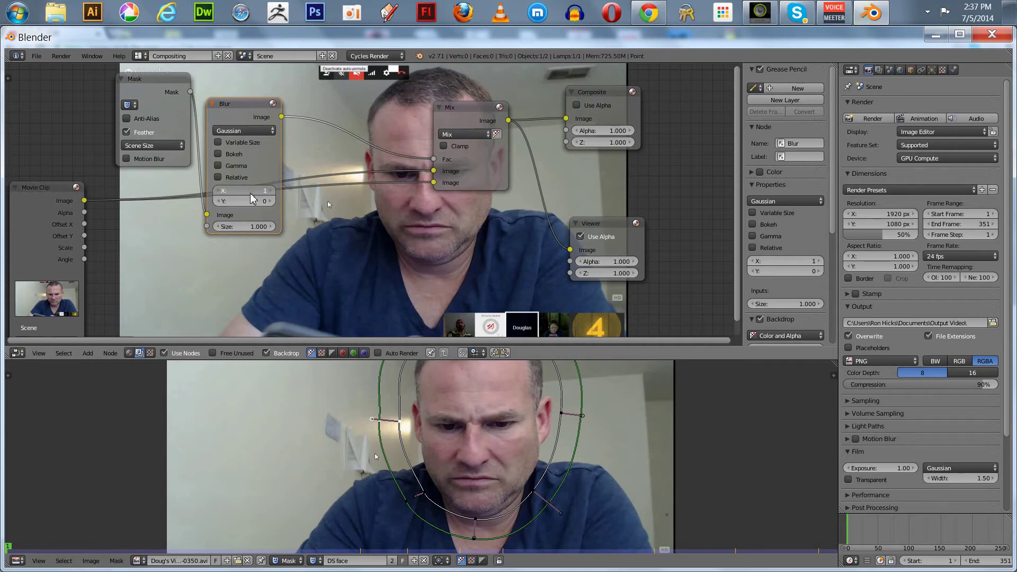
key(Return)
click(259, 202)
text(1)
key(Return)
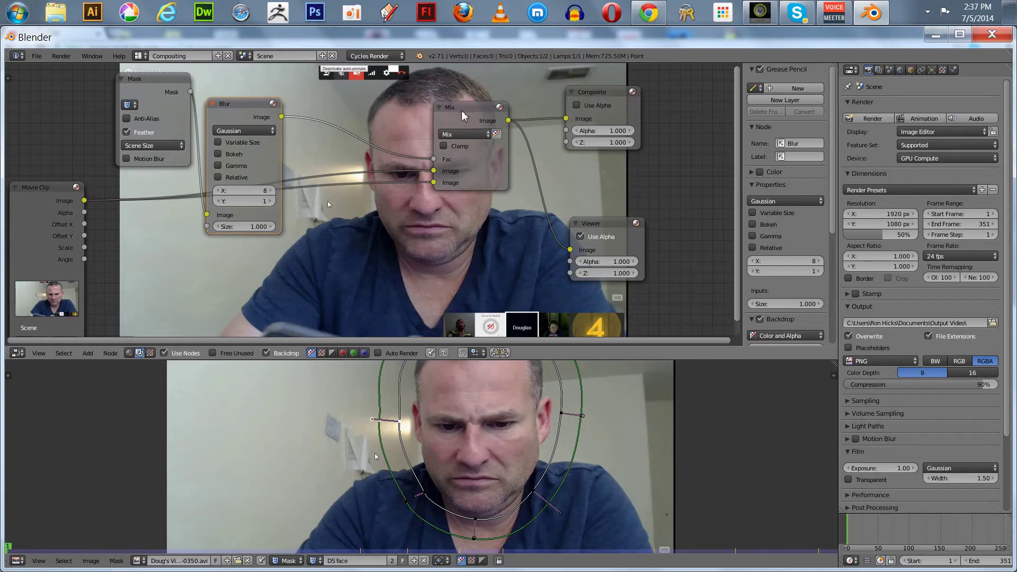
Rearrange the Mix, Blur and Movie Clip nodes so that their links are easier to tell apart
drag(463, 109, 474, 140)
drag(243, 110, 264, 72)
mouse_move(30, 209)
mouse_down()
mouse_move(28, 186)
mouse_move(24, 199)
mouse_up()
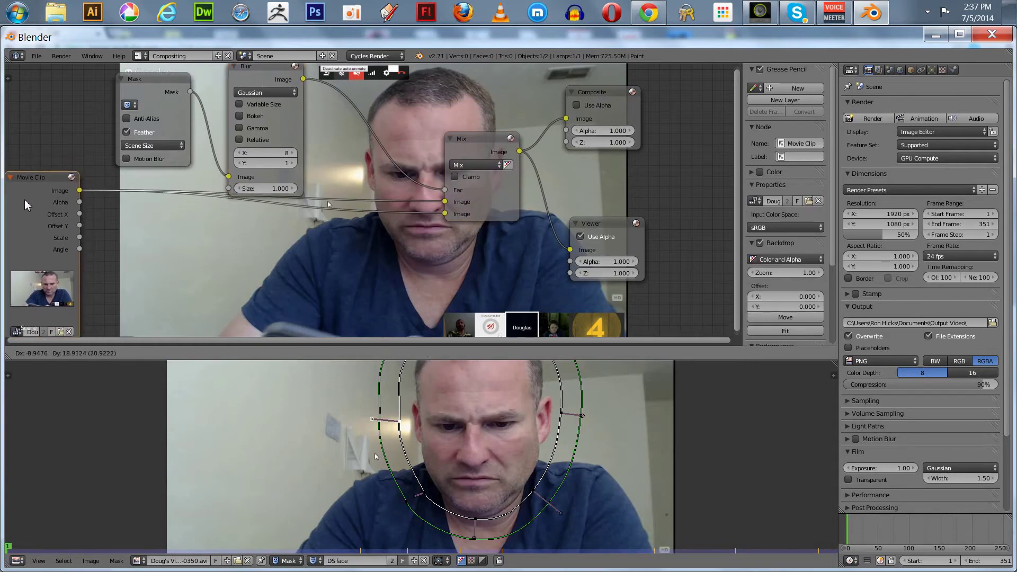
drag(265, 80, 262, 98)
Detach the Blur node from the Mask and Fac links and insert it between the Movie Clip and the Mix node's second image input
drag(440, 191, 402, 175)
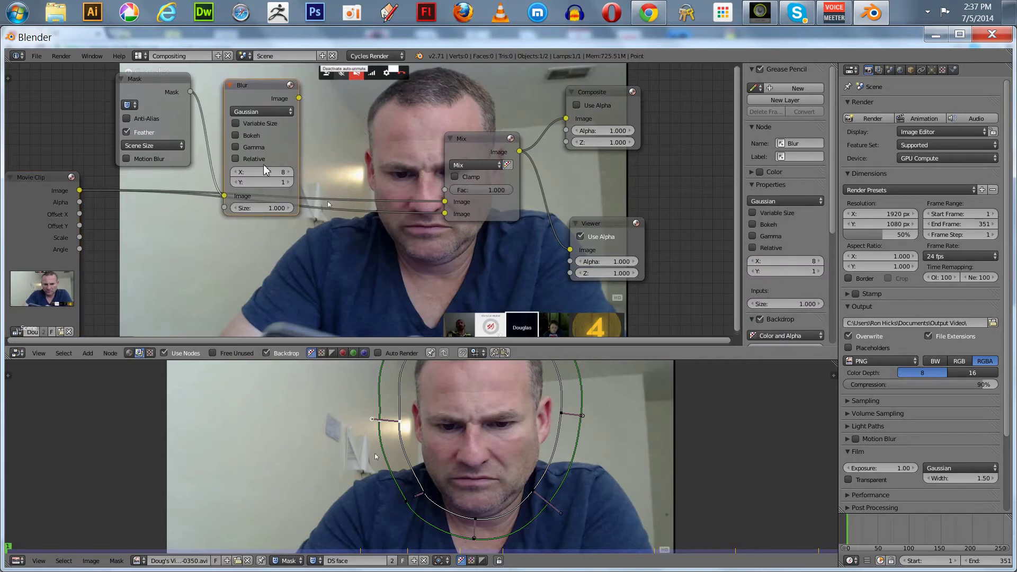
drag(224, 195, 239, 159)
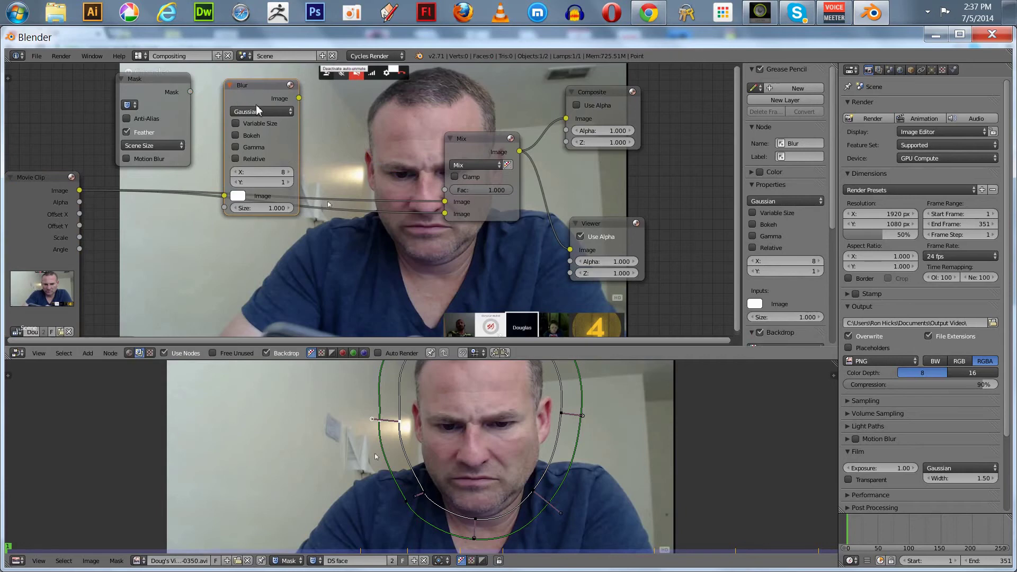
drag(252, 98, 331, 211)
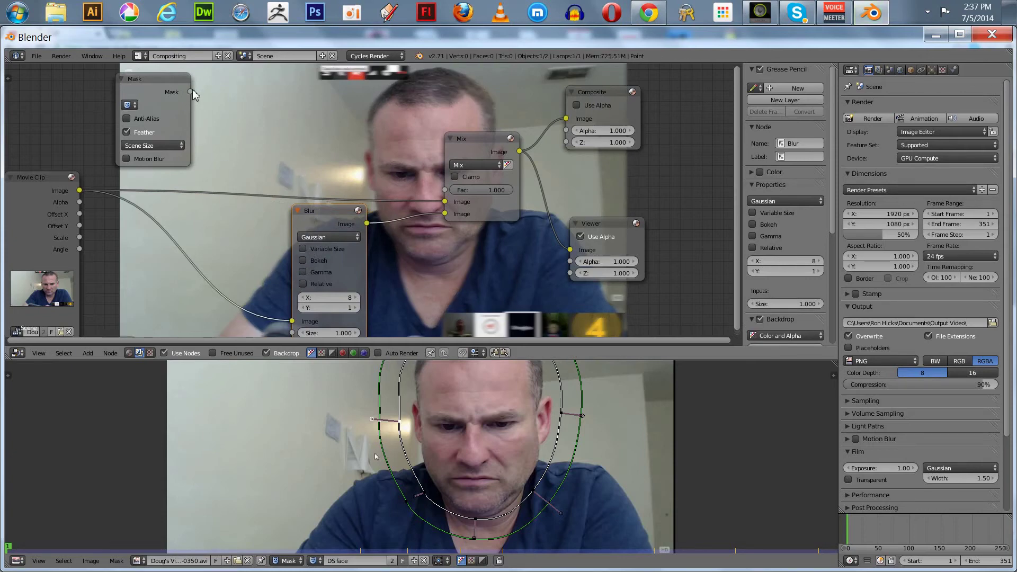
Link the Mask output to the Mix node's Fac input and set the Blur node to X 20 and Y 12
drag(191, 92, 444, 189)
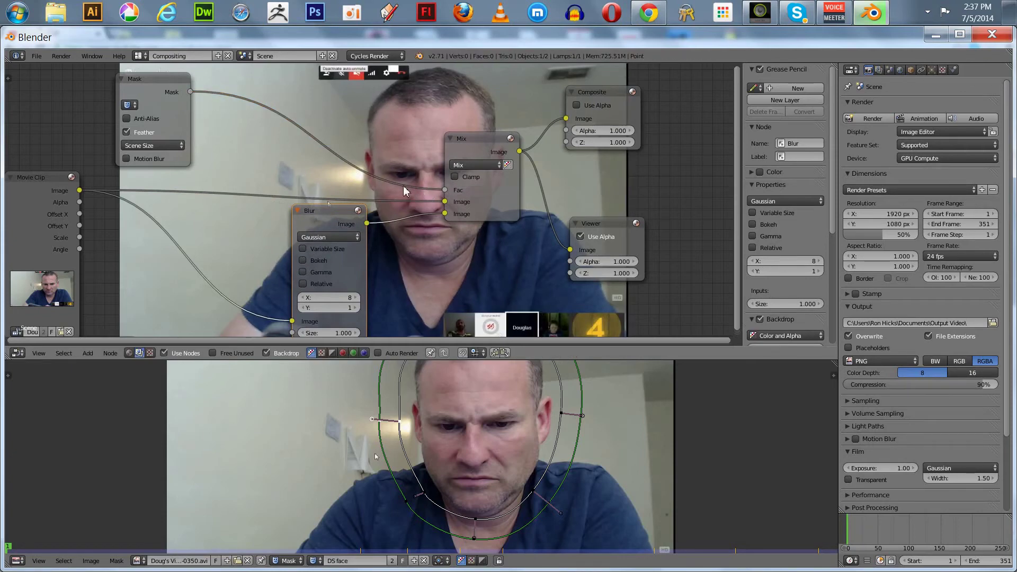
mouse_move(326, 308)
mouse_down()
mouse_move(317, 304)
mouse_move(338, 293)
mouse_up()
drag(326, 230, 277, 233)
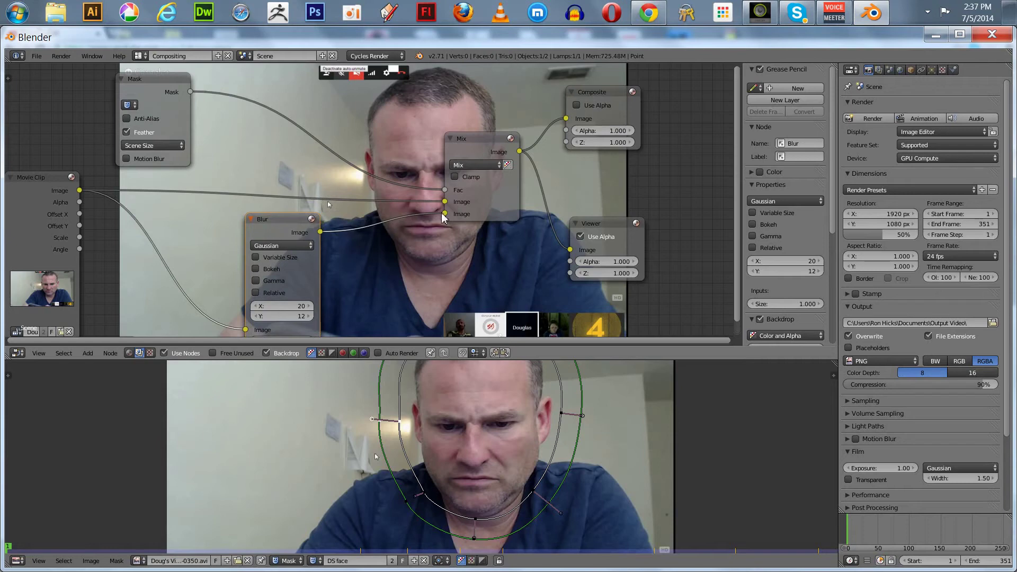
Unlink the Blur node and insert it instead between the Movie Clip and the Mix node's first image input
drag(444, 213, 297, 265)
drag(245, 330, 255, 258)
key(g)
click(325, 242)
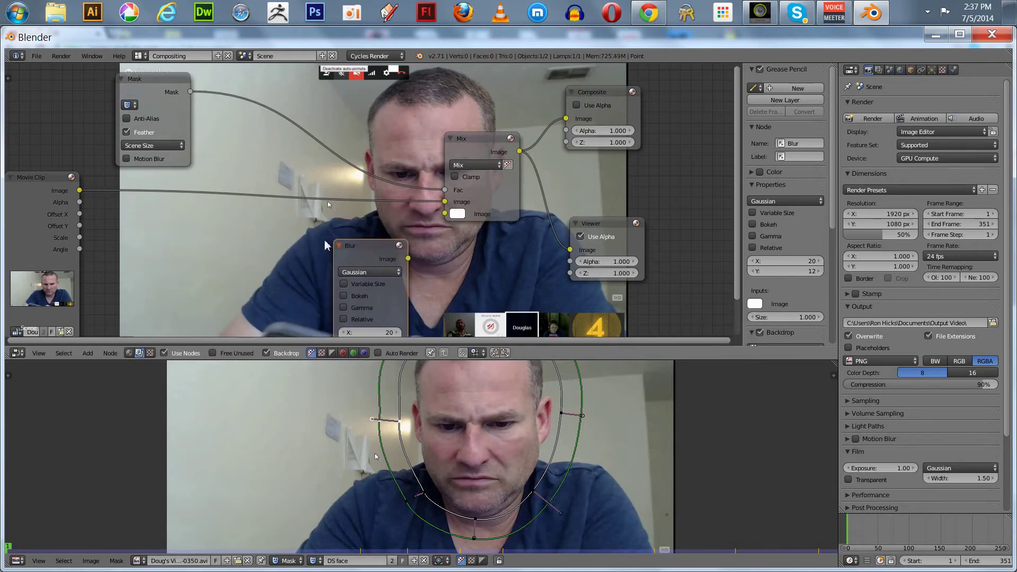
drag(365, 254, 286, 175)
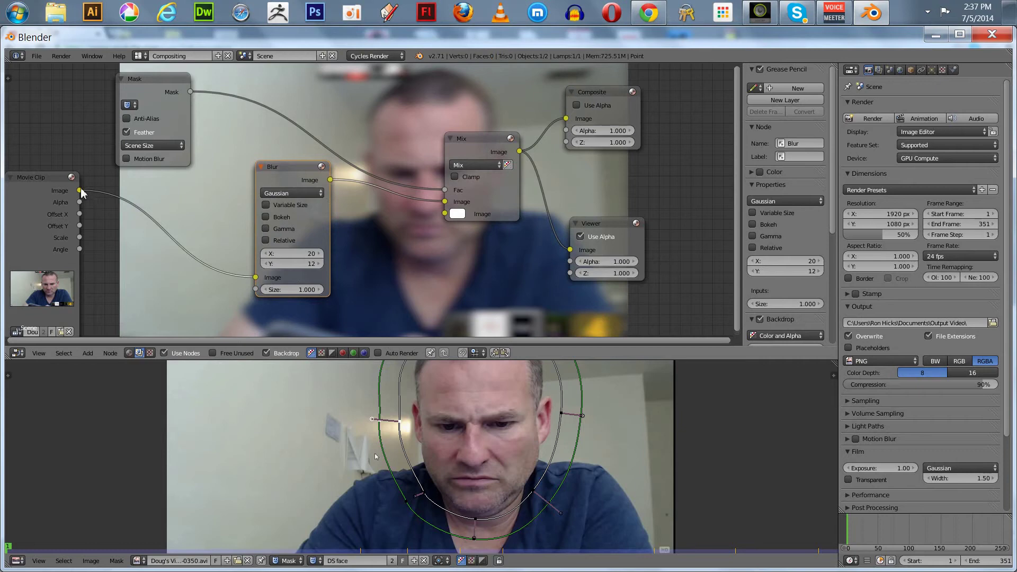
Disconnect the Blur node, move it aside and link the Movie Clip directly to both image inputs of the Mix node
drag(80, 192, 279, 202)
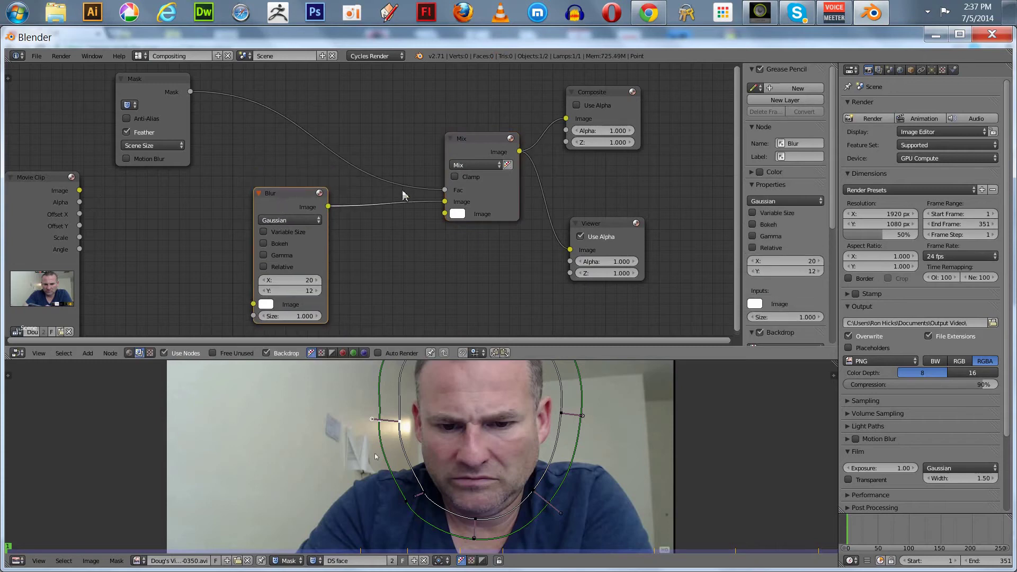
drag(444, 202, 371, 223)
drag(297, 194, 319, 229)
drag(79, 190, 444, 201)
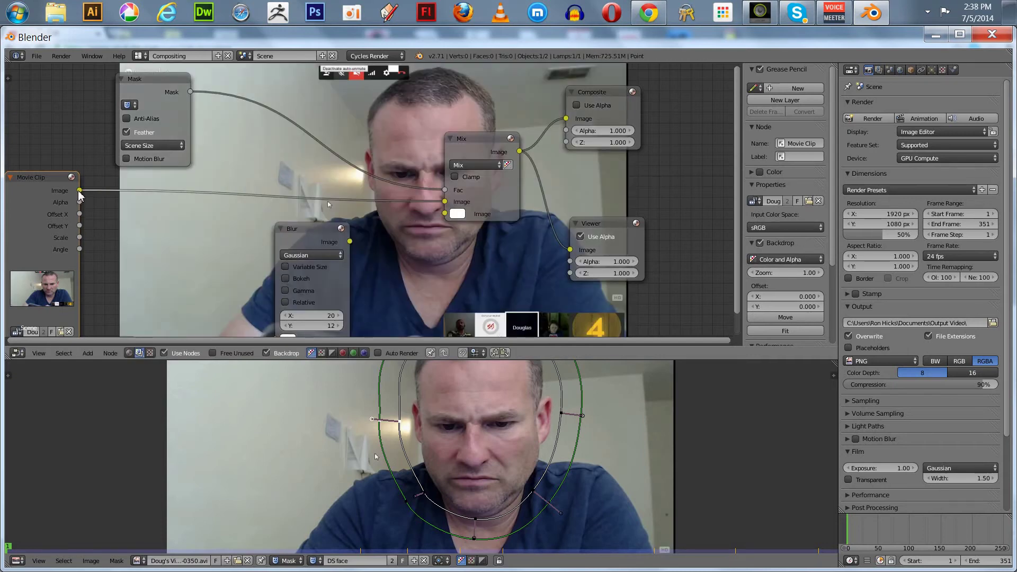
drag(79, 190, 445, 214)
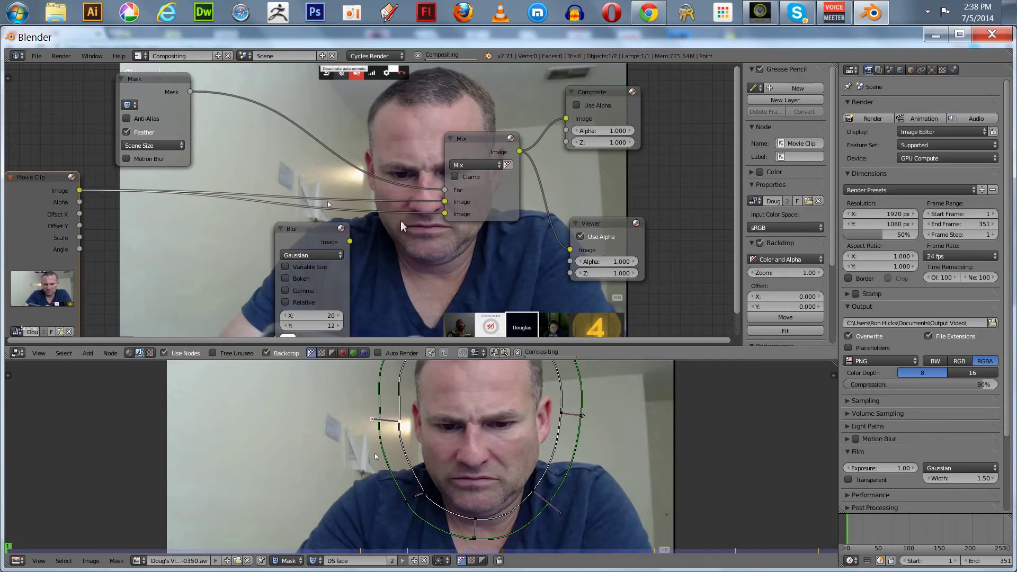
Insert the Blur node into the link to the Mix node's second image input and set its X and Y to 0
drag(312, 230, 317, 212)
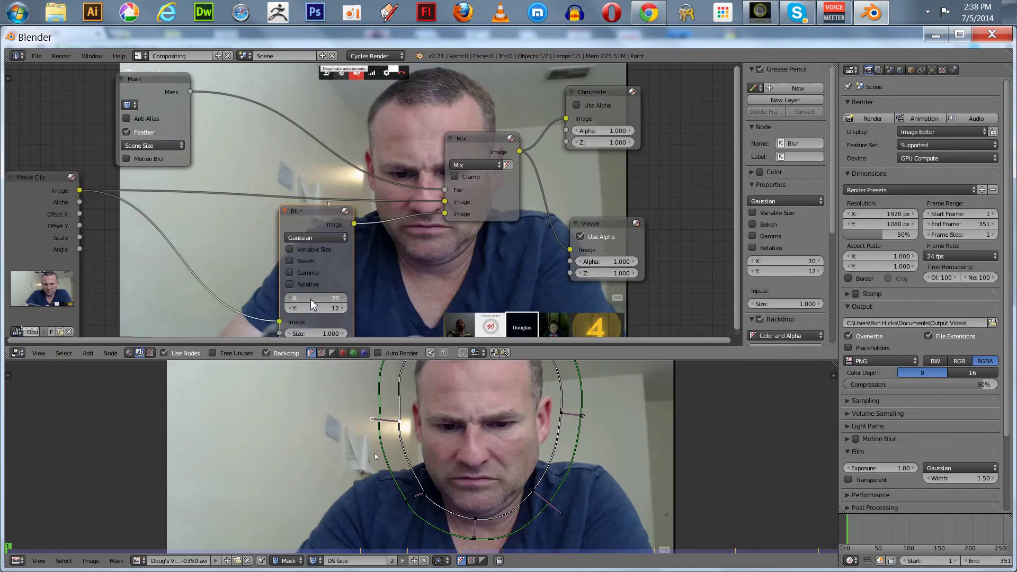
drag(332, 297, 295, 307)
drag(324, 218, 300, 196)
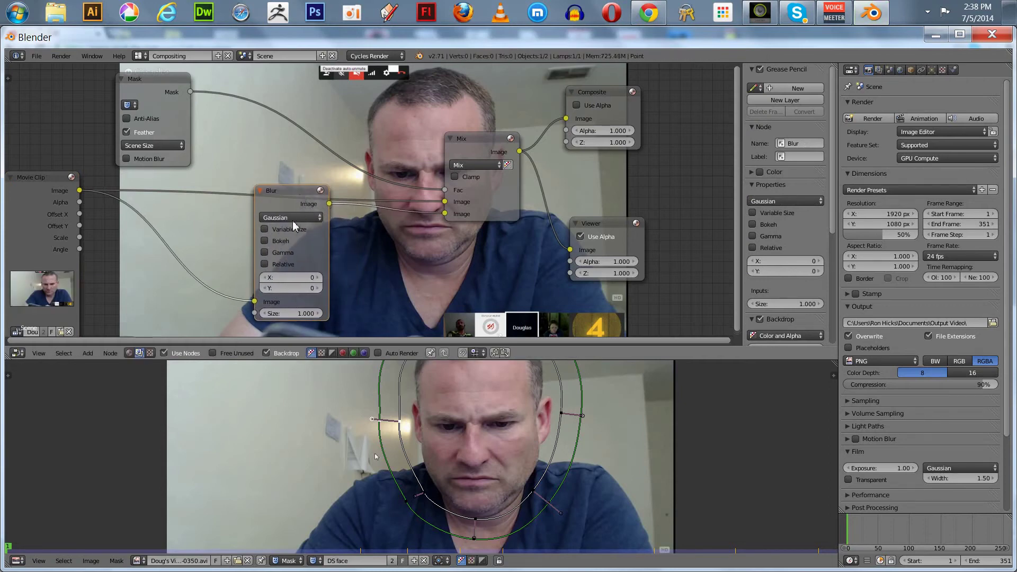
Detach the Blur node, move it away and link the Movie Clip's image directly to the Mix node's second image input
drag(254, 302, 288, 249)
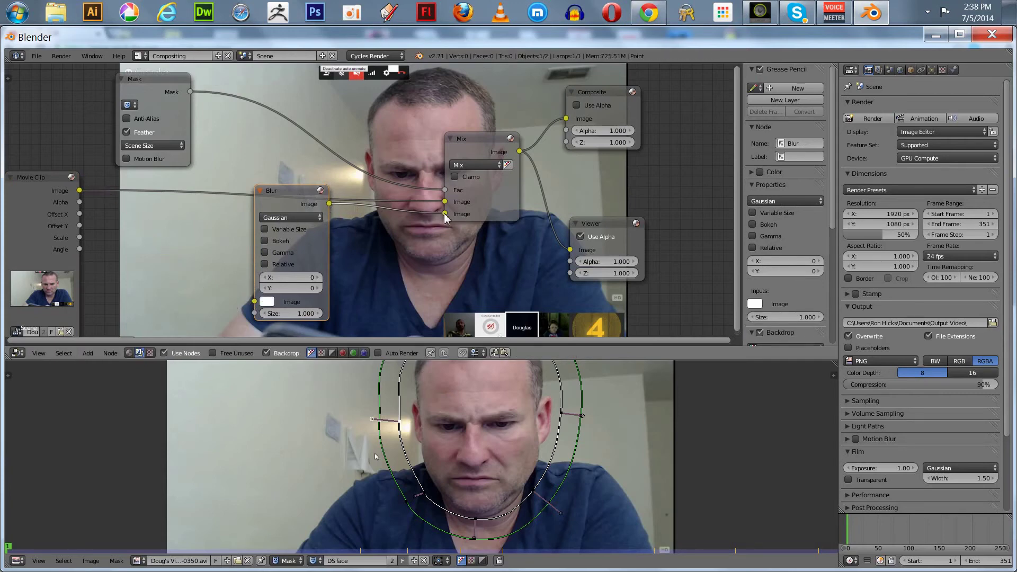
drag(444, 213, 321, 242)
drag(360, 247, 354, 264)
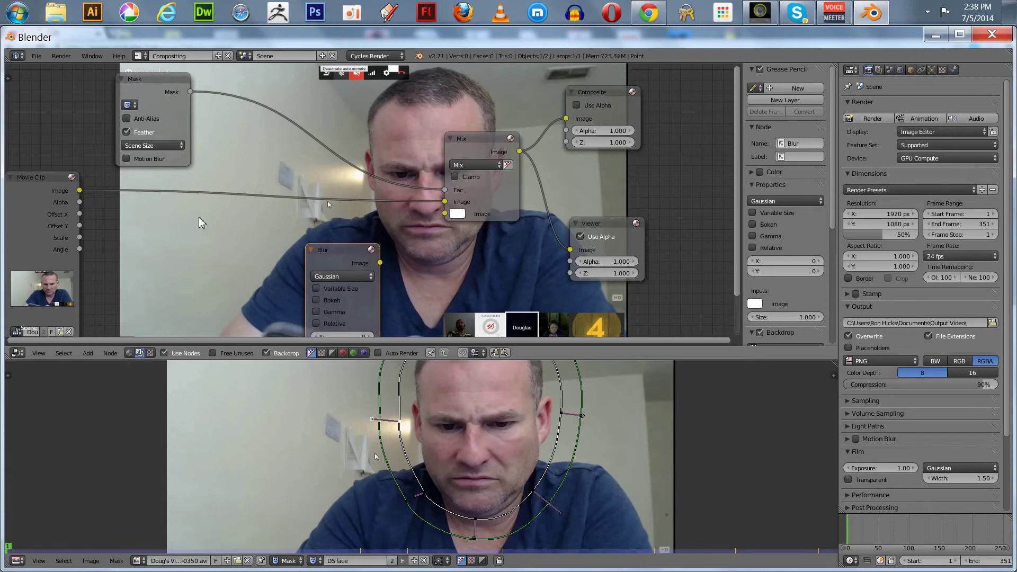
drag(83, 193, 445, 213)
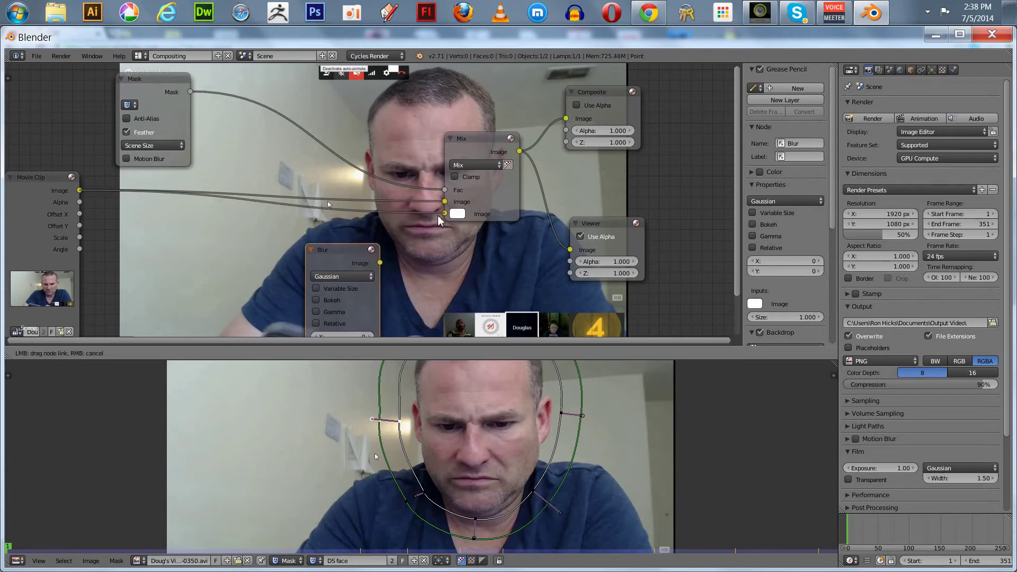
Move the Blur node up and route the Movie Clip through it into the Mix node's first image input
drag(341, 249, 316, 146)
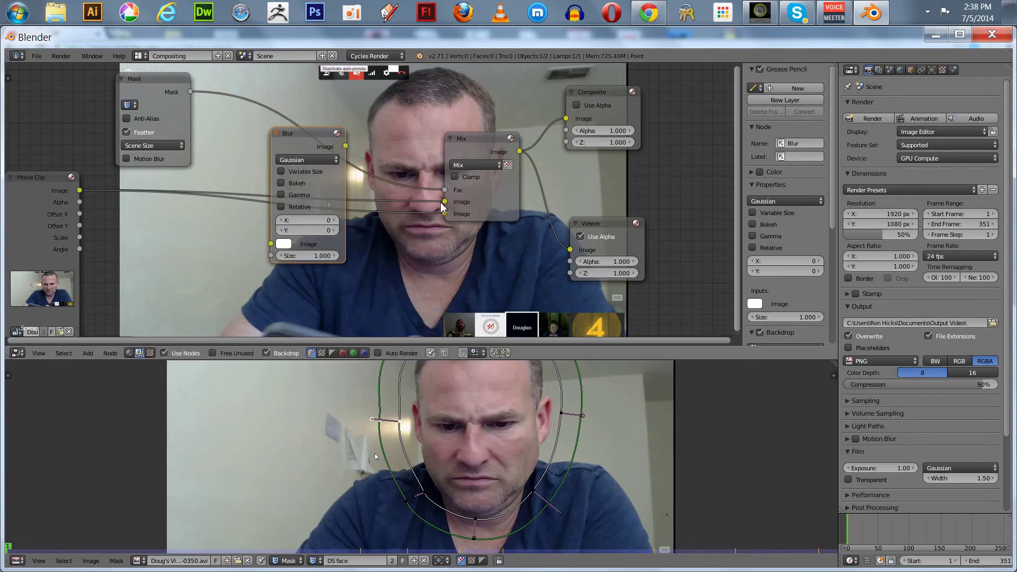
drag(443, 202, 271, 244)
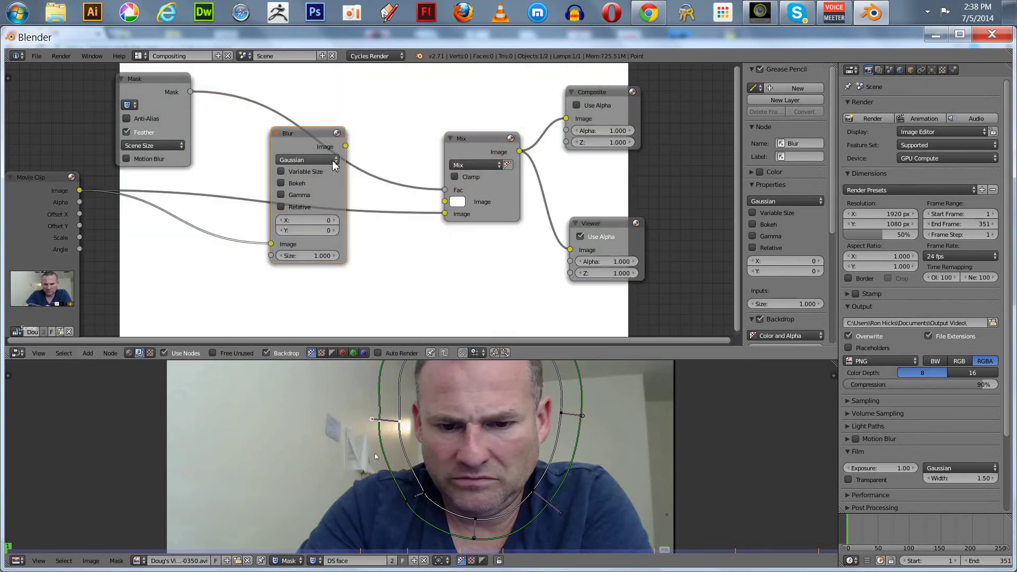
drag(345, 146, 434, 201)
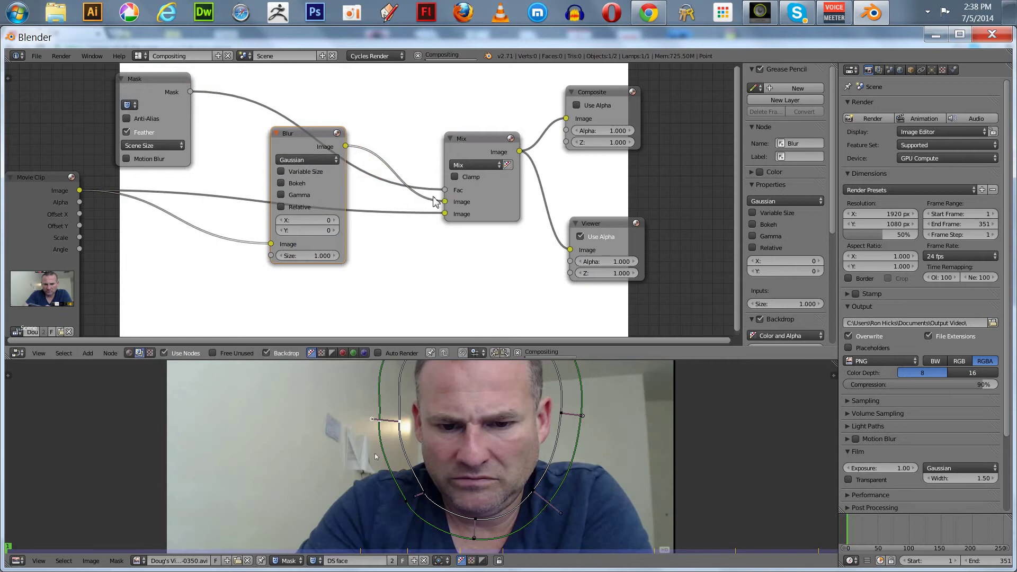
Shift the Blur node slightly and set its X value to 12
drag(317, 166, 310, 180)
mouse_move(290, 233)
mouse_down()
mouse_move(312, 242)
mouse_move(303, 237)
mouse_up()
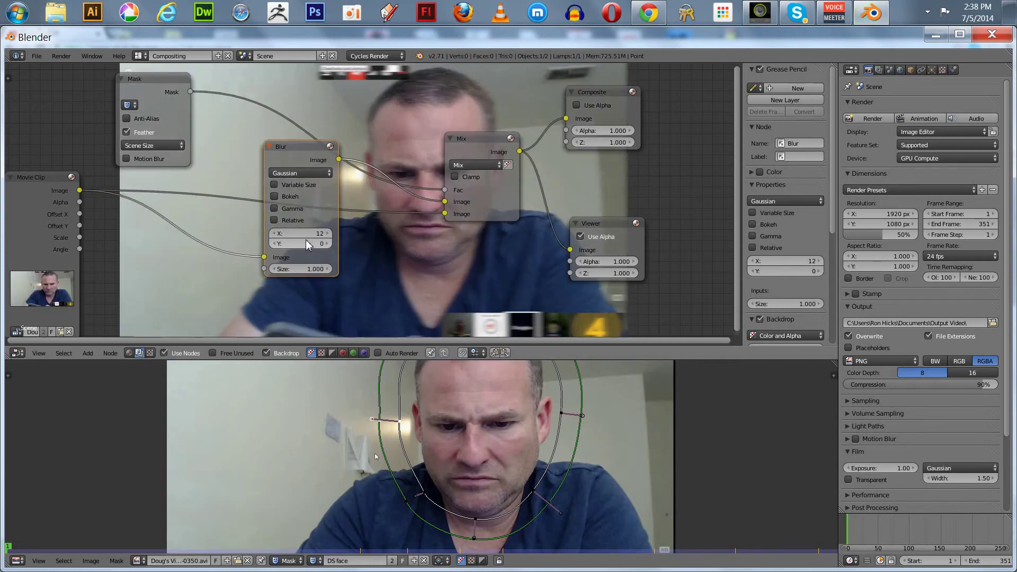
mouse_move(295, 244)
mouse_down()
mouse_move(307, 246)
mouse_move(287, 244)
mouse_up()
Link the Movie Clip directly to the Mix node's first image input and insert the detached Blur node into the second image link
drag(443, 202, 396, 205)
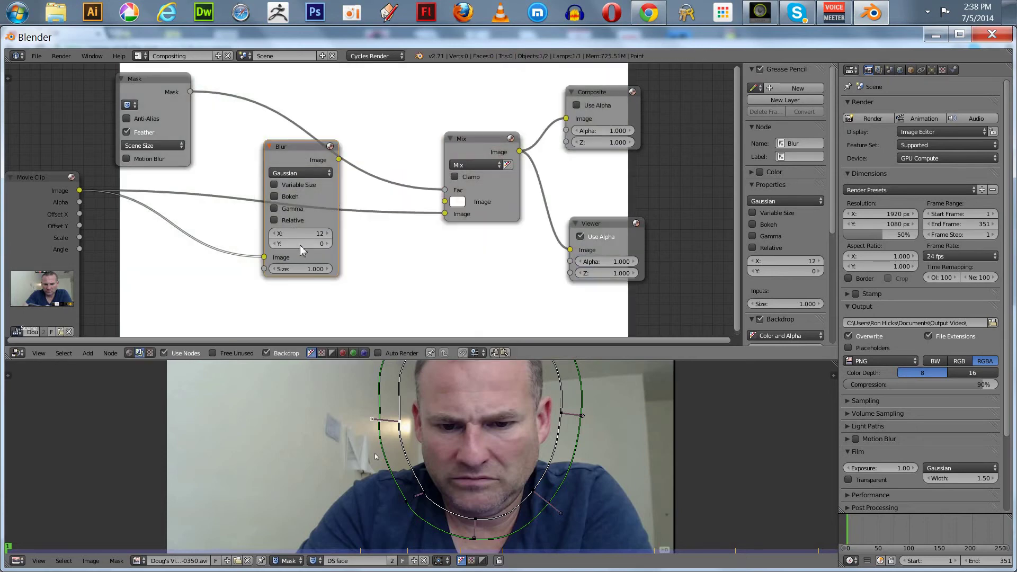
drag(265, 258, 244, 249)
drag(80, 191, 445, 202)
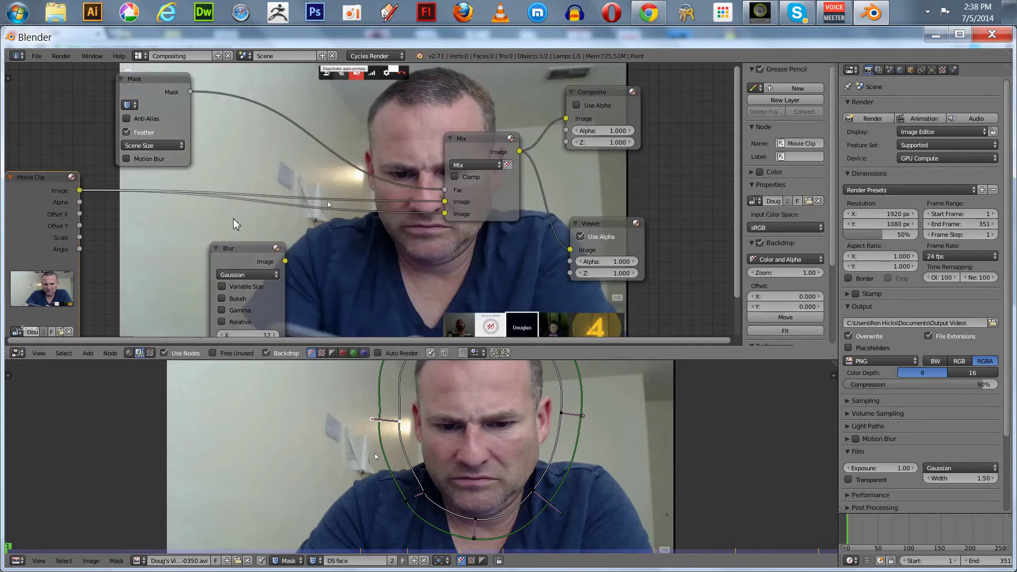
drag(231, 256, 350, 226)
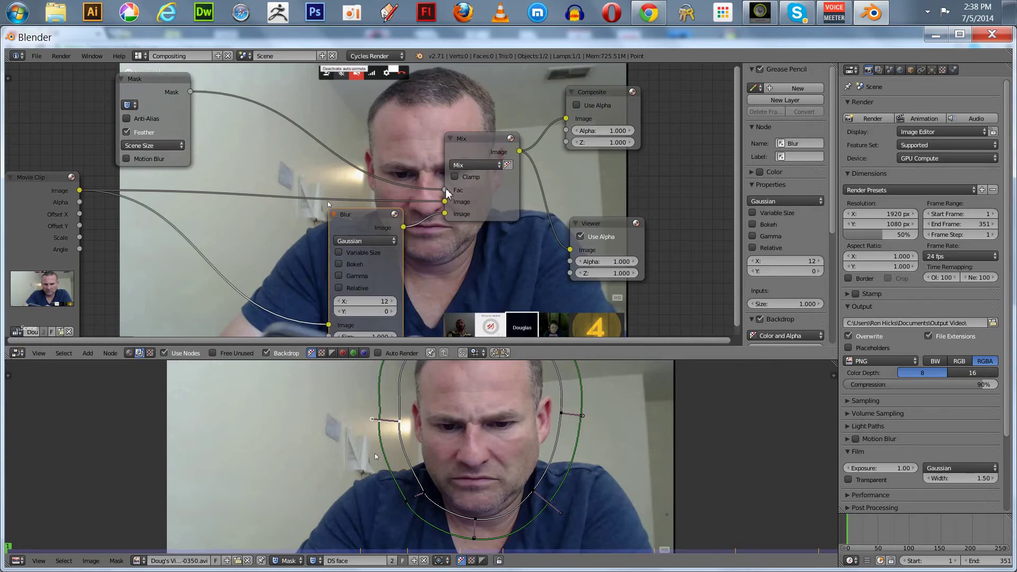
Set the Blur node's Y value to 10
click(372, 312)
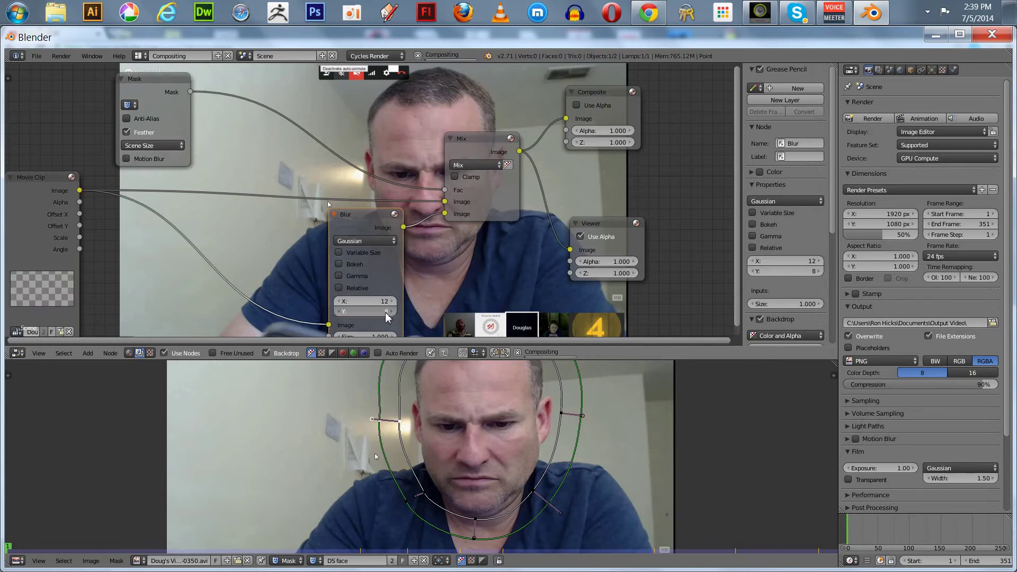
text(10)
key(Return)
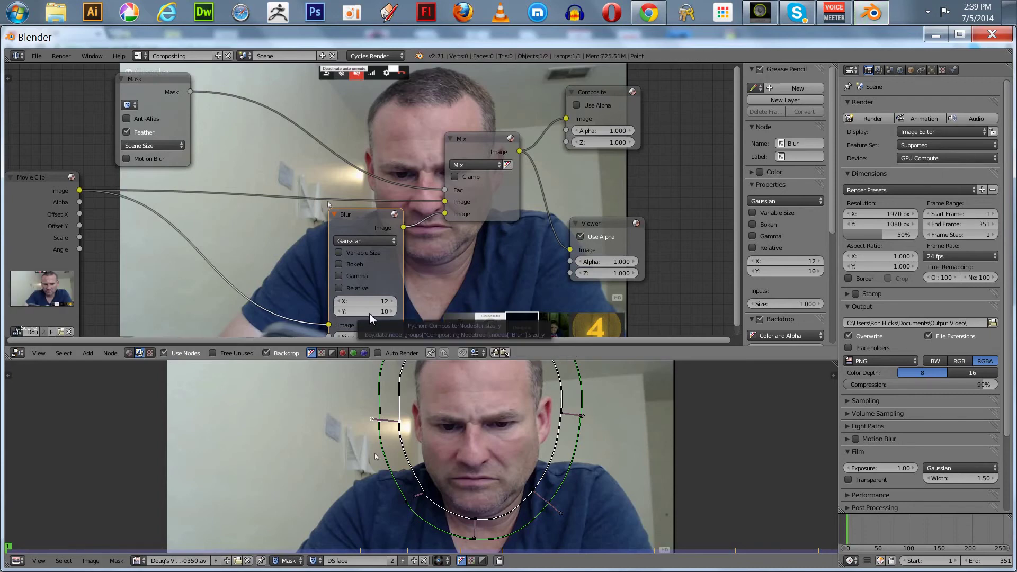
click(369, 312)
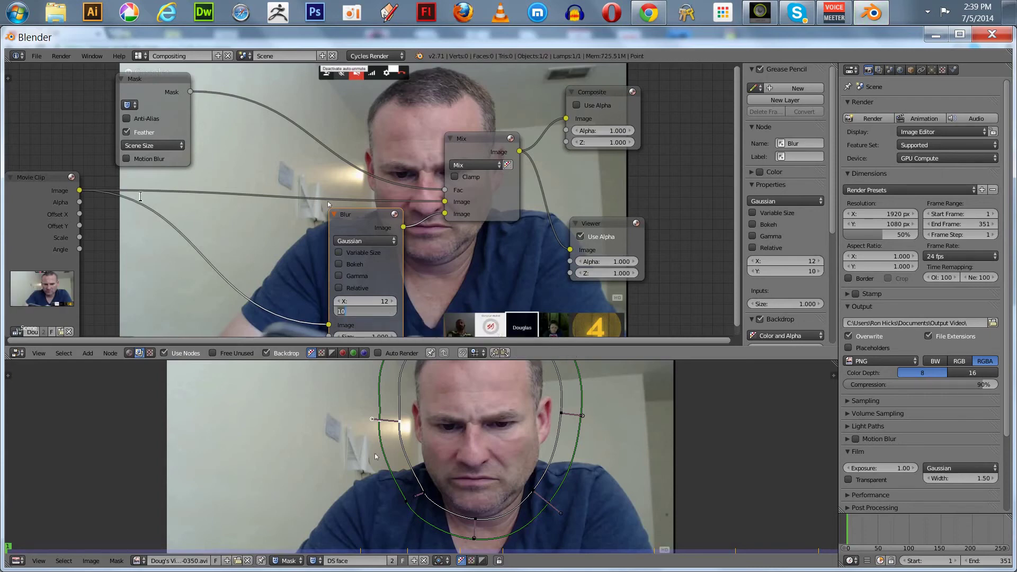
Assign the DS face mask to the Mask node and set the Blur node's X value to 17
click(127, 105)
click(134, 121)
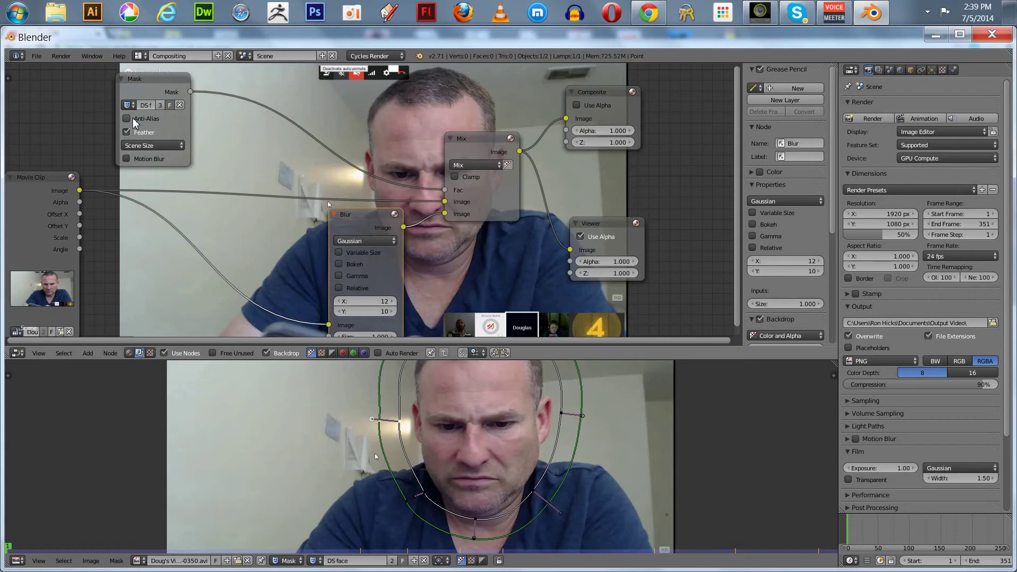
mouse_move(365, 296)
mouse_down()
mouse_move(374, 299)
mouse_move(366, 293)
mouse_up()
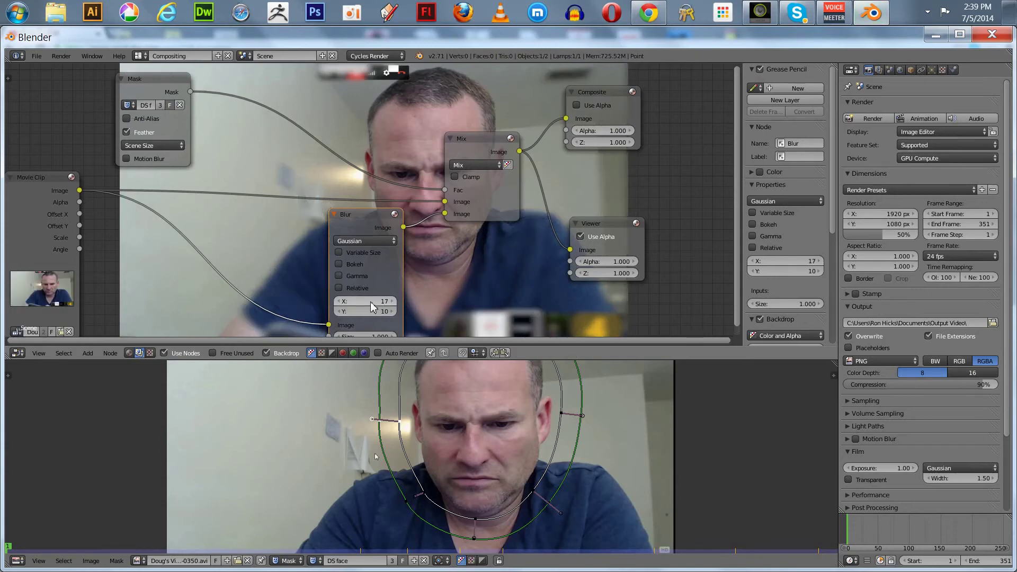
Spread the Blur and Mix nodes apart and insert an Invert node into the link between the Mask node and the Mix factor
drag(366, 231, 301, 236)
mouse_move(464, 148)
mouse_down()
mouse_move(501, 137)
mouse_move(504, 148)
mouse_move(479, 154)
mouse_up()
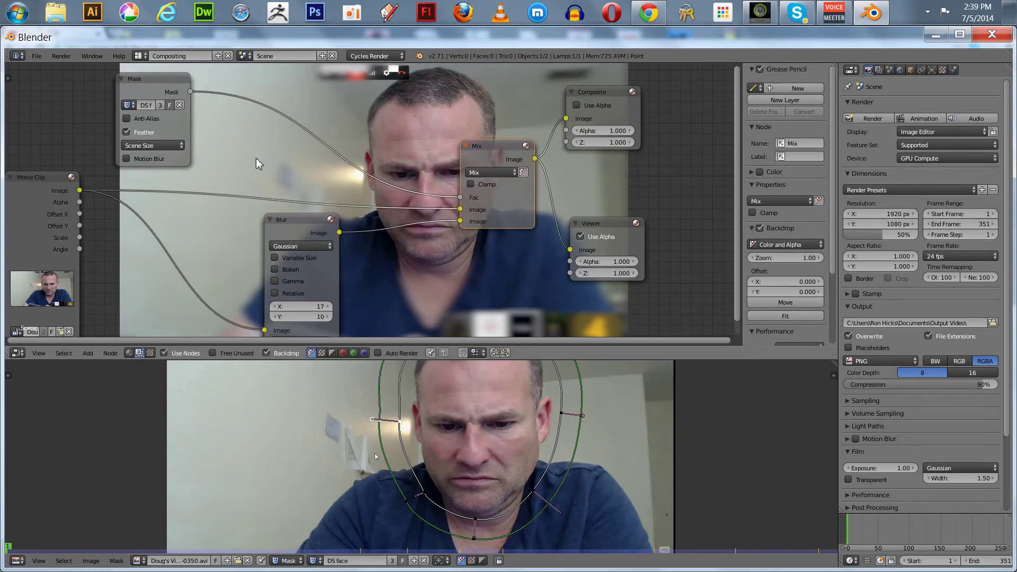
click(85, 353)
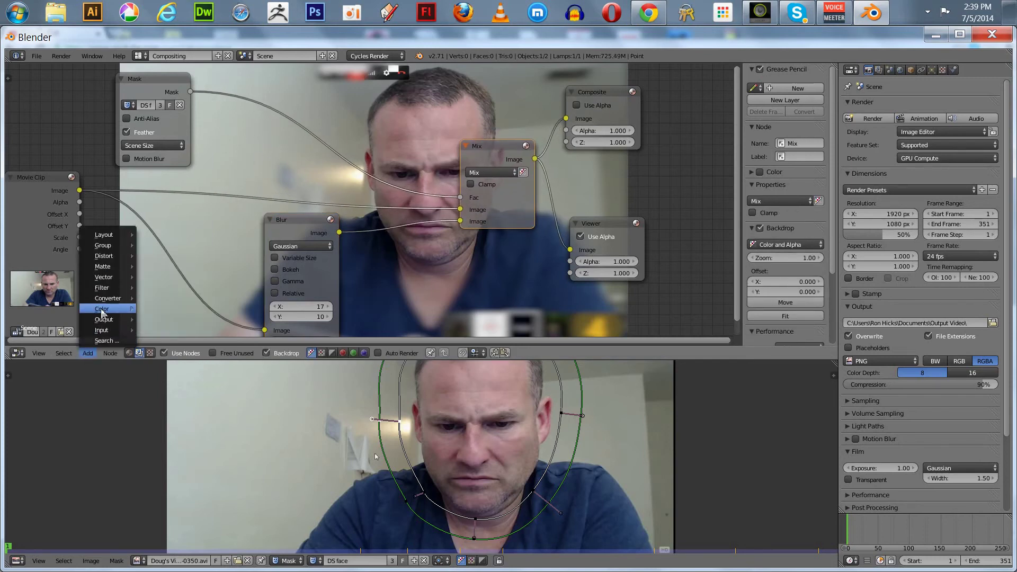
mouse_move(102, 329)
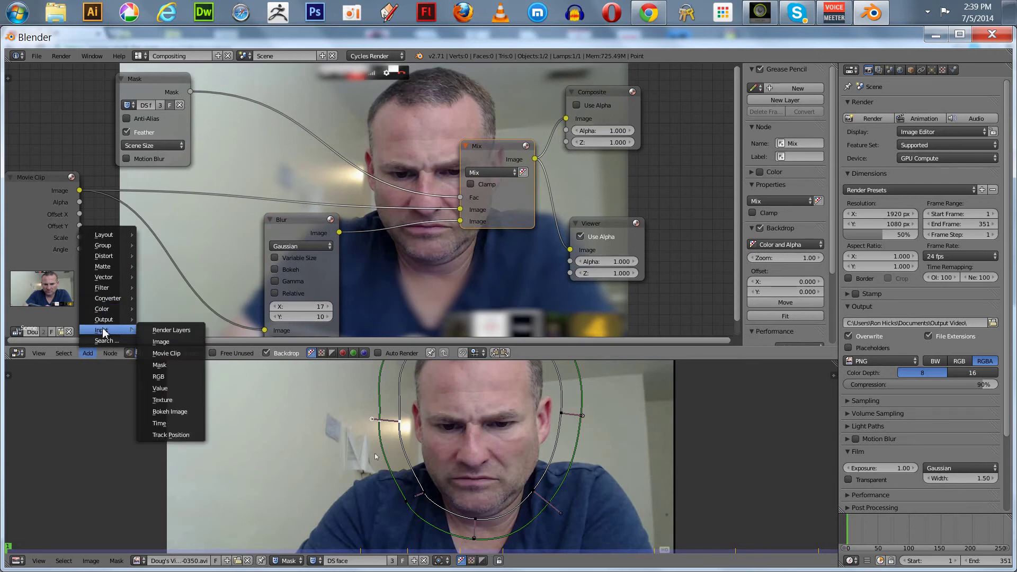
mouse_move(100, 297)
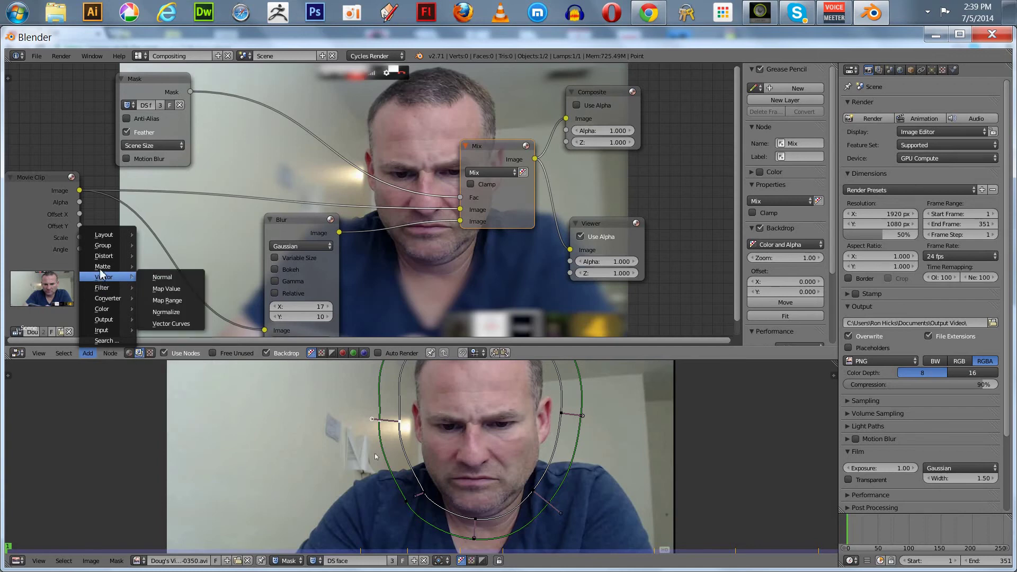
mouse_move(100, 260)
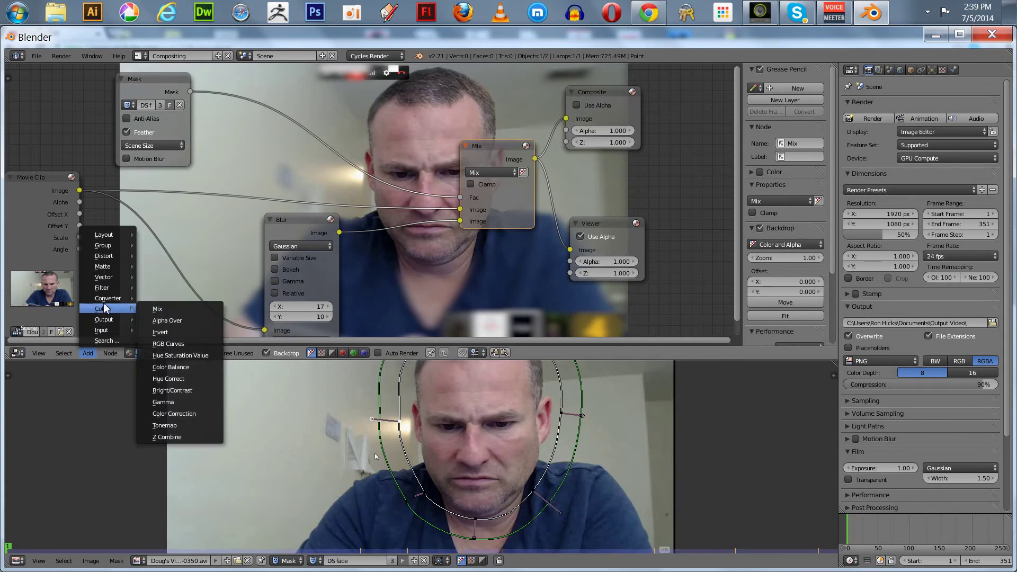
click(160, 332)
click(240, 82)
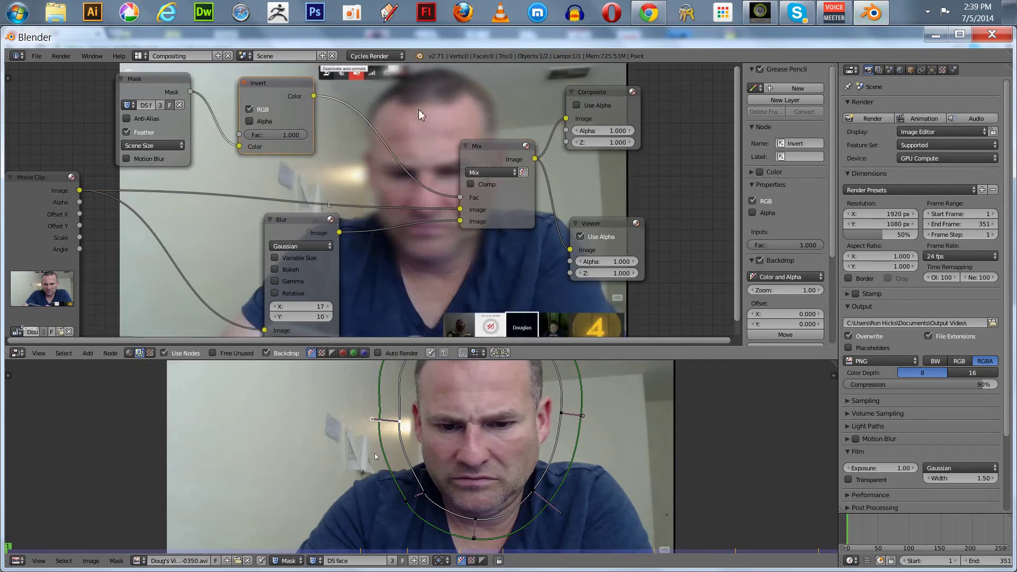
Move the Mix and Blur nodes further apart and change the Blur node's filter type to Fast Gaussian
drag(491, 147, 517, 168)
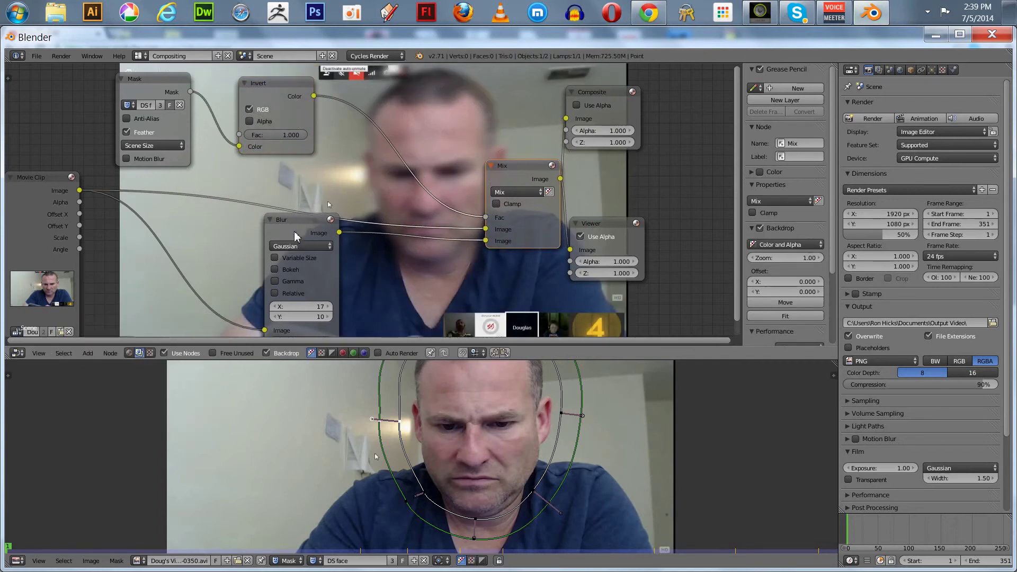
drag(295, 236, 267, 240)
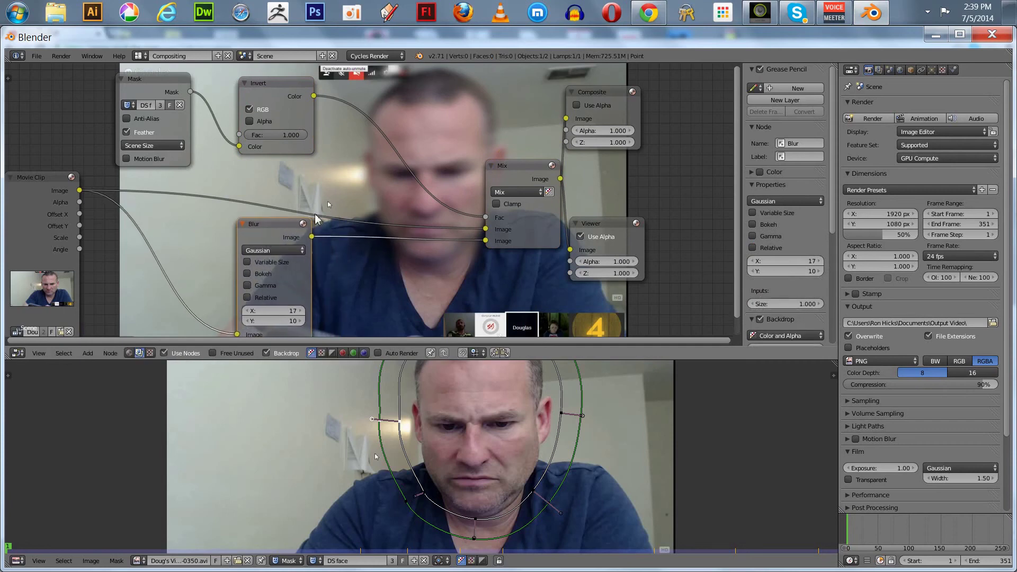
click(263, 311)
click(253, 245)
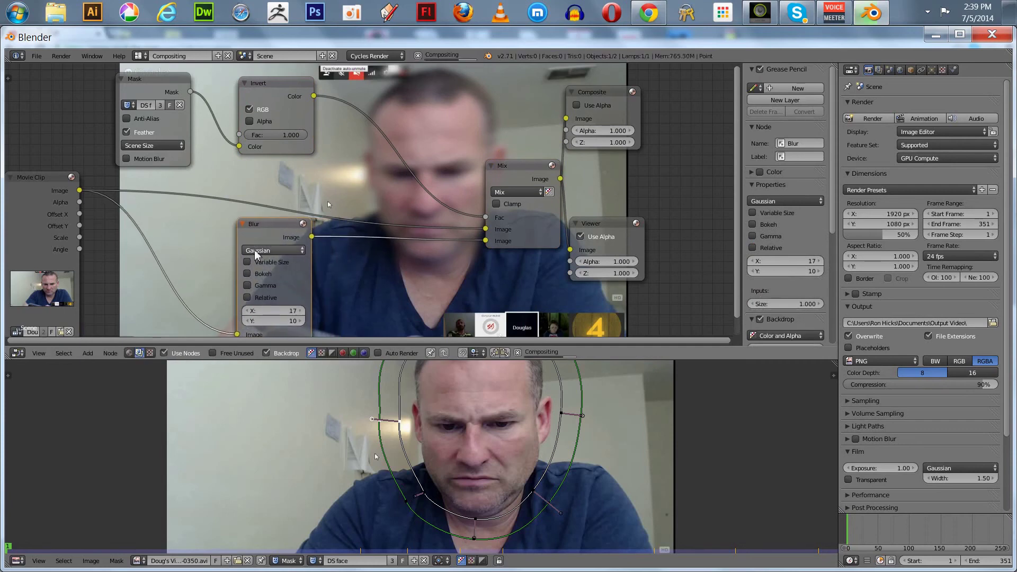
click(252, 245)
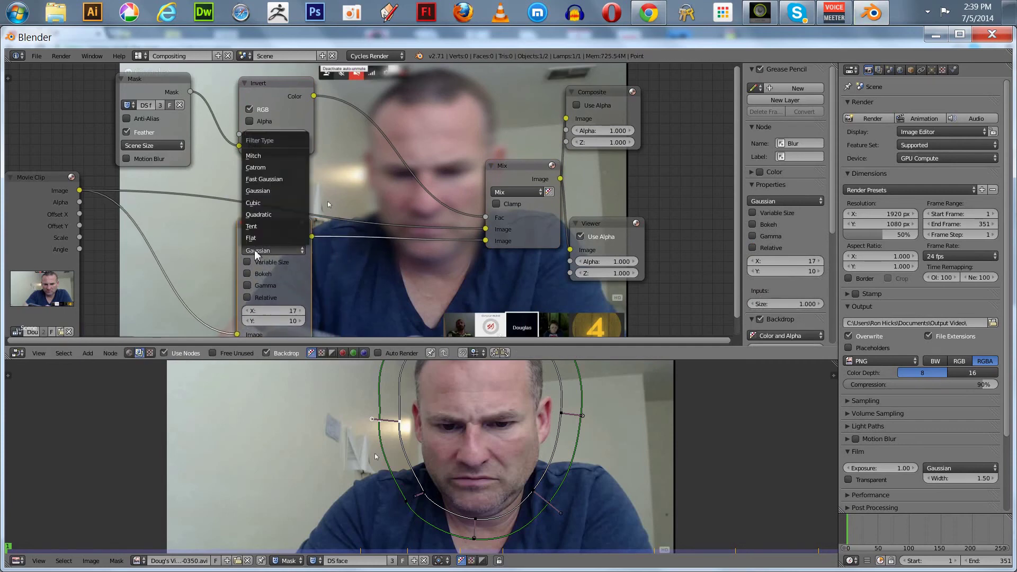
click(263, 179)
Set the Blur node's Y value to 17
click(268, 285)
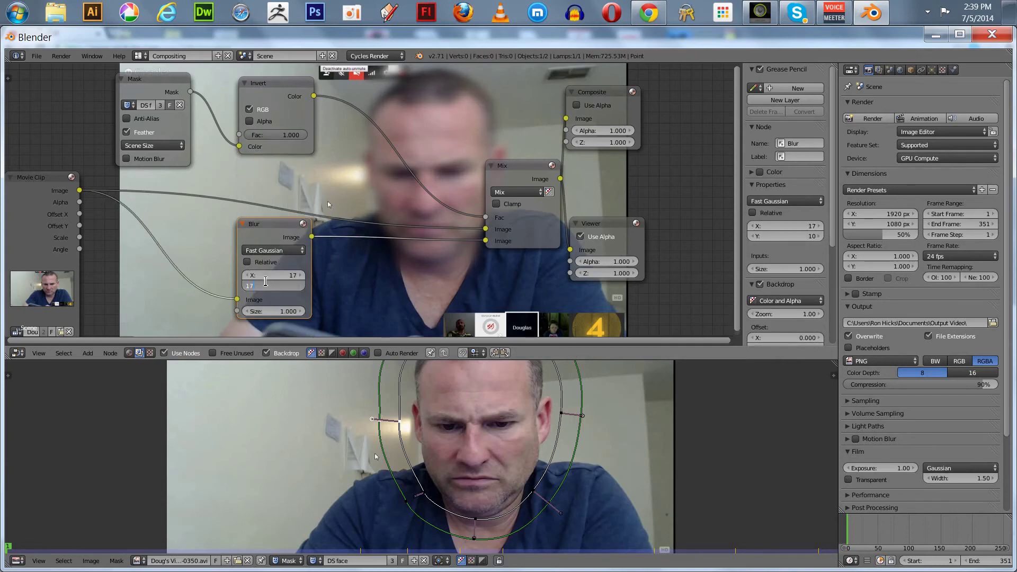
text(17)
key(Return)
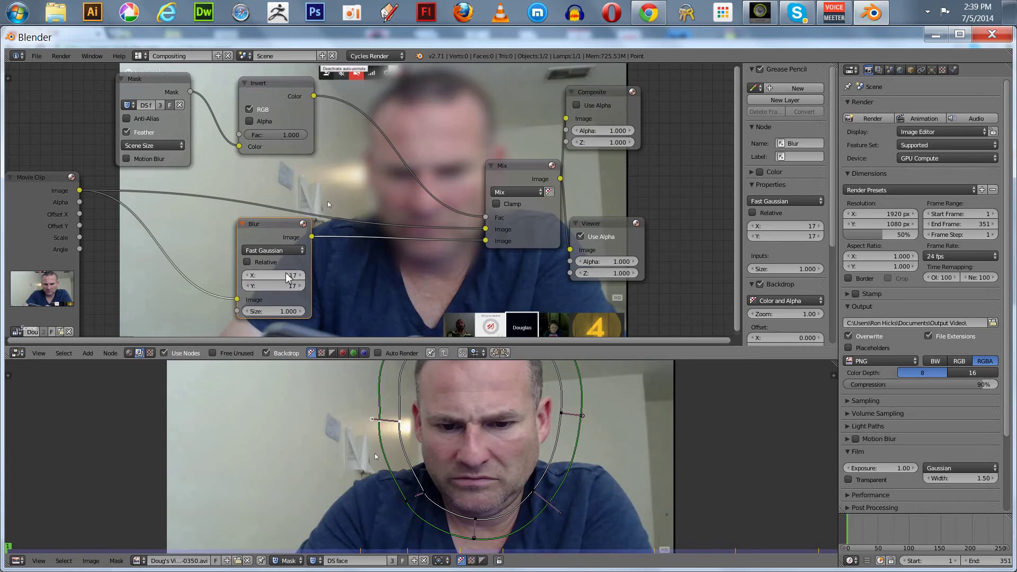
Set the Blur node's X and Y values both to 30
click(286, 275)
text(30)
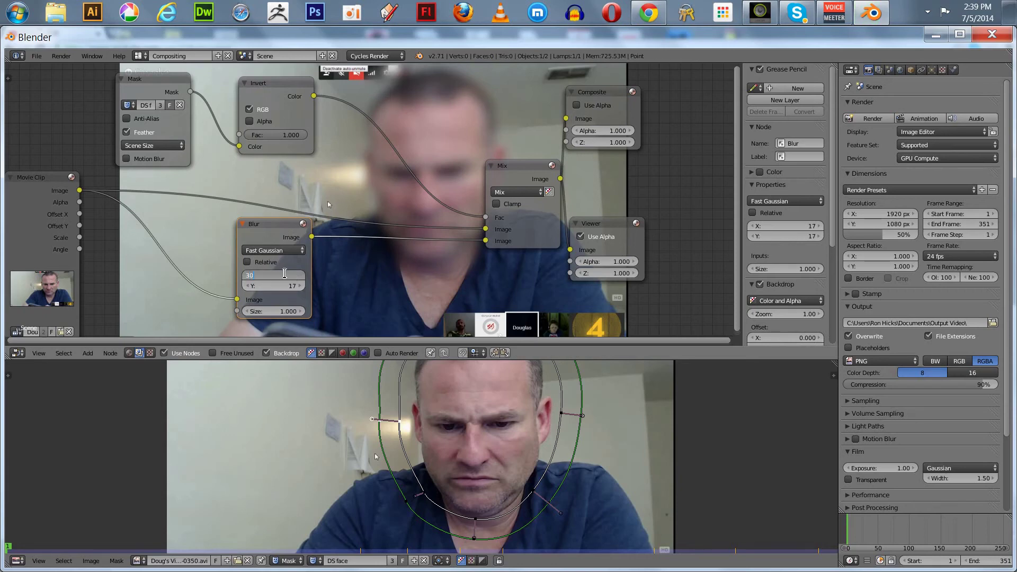
key(Return)
click(259, 286)
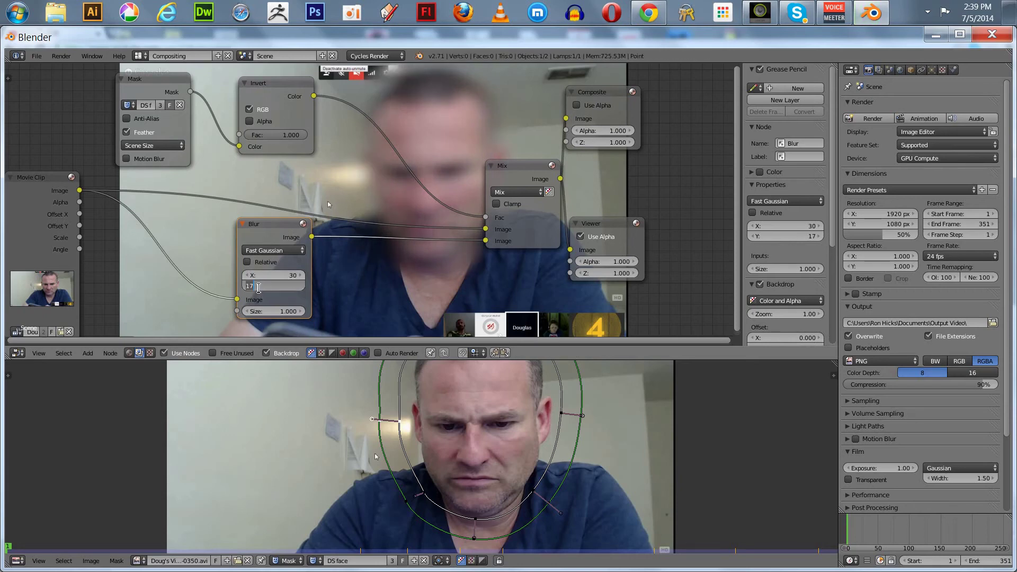
key(Return)
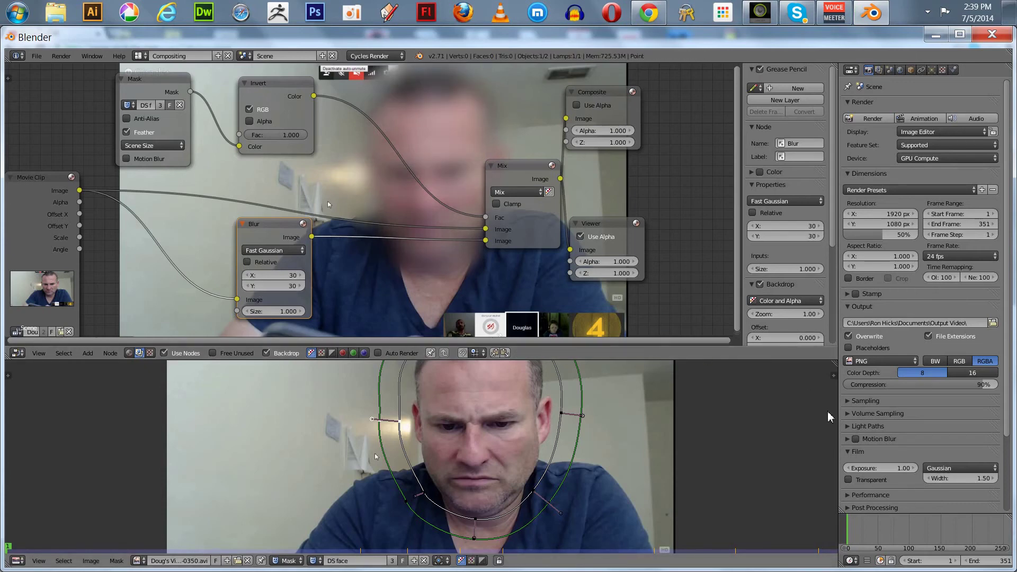
Show the mask editor's properties, preview the mask as an Alpha Channel overlay, and switch the overlay off again
key(n)
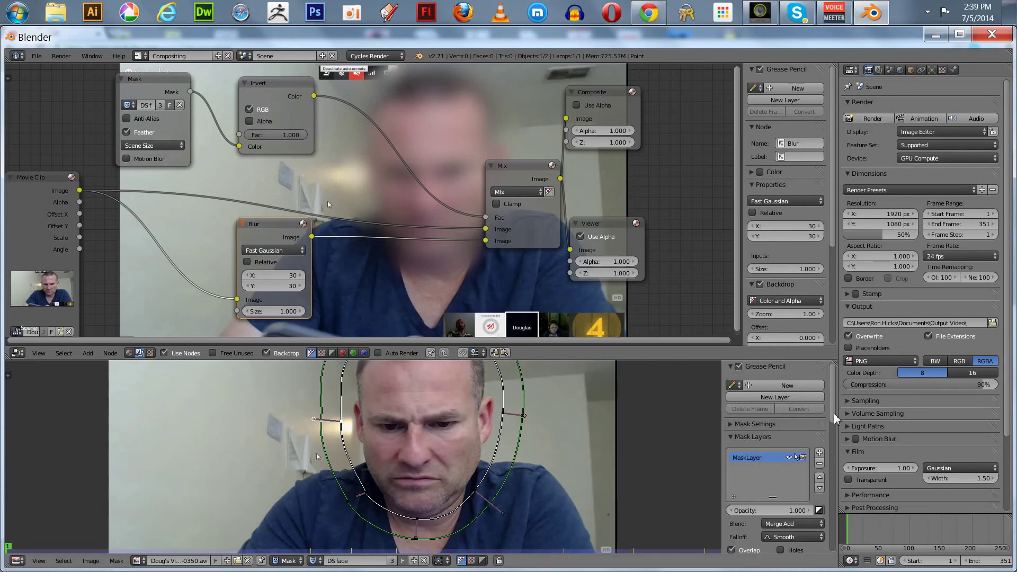
drag(837, 416, 835, 474)
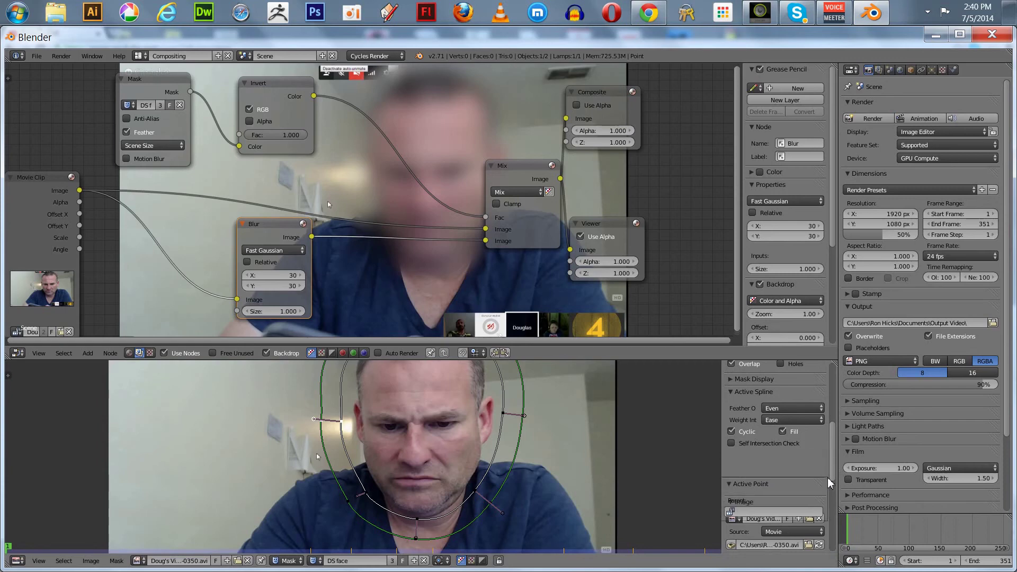
mouse_move(836, 451)
mouse_down()
mouse_move(824, 528)
mouse_move(819, 449)
mouse_up()
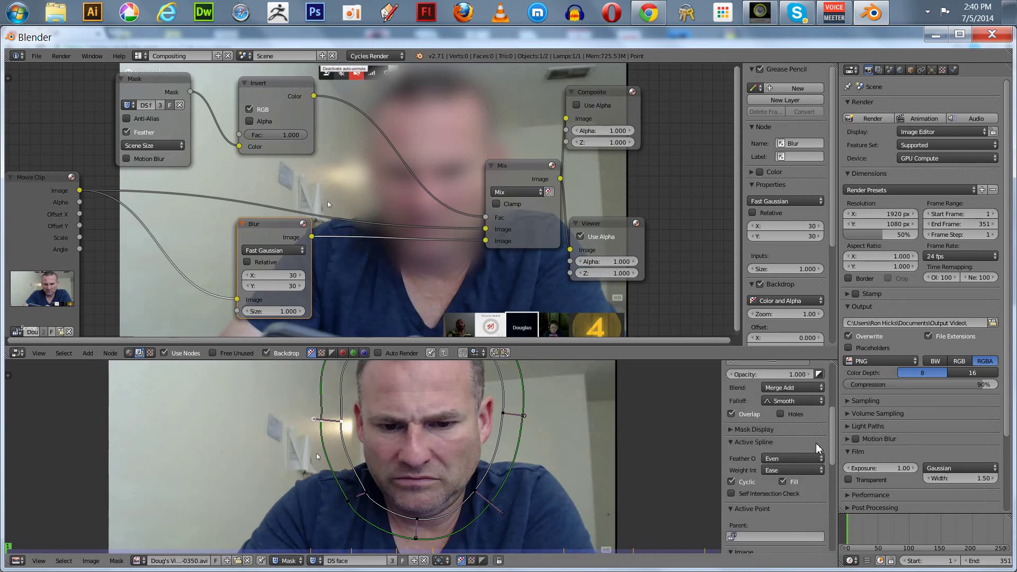
click(737, 430)
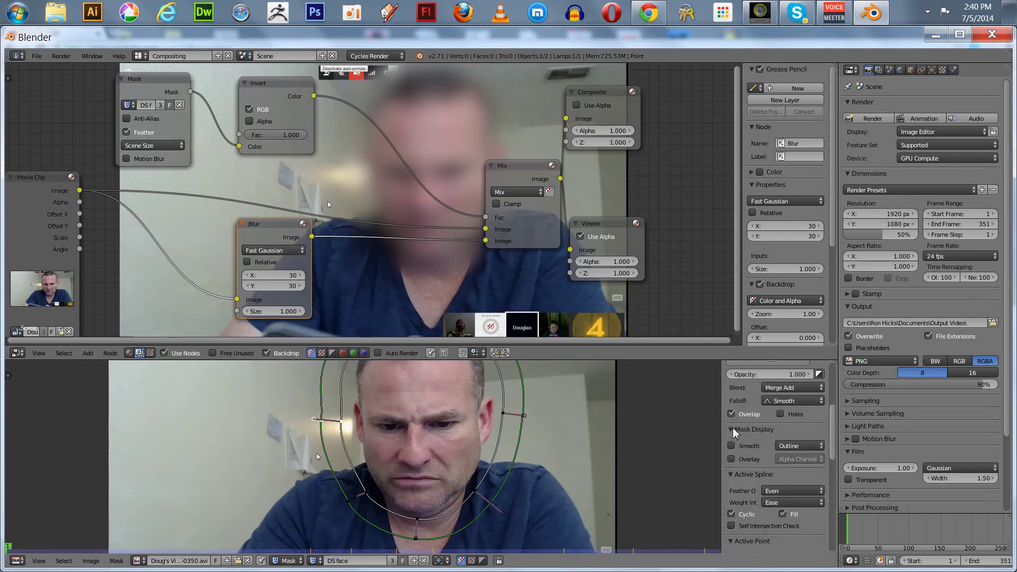
click(740, 461)
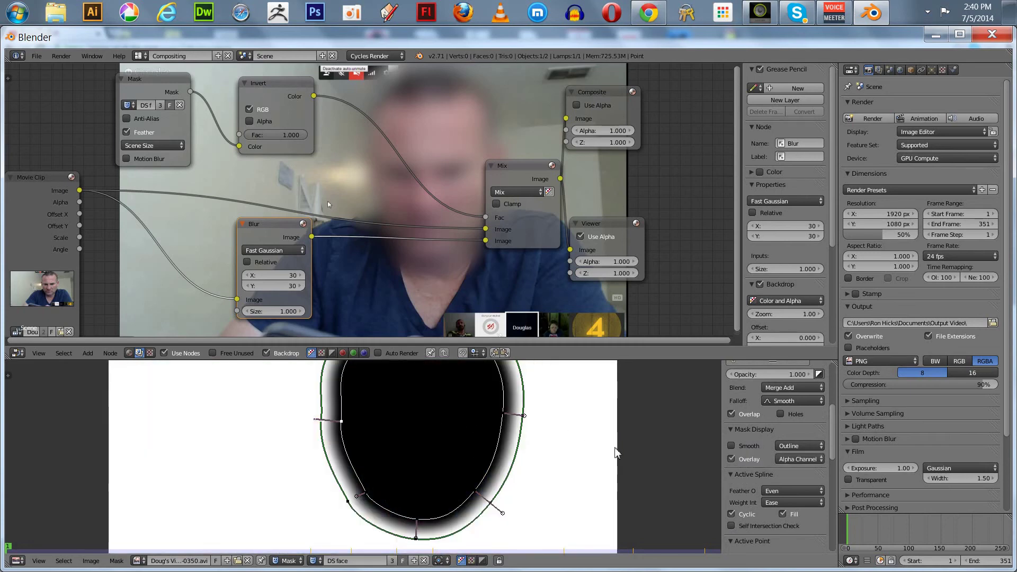
click(732, 459)
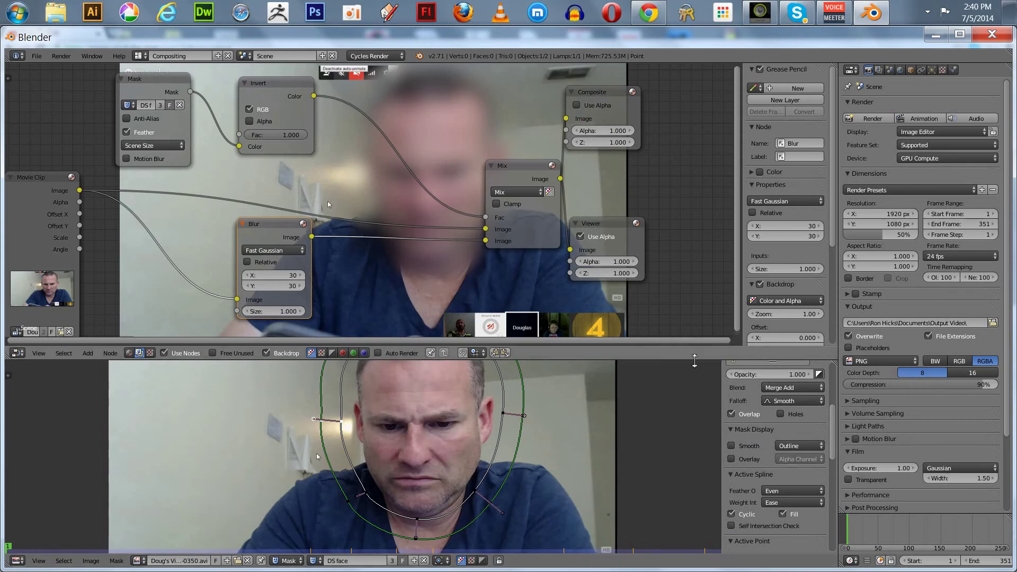
Enlarge the node editor and play the animation to check how the blur follows the face
drag(697, 361, 696, 444)
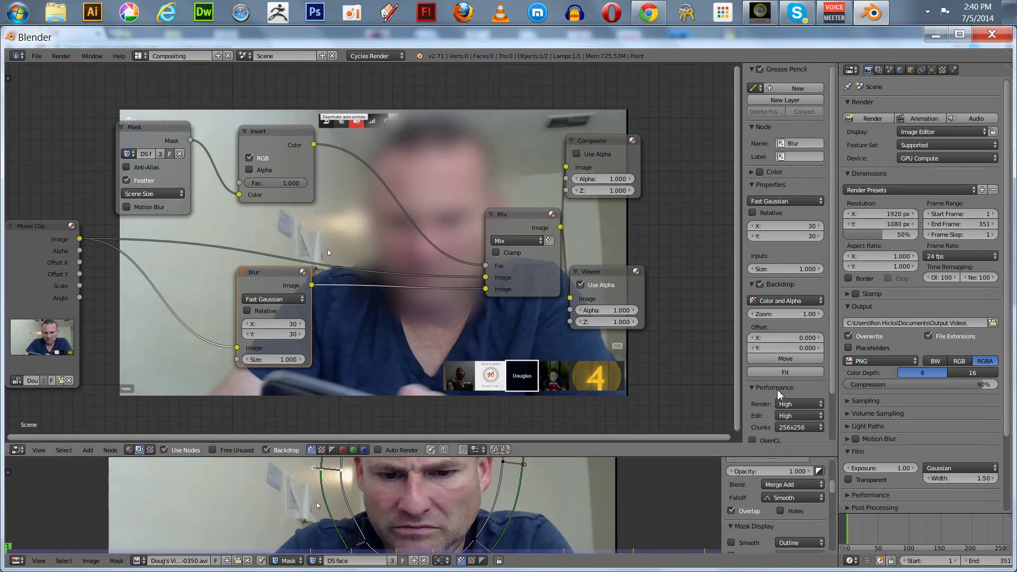
key(alt+a)
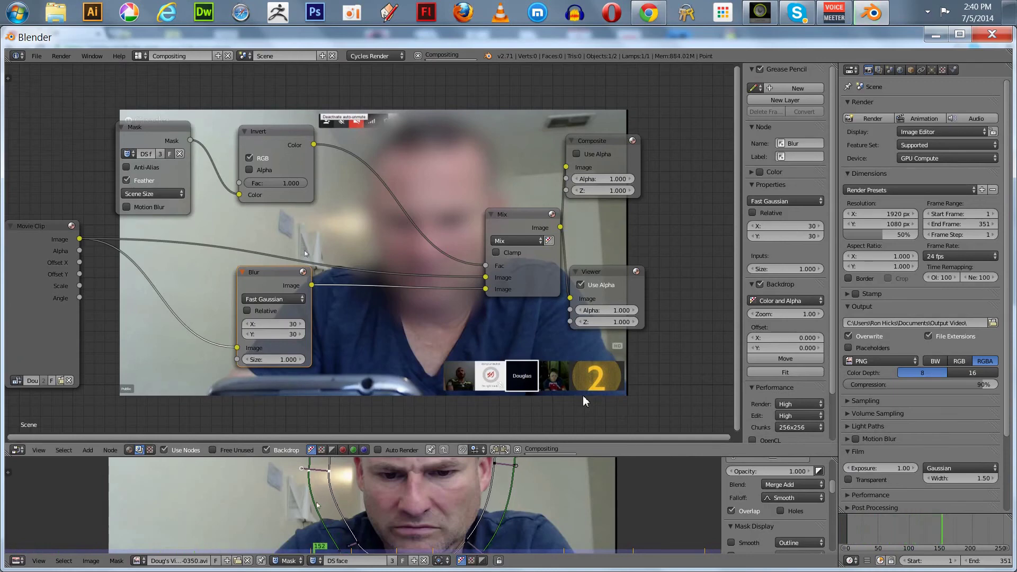
key(shift+alt+a)
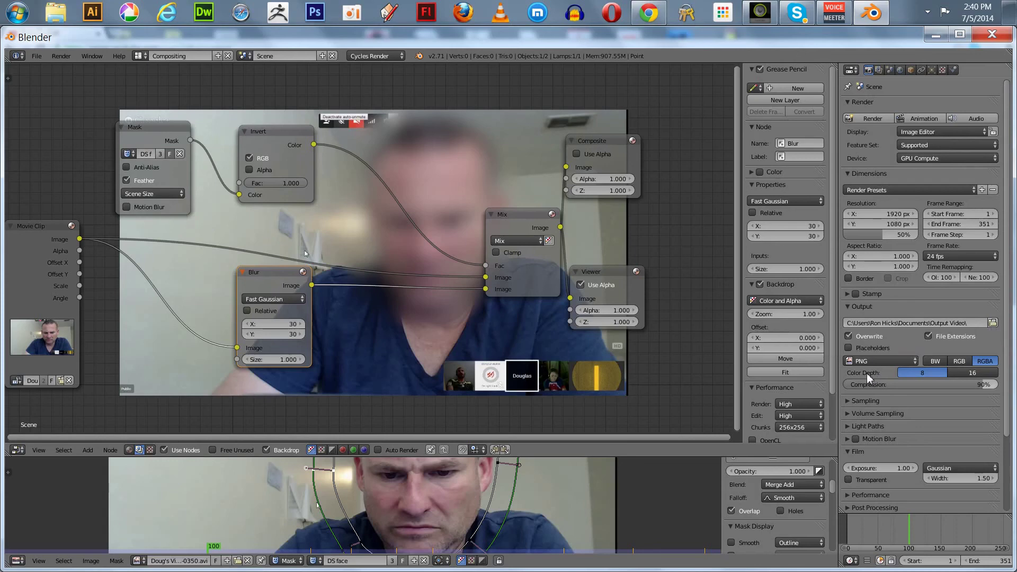
Set the render output file format to H.264
click(879, 362)
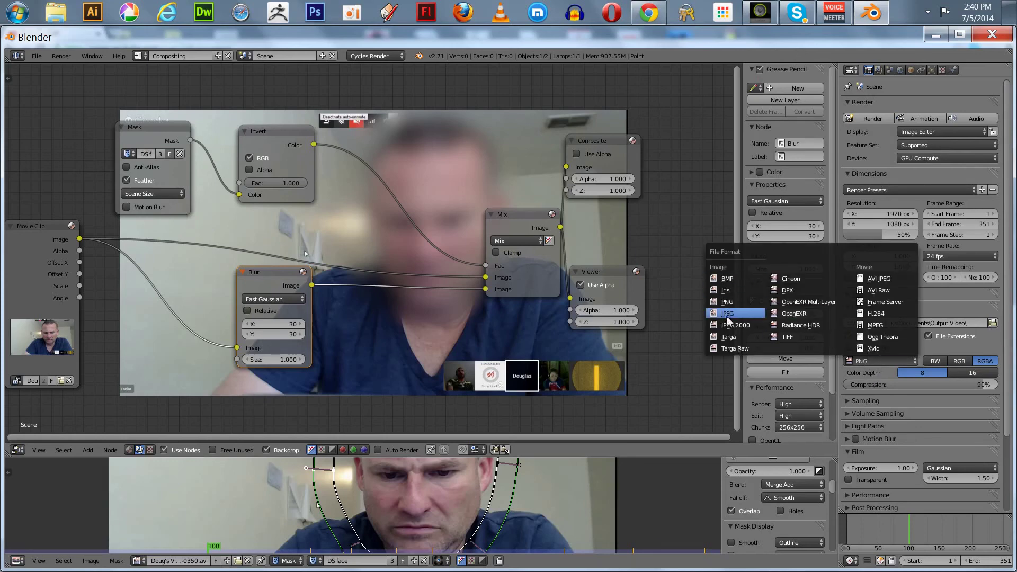
click(865, 314)
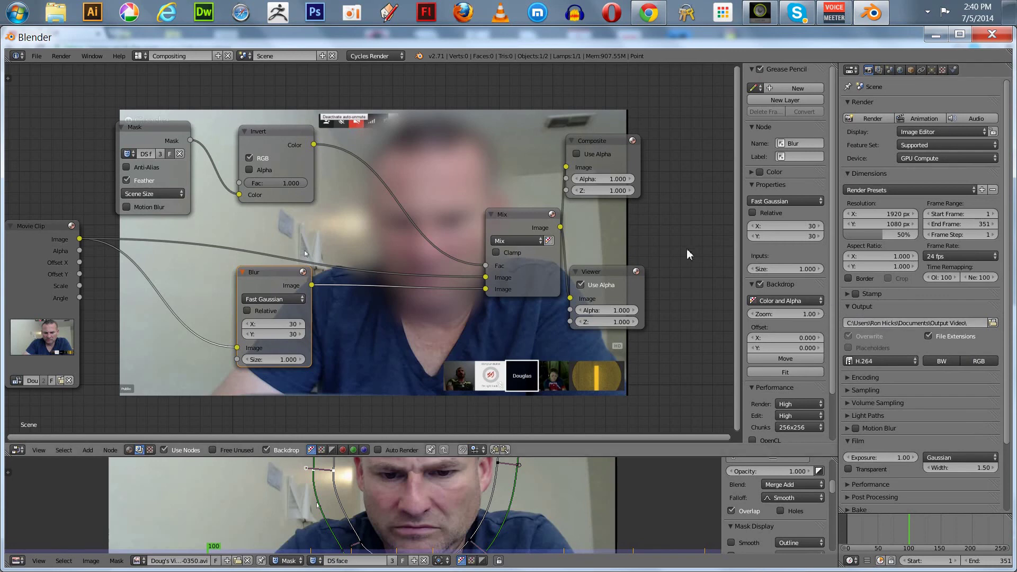
Move the Mix node away from the output nodes, enable Use Alpha on the Composite node, and shift the Composite and Viewer nodes slightly
drag(513, 227, 473, 243)
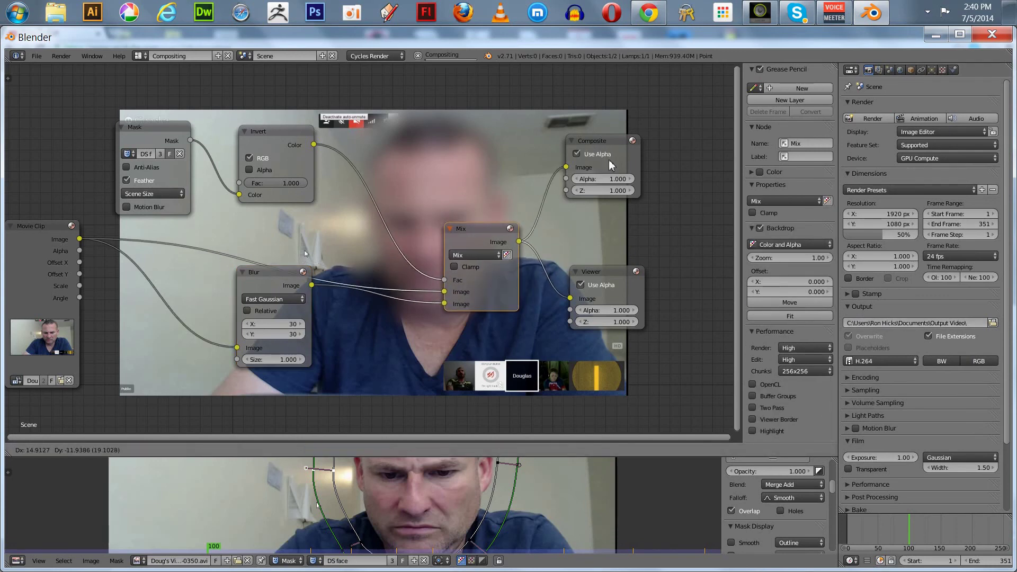
drag(603, 146, 614, 148)
drag(597, 274, 603, 276)
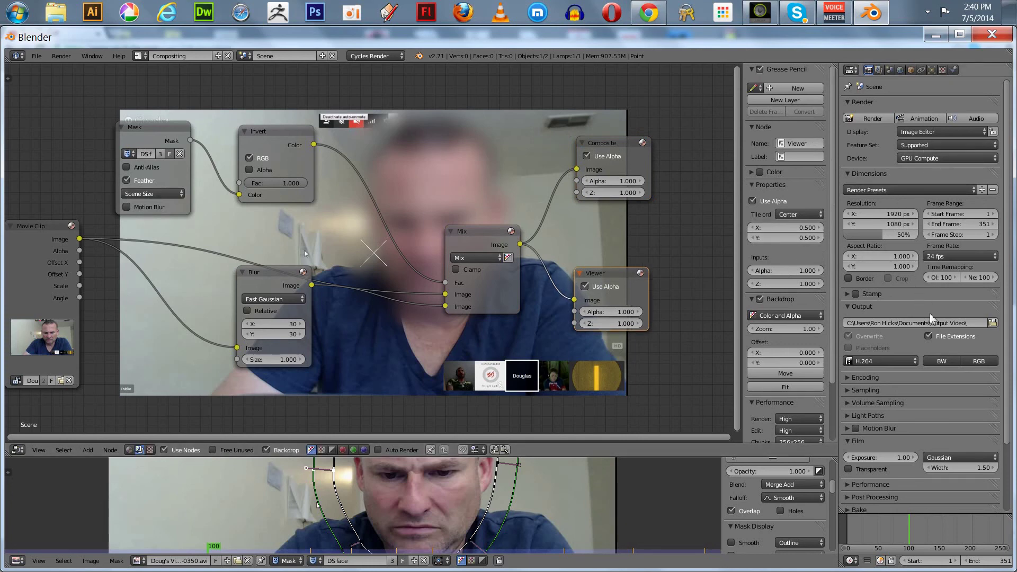
Set the render output to the file name "Doug's Blurred Demo" in the Doug's Blurred folder inside Output Video
click(992, 325)
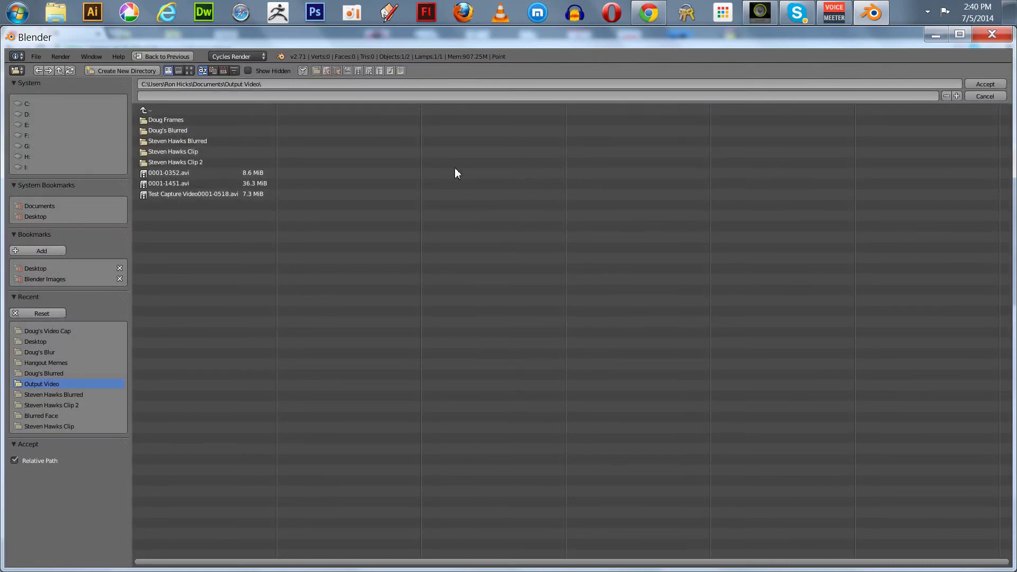
click(142, 131)
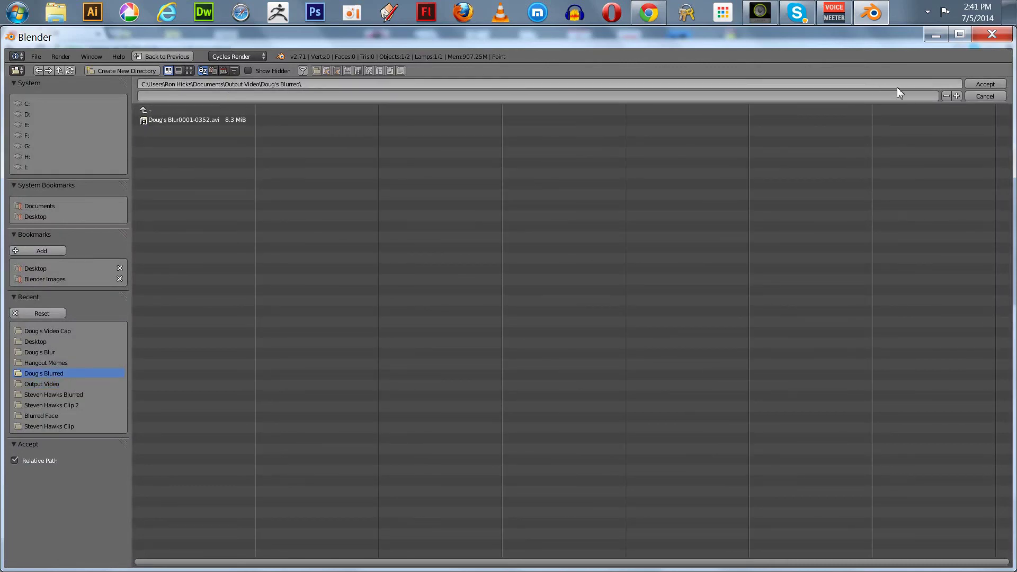
click(956, 96)
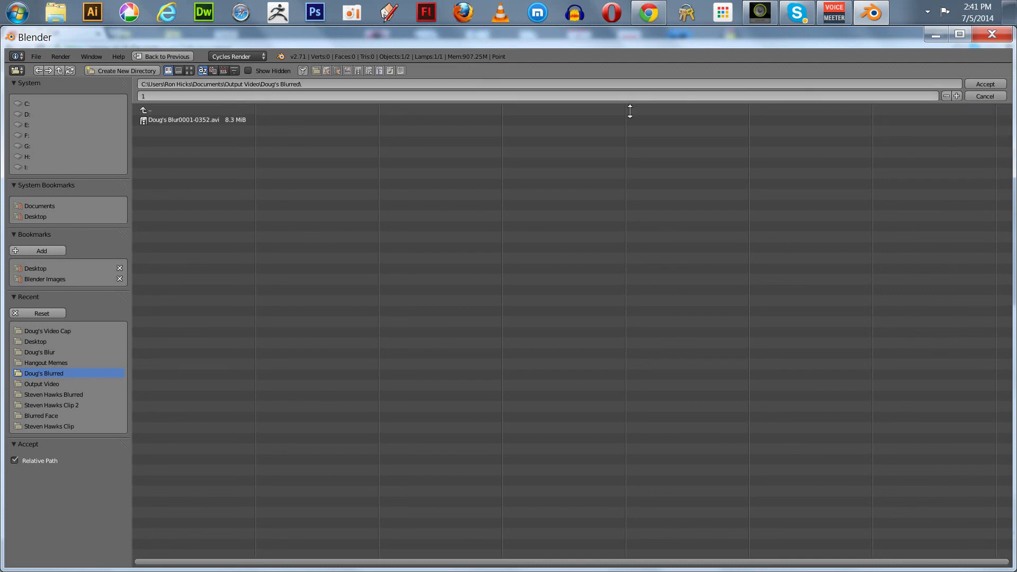
click(167, 121)
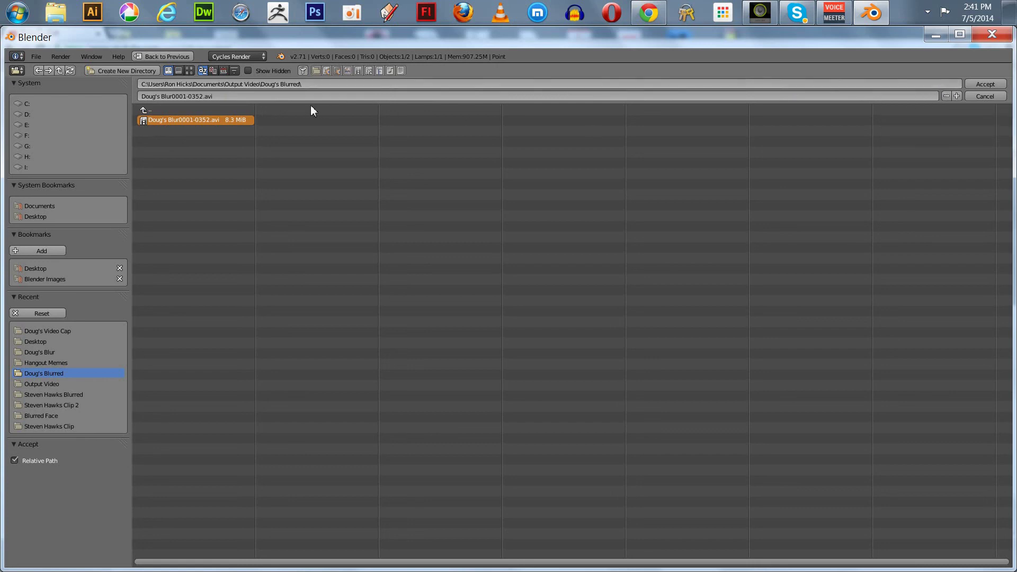
click(230, 94)
text(Doug's Blurred Demo)
key(Return)
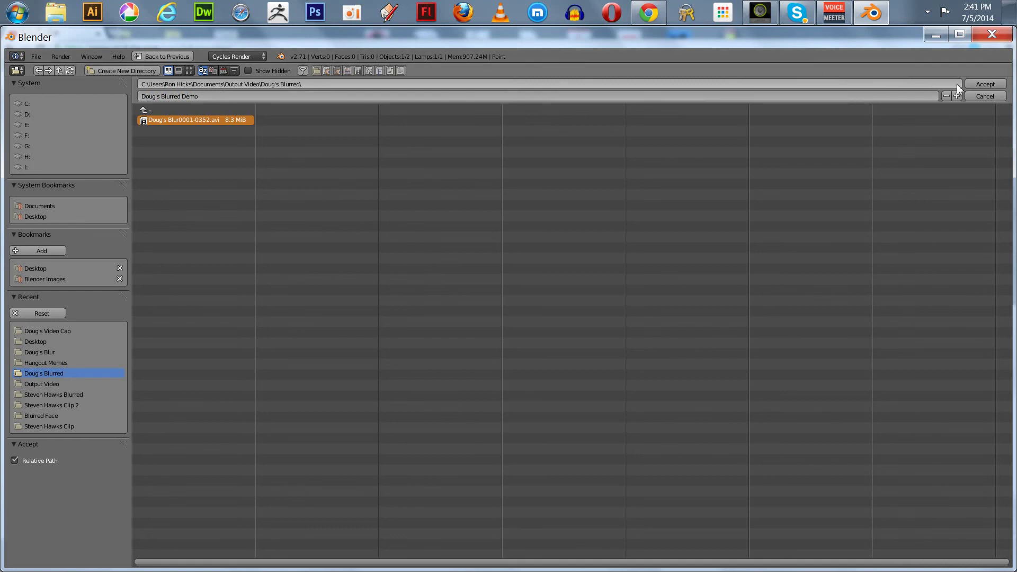
click(979, 83)
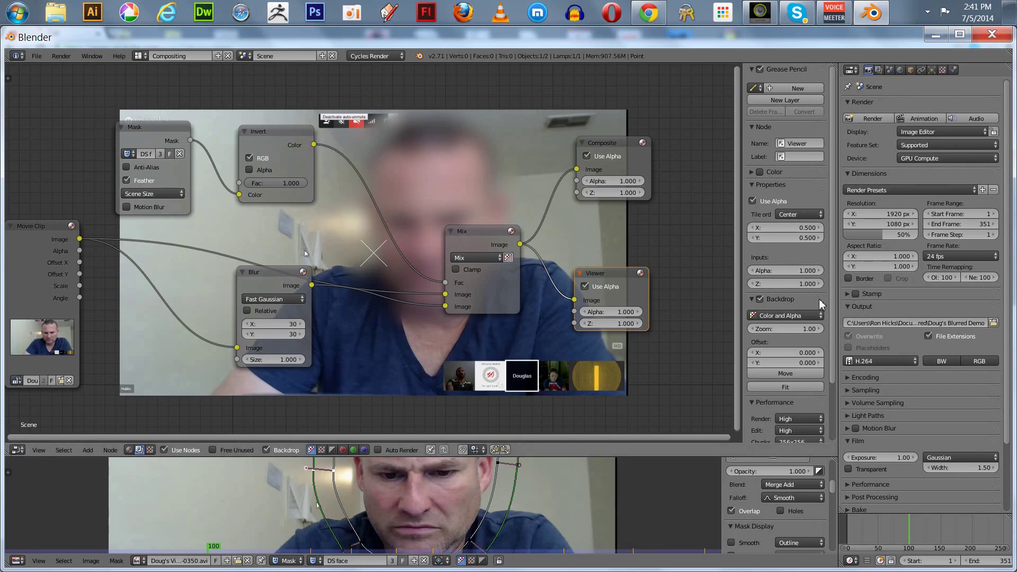
Return the timeline to frame 1 and start rendering the full animation
key(shift+Left)
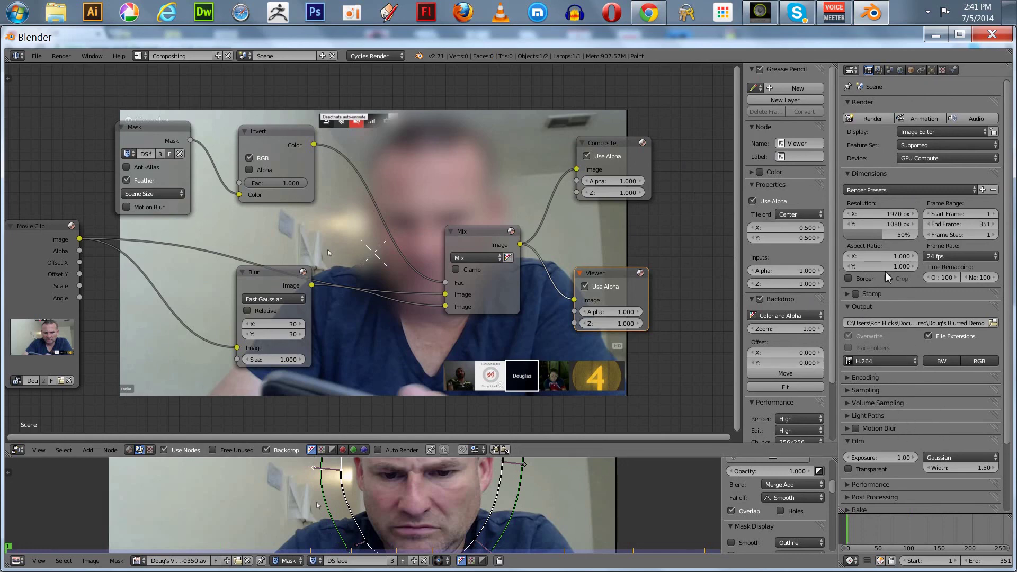
click(914, 120)
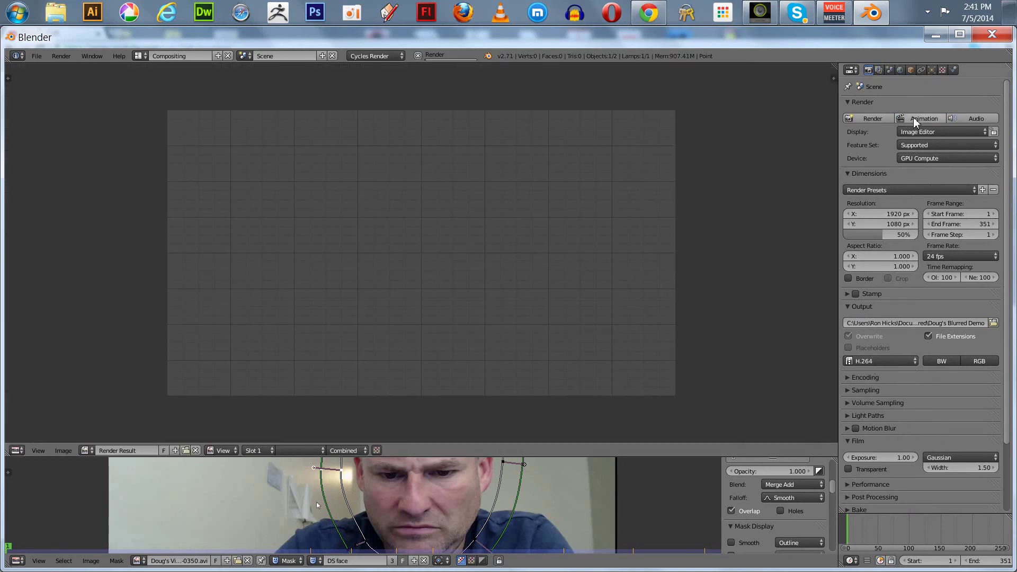